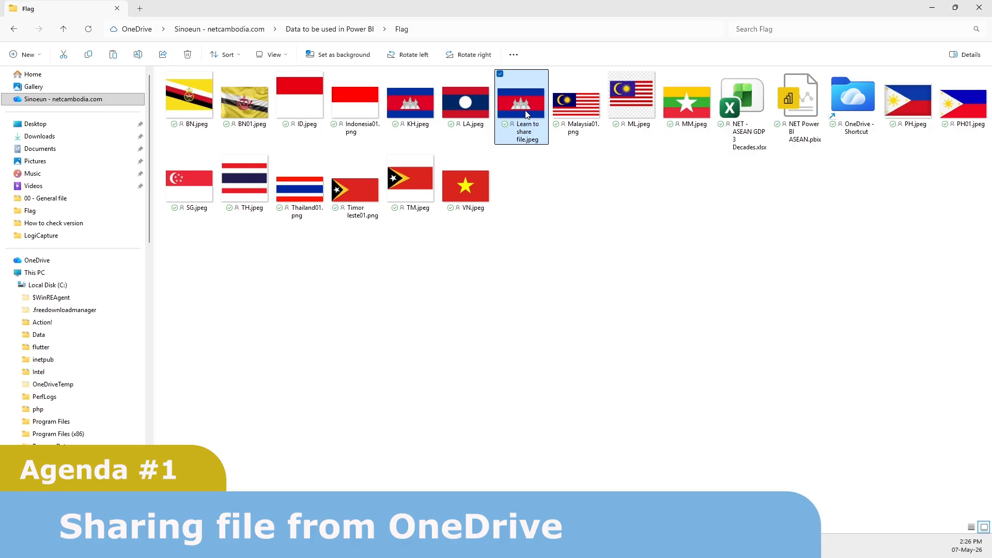
# Step: Start creating a new OneDrive sharing link for Learn to share file.jpeg from its access management
pyautogui.rightClick(526, 115)
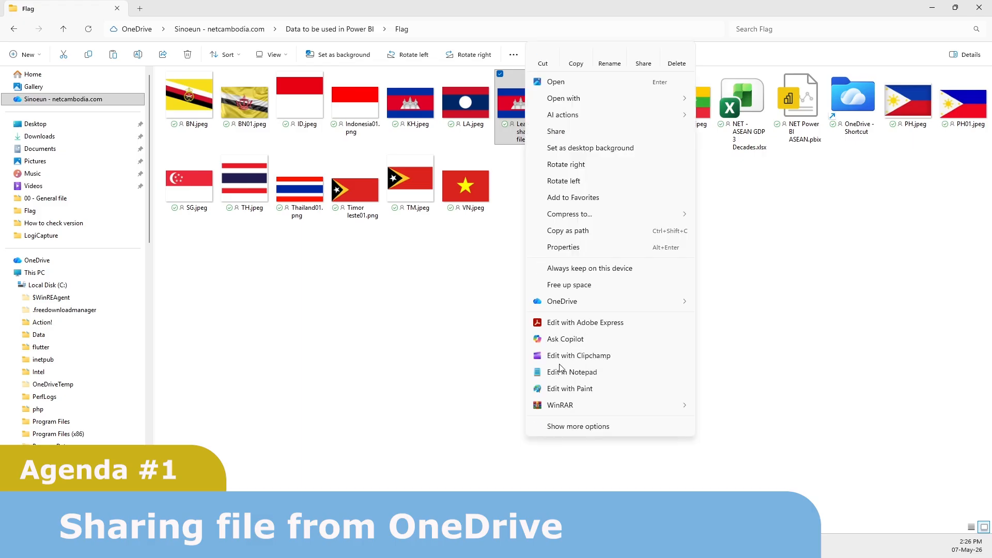
pyautogui.moveTo(572, 305)
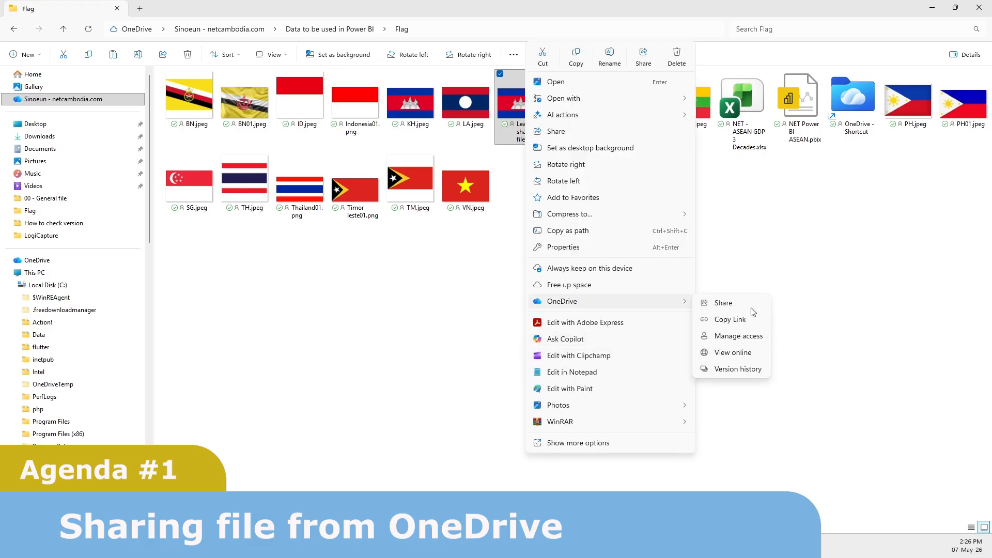
pyautogui.click(747, 340)
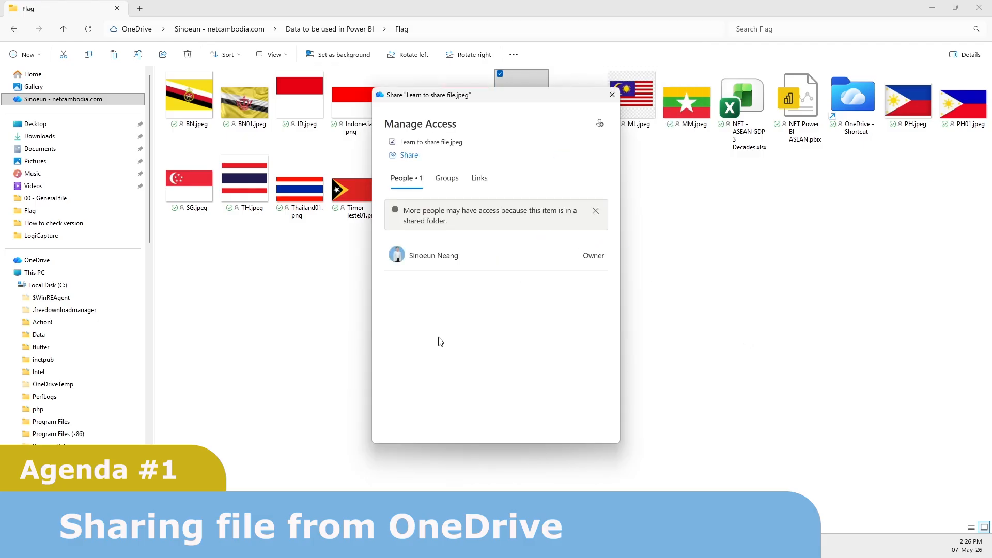
pyautogui.click(479, 181)
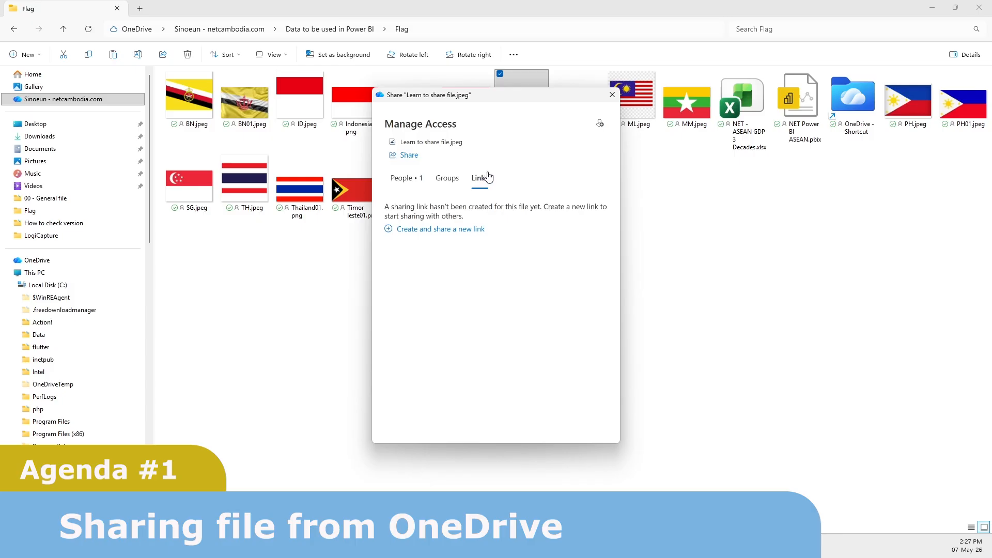
pyautogui.click(441, 234)
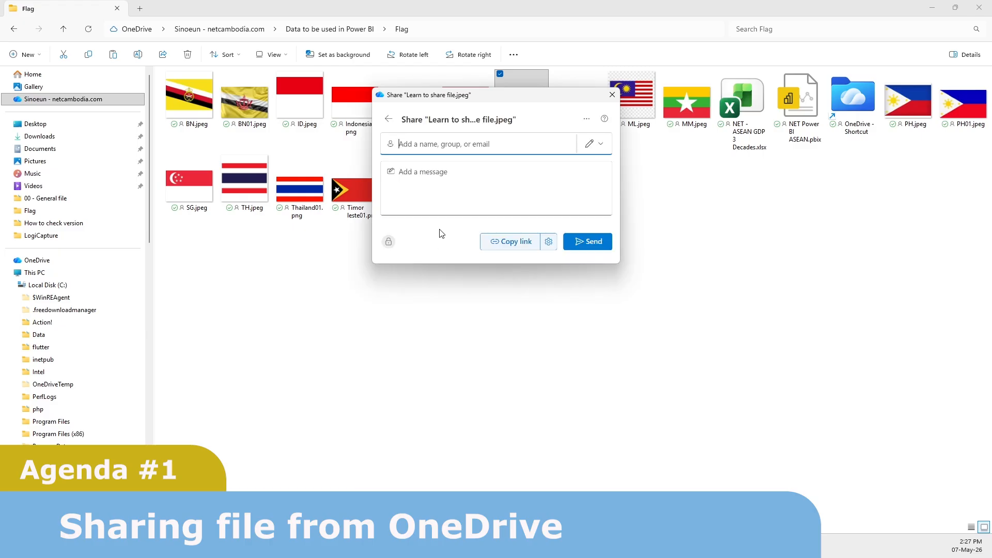
# Step: Apply link settings of Anyone with Can edit permission, copy the sharing link and close the sharing dialog
pyautogui.click(548, 242)
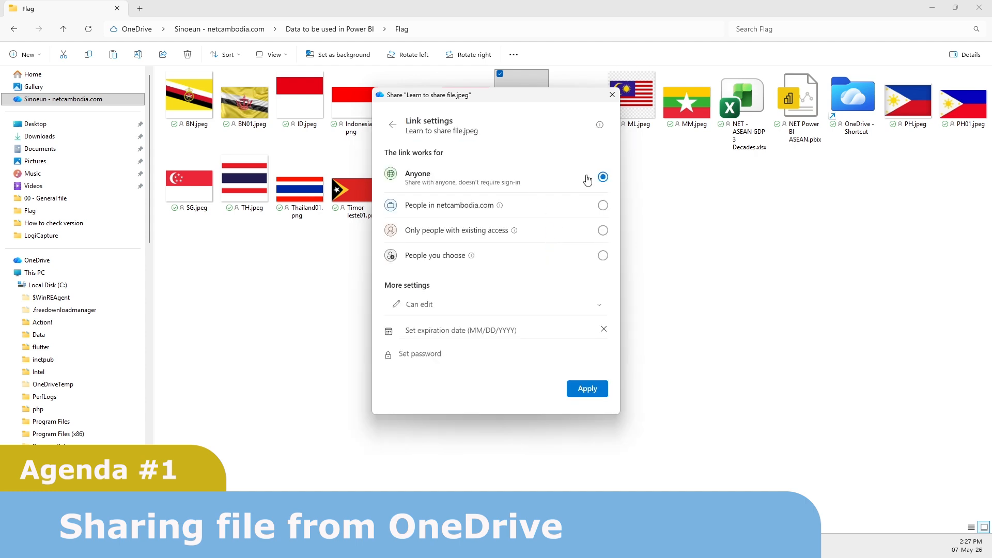
pyautogui.click(593, 392)
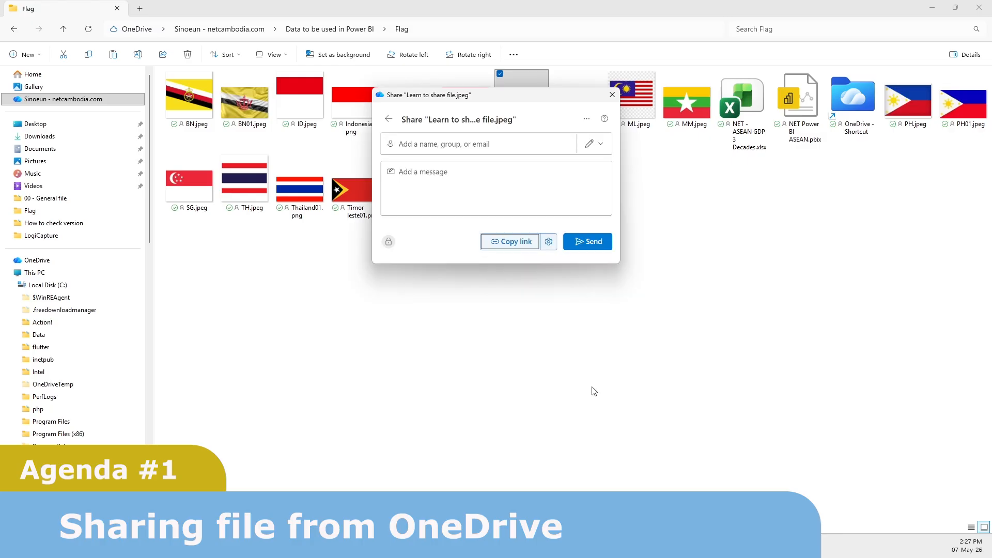
pyautogui.click(506, 243)
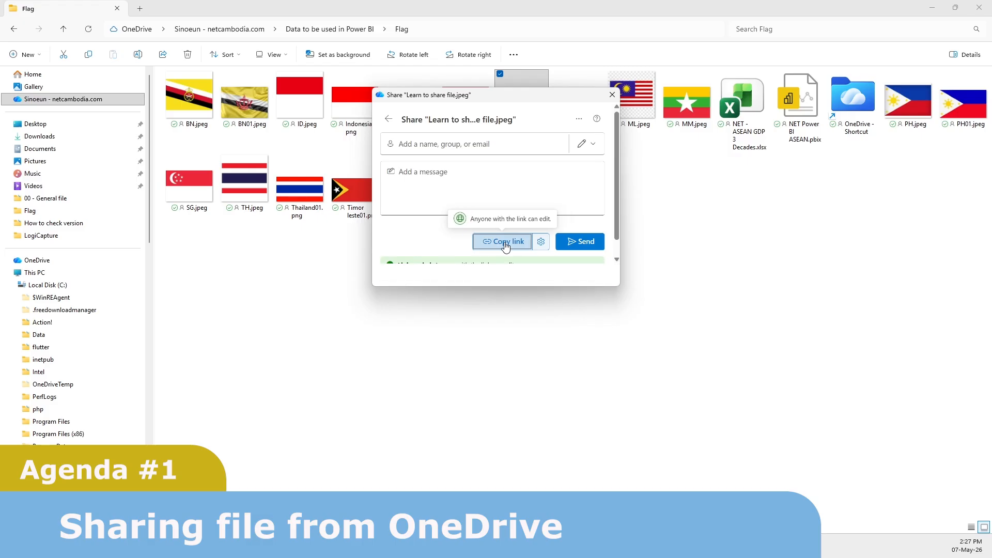
pyautogui.click(613, 95)
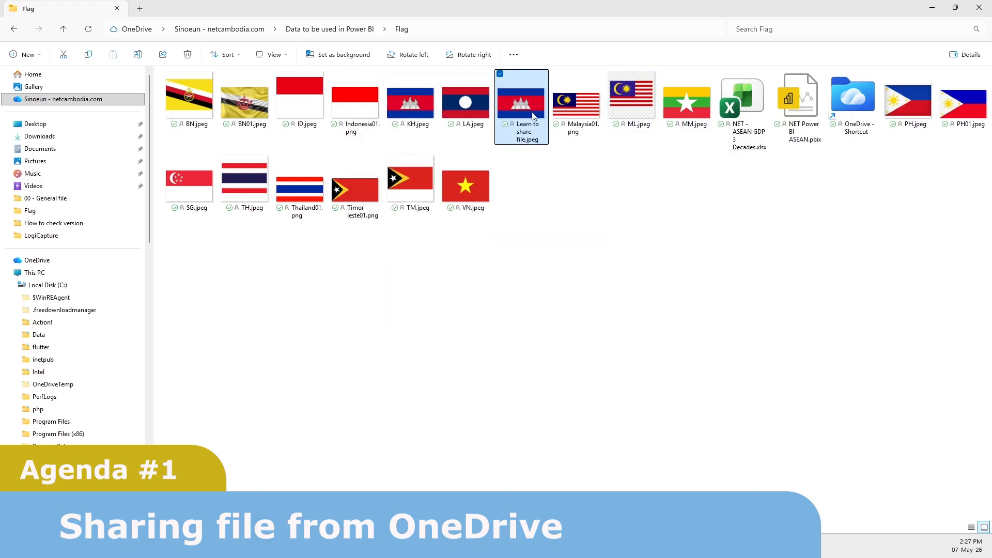
# Step: Reopen access management for Learn to share file.jpeg and copy its existing sharing link
pyautogui.rightClick(530, 115)
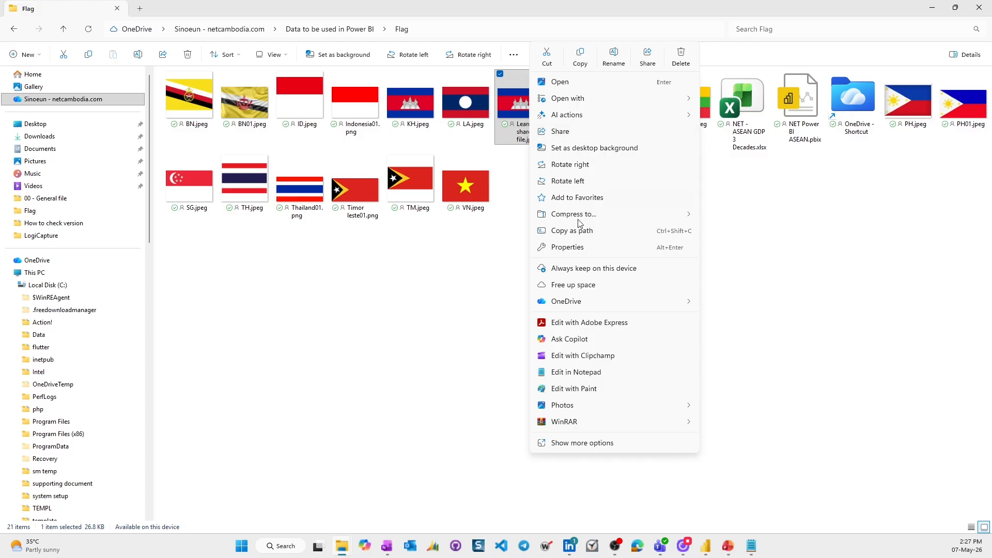
pyautogui.moveTo(565, 303)
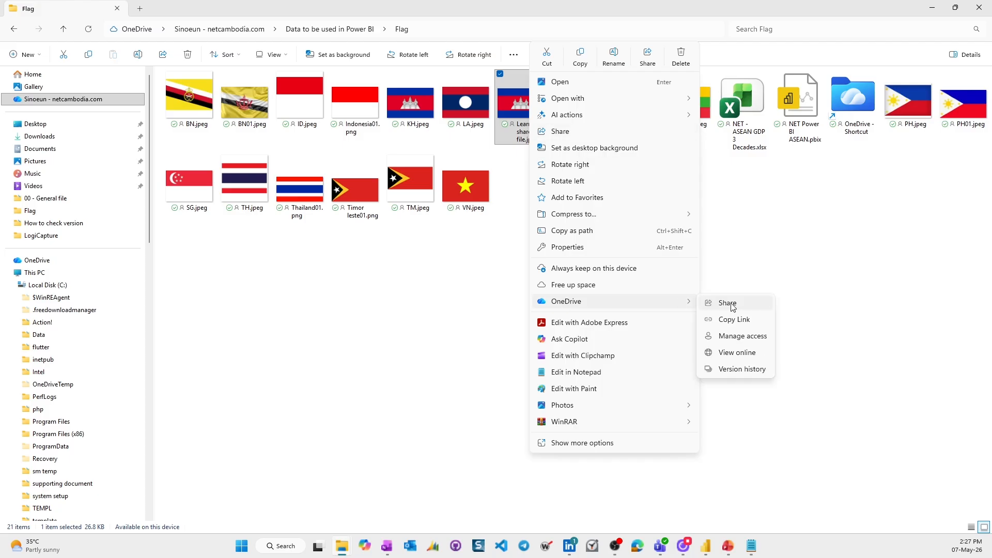
pyautogui.click(737, 337)
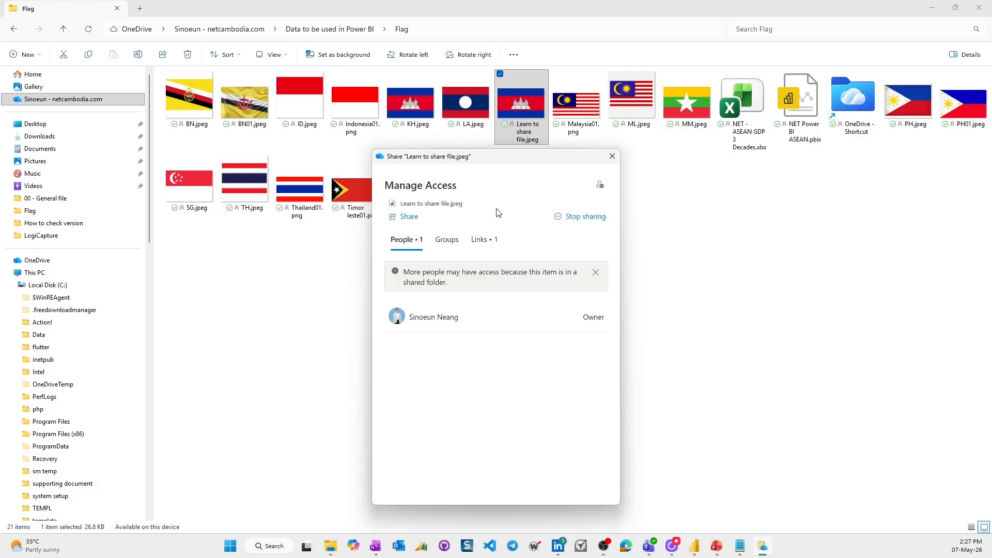
pyautogui.click(484, 240)
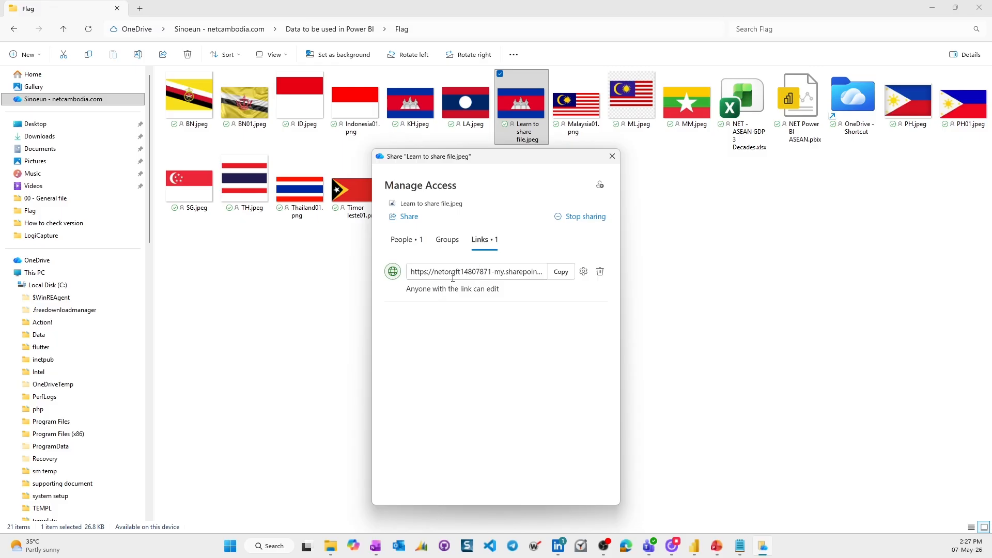
pyautogui.click(562, 272)
# Step: Switch to Notepad, paste the copied sharing link and append ?download=1 to its end
pyautogui.click(742, 543)
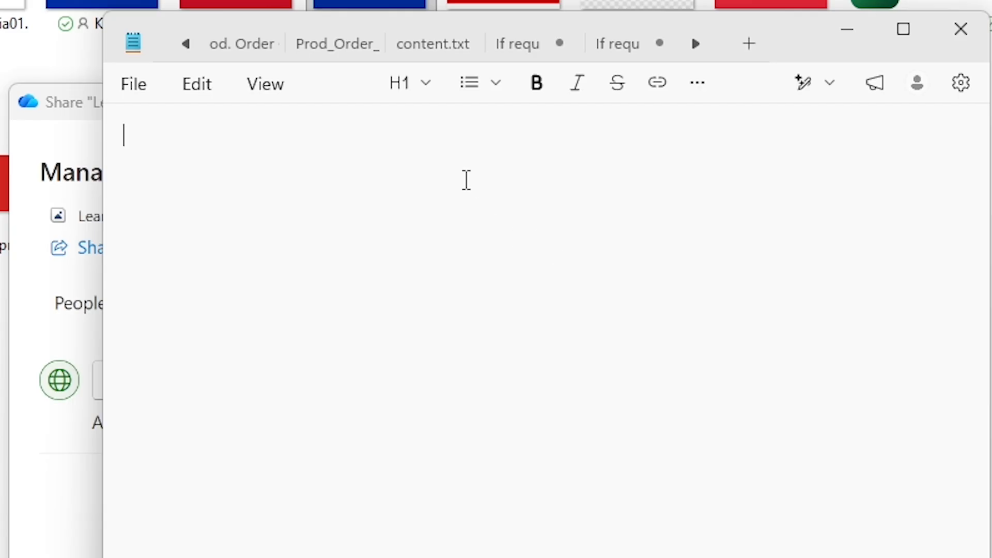
pyautogui.hotkey('ctrl', 'v')
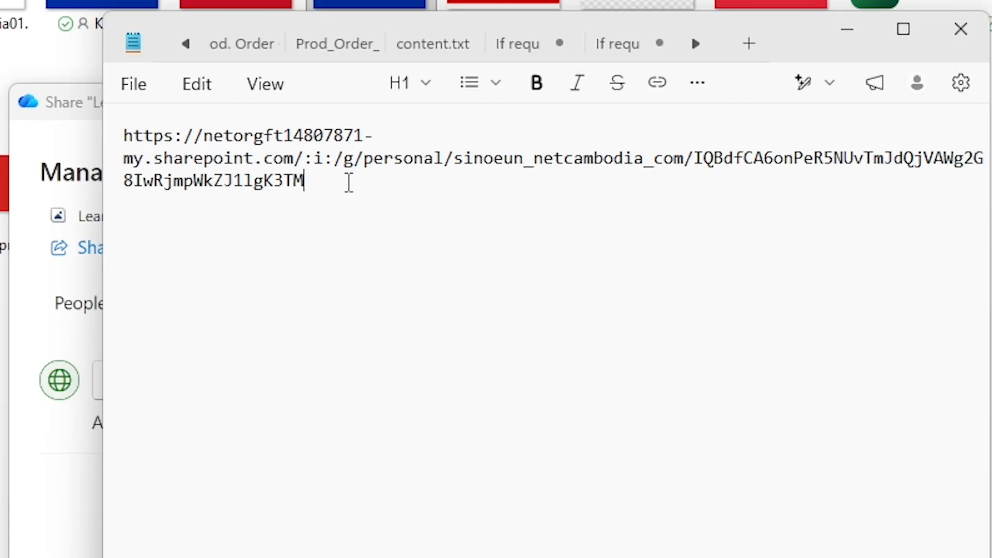
pyautogui.write('?download')
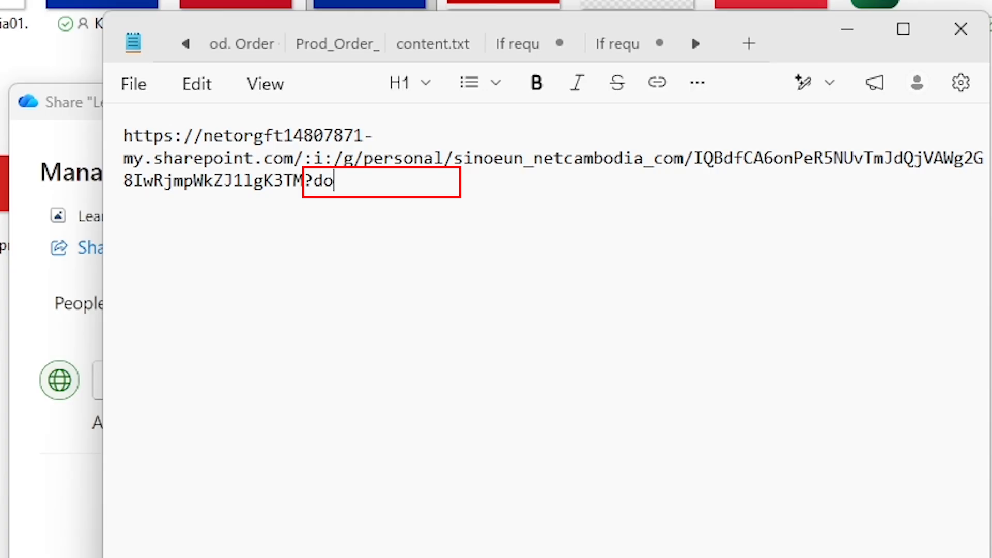
pyautogui.write('=1')
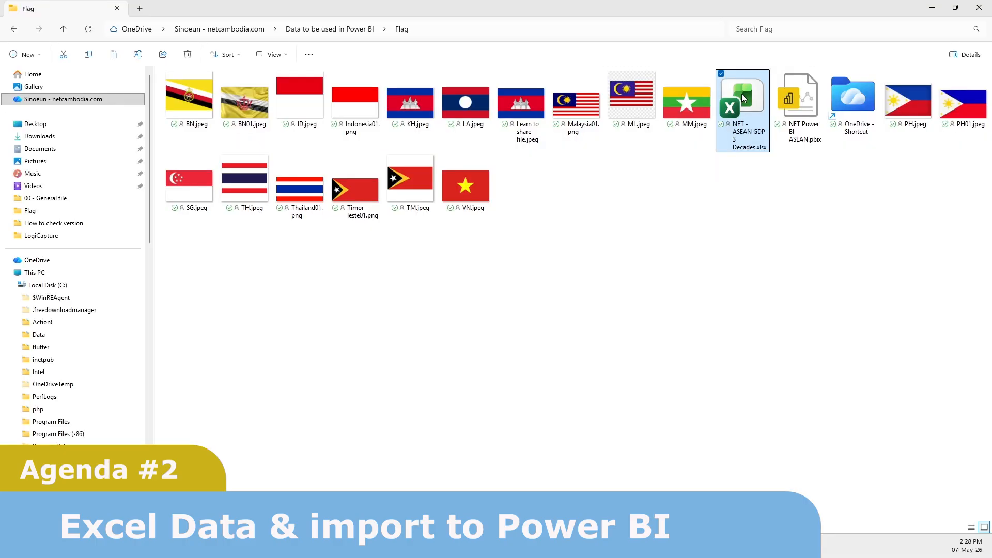
# Step: Open NET - ASEAN GDP 3 Decades.xlsx in Excel and examine the Country and Flag URL columns, including Vietnam's full URL
pyautogui.doubleClick(742, 94)
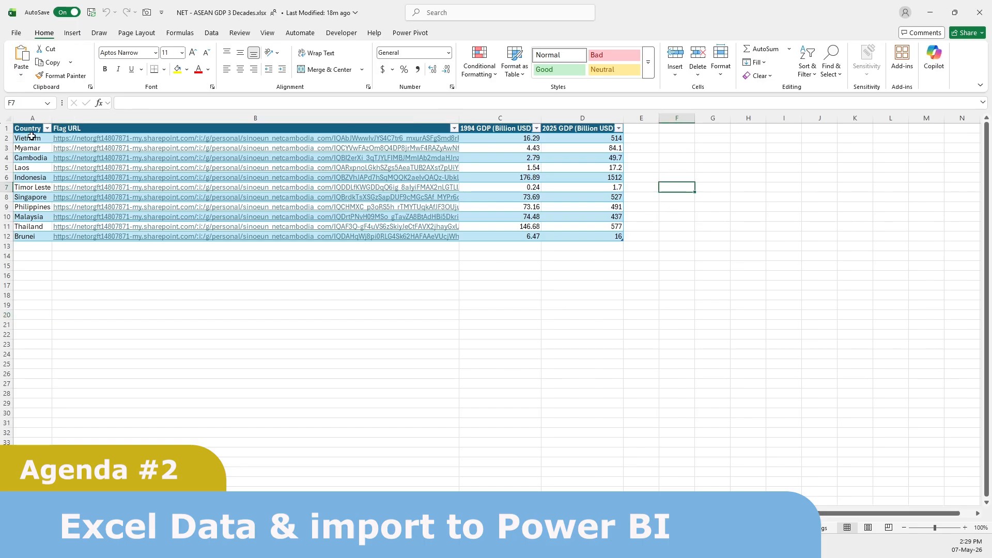
pyautogui.click(27, 116)
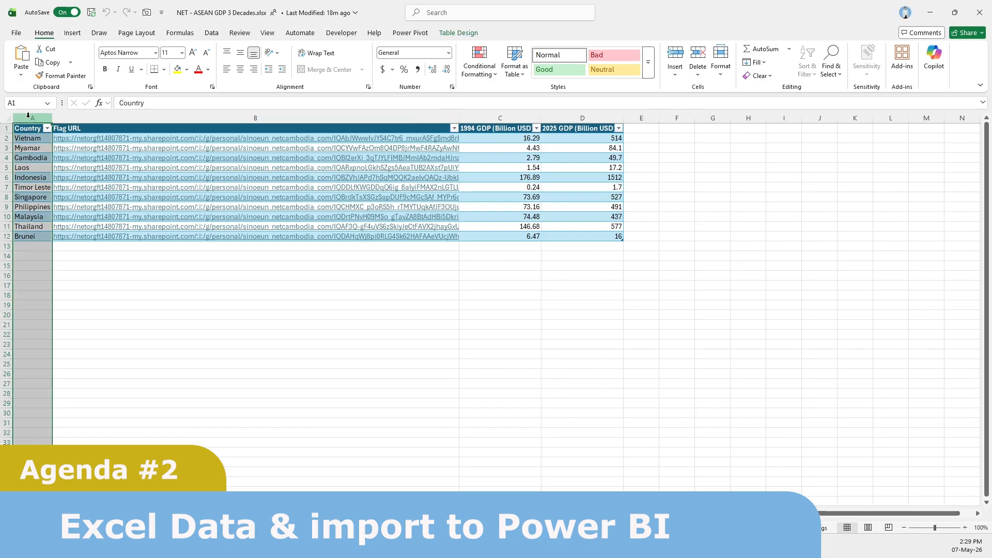
pyautogui.click(78, 116)
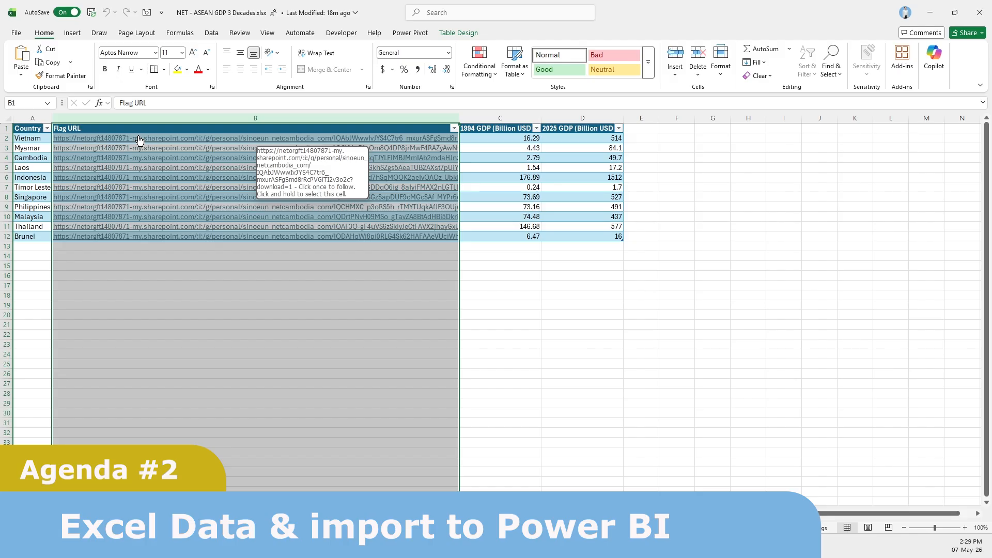
pyautogui.click(33, 139)
pyautogui.press('Right')
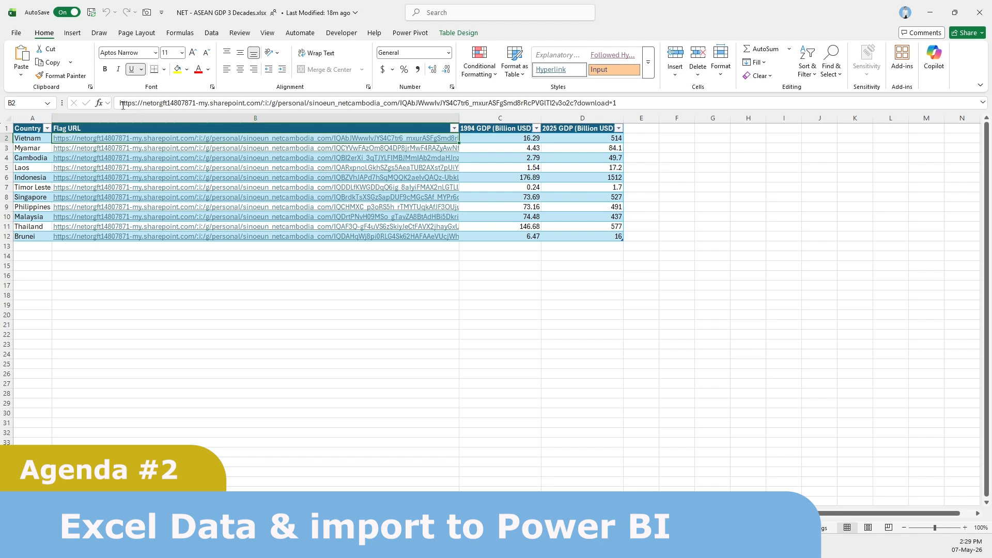
pyautogui.click(577, 102)
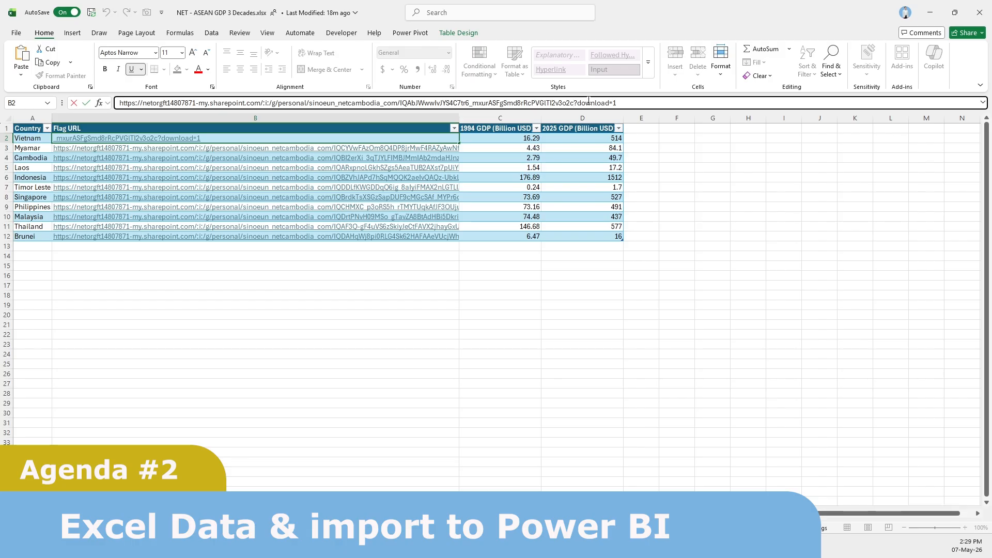
# Step: Examine Myamar's full flag URL and the 2025 GDP column, and close the workbook
pyautogui.click(40, 149)
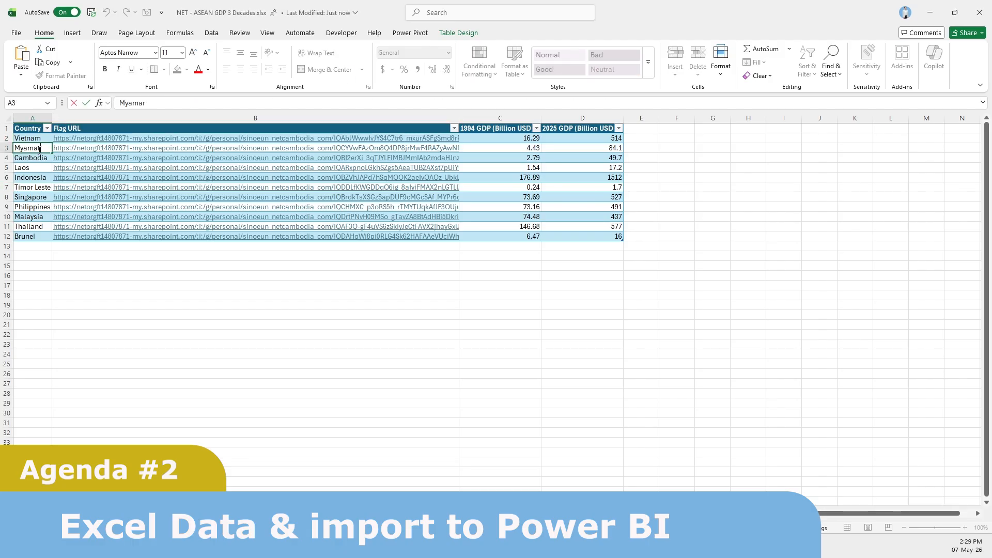
pyautogui.press('Right')
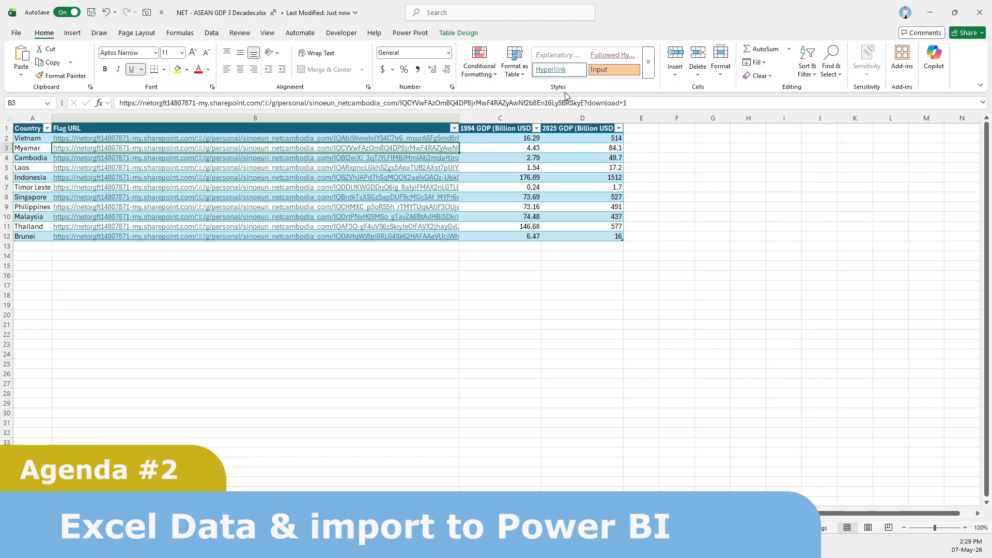
pyautogui.click(649, 103)
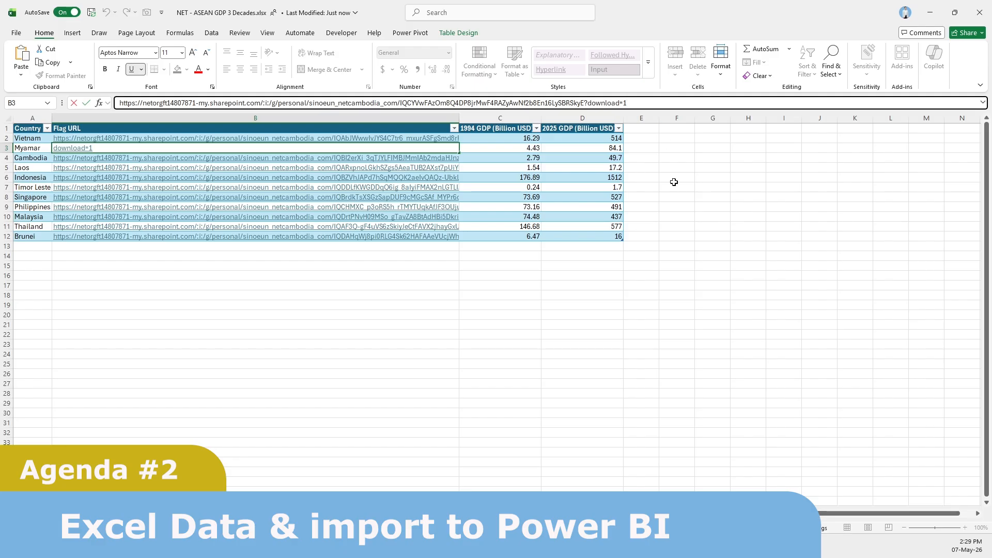
pyautogui.click(705, 197)
pyautogui.click(692, 297)
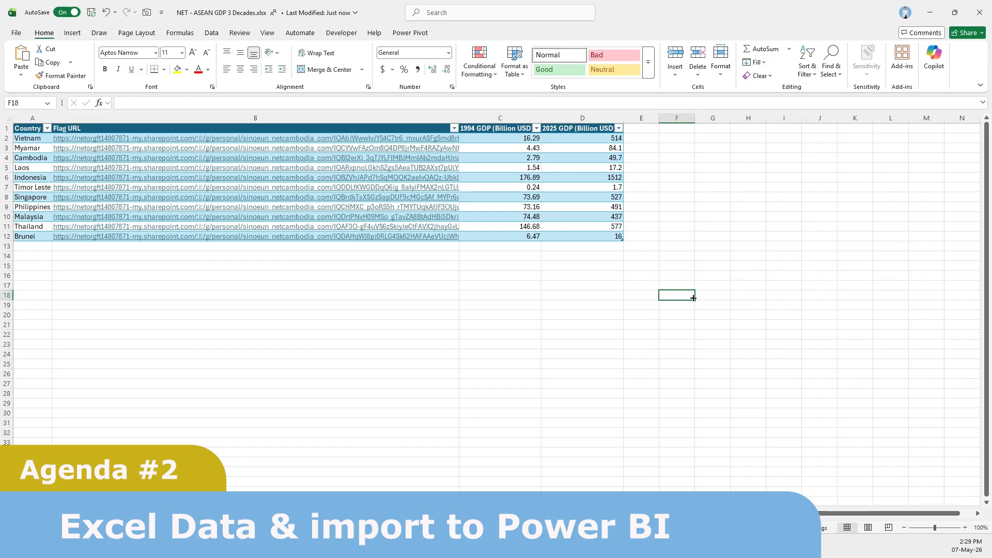
pyautogui.click(583, 118)
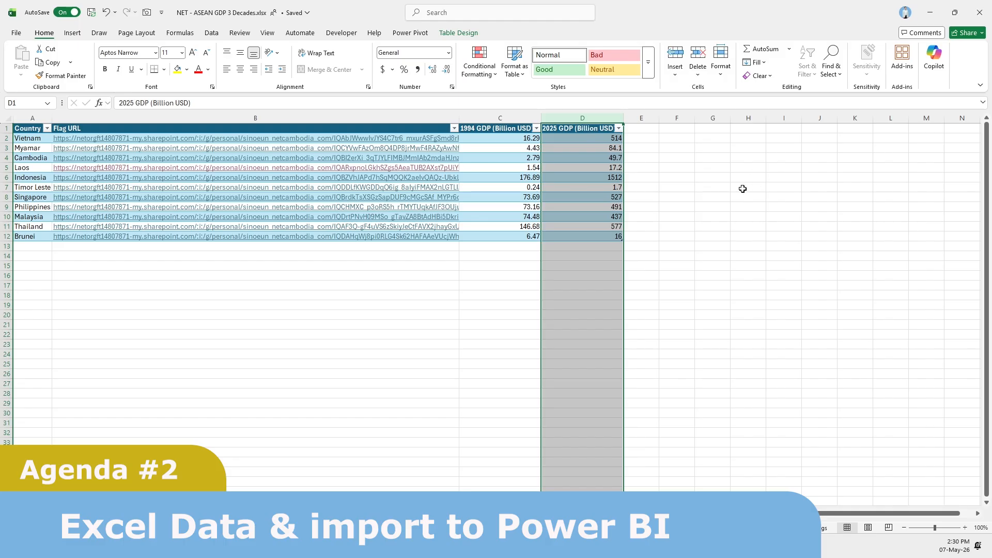
pyautogui.click(979, 17)
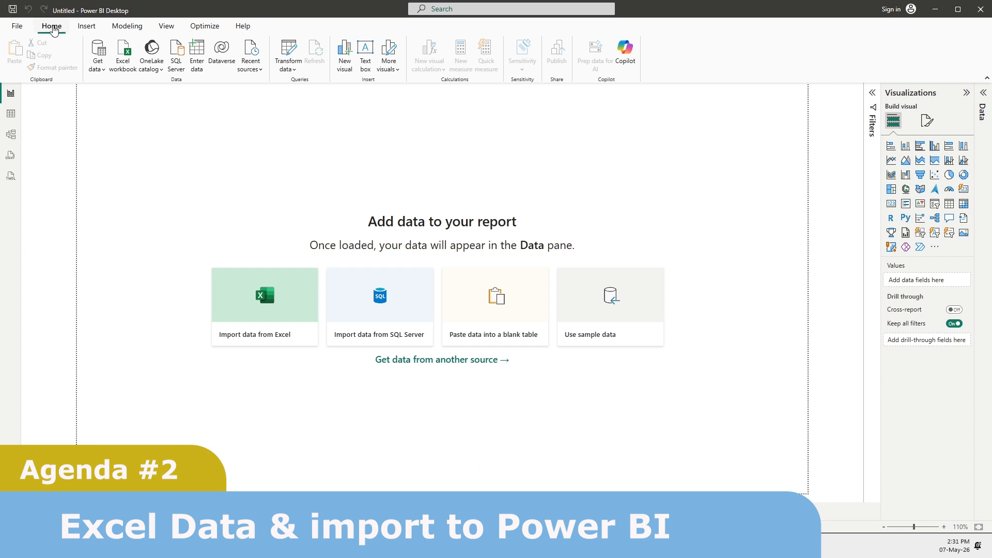
# Step: In Power BI Desktop, connect to the Excel workbook NET - ASEAN GDP 3 Decades.xlsx in the Flag folder
pyautogui.click(98, 65)
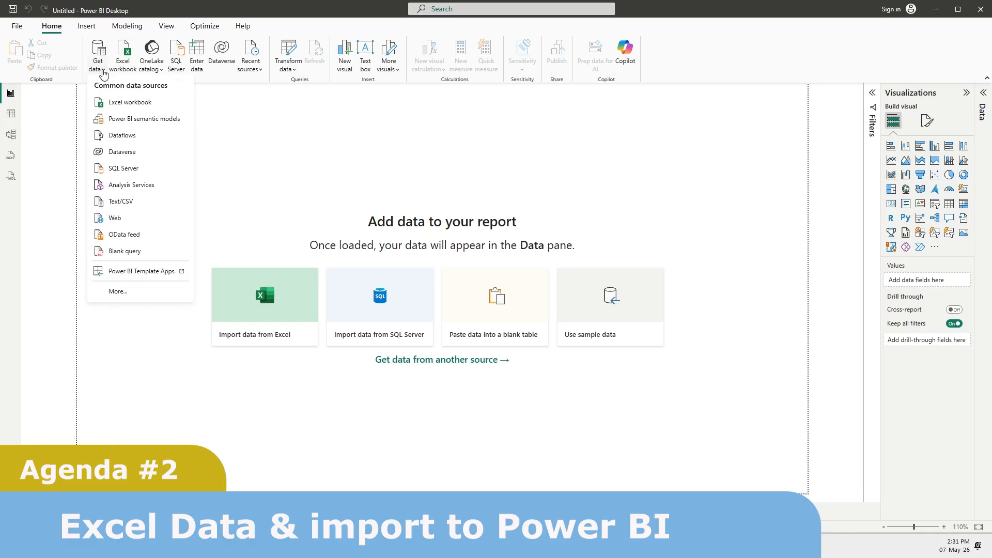
pyautogui.click(121, 105)
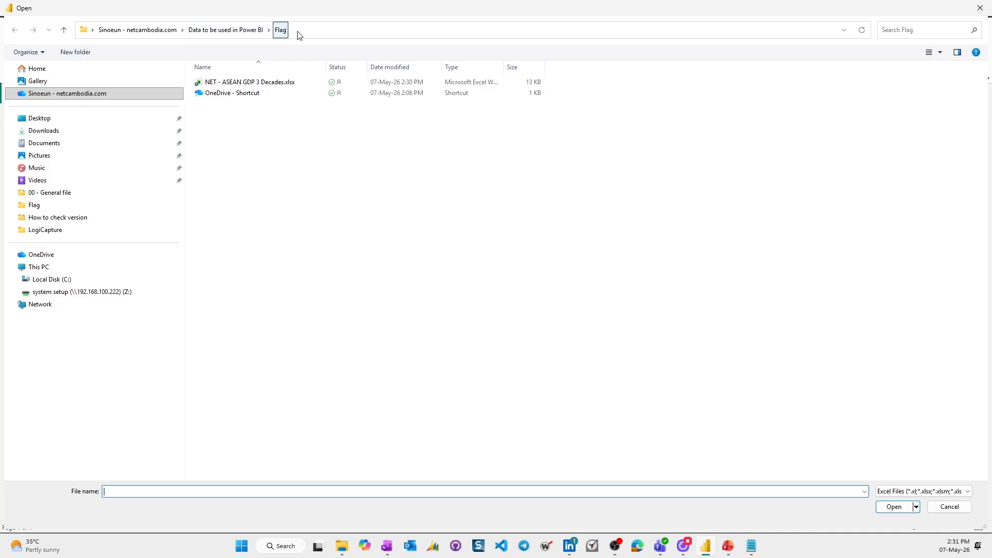
pyautogui.doubleClick(282, 83)
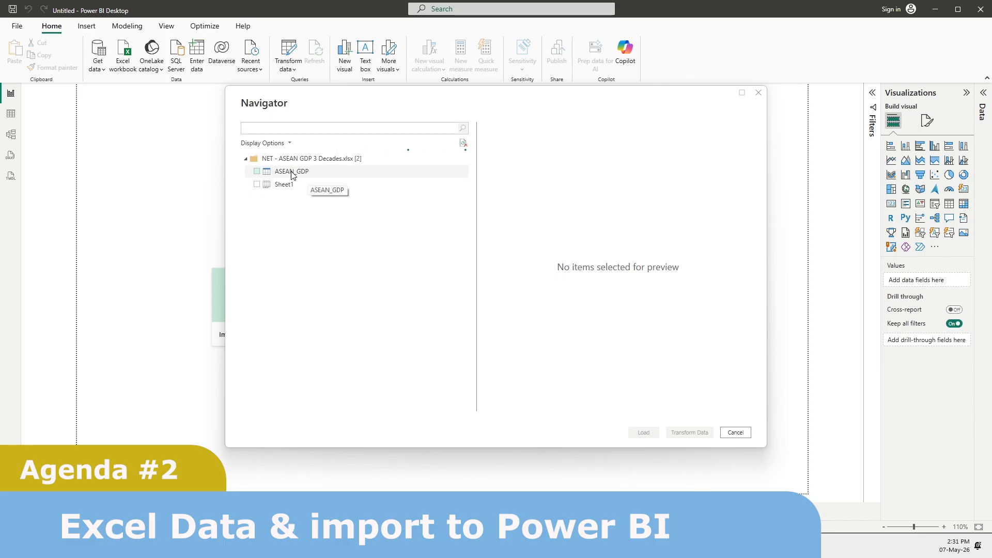
# Step: Preview and load the ASEAN_GDP table into the report, and show its data in Table view
pyautogui.click(294, 176)
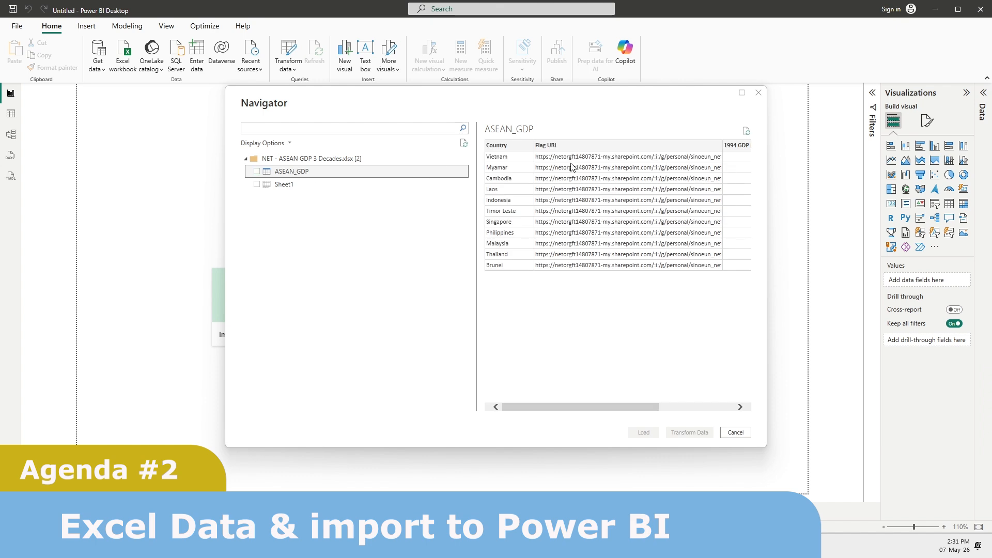
pyautogui.click(257, 172)
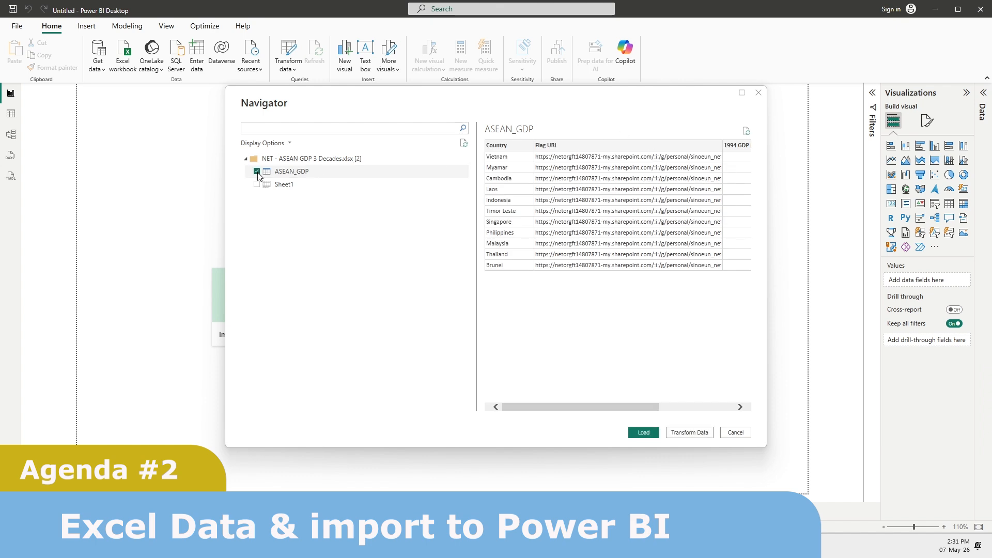
pyautogui.click(643, 433)
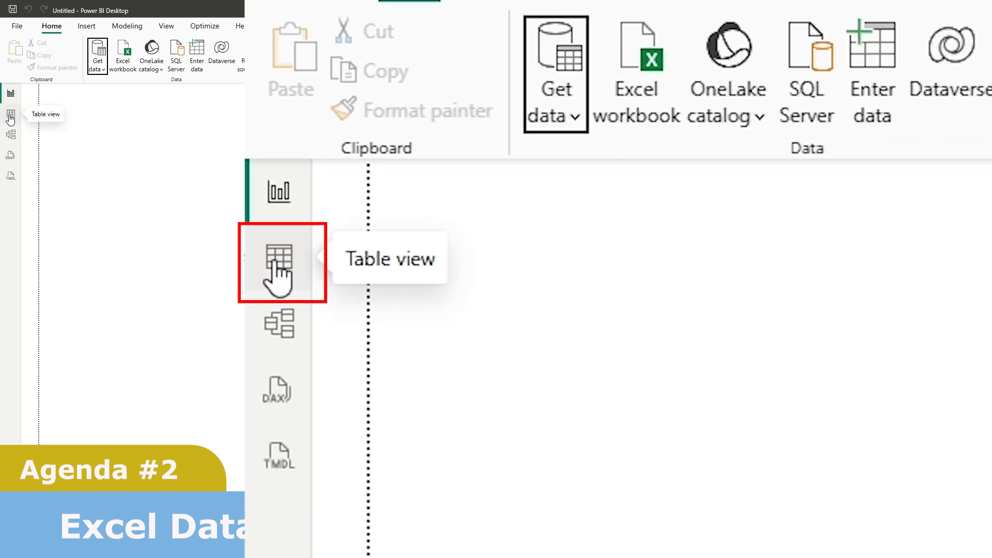
pyautogui.click(10, 115)
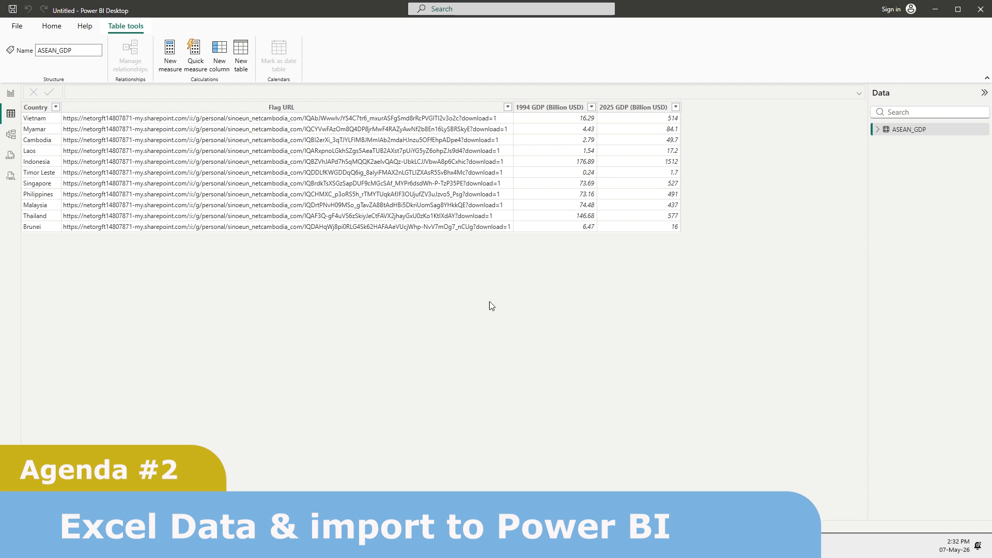
# Step: Set the data category of the Flag URL column to Image URL
pyautogui.click(277, 108)
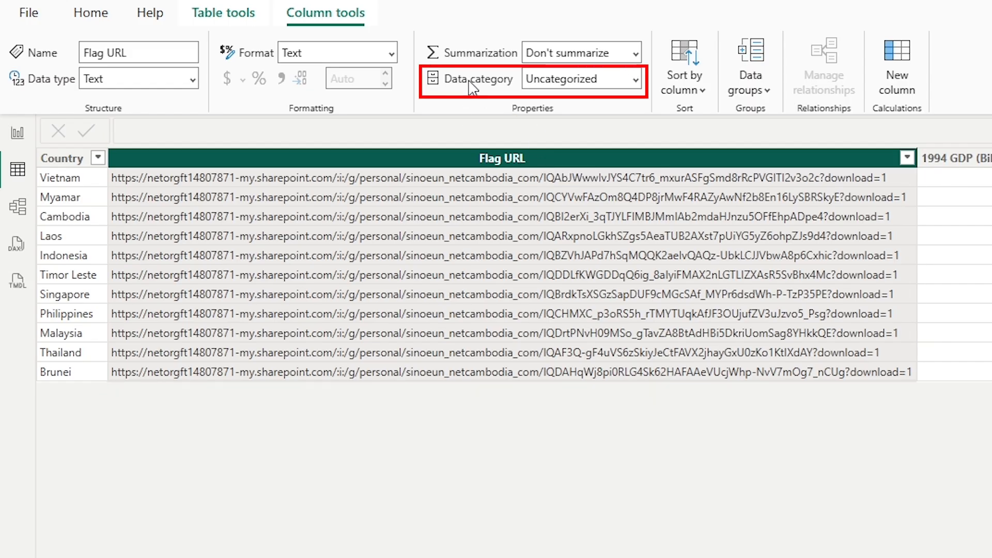
pyautogui.click(636, 83)
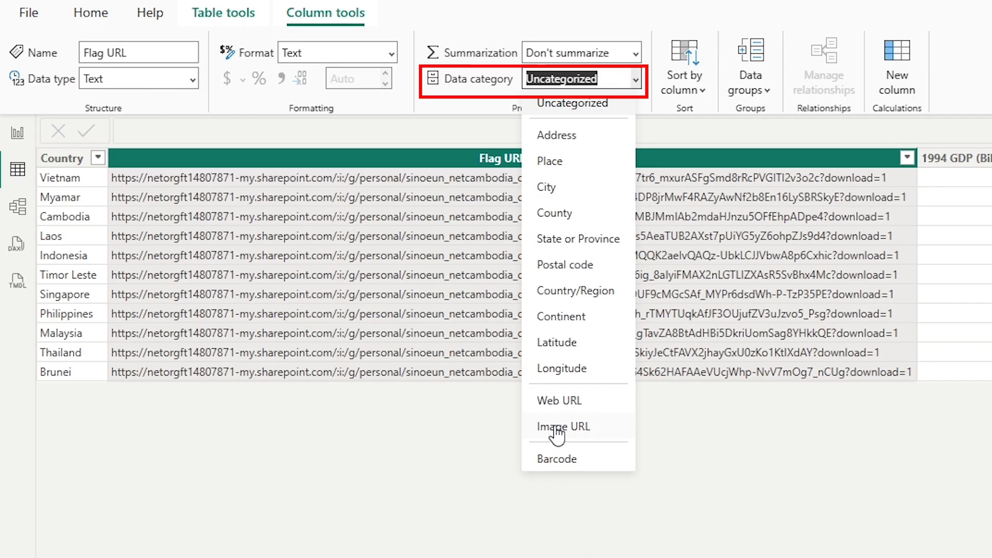
pyautogui.click(557, 428)
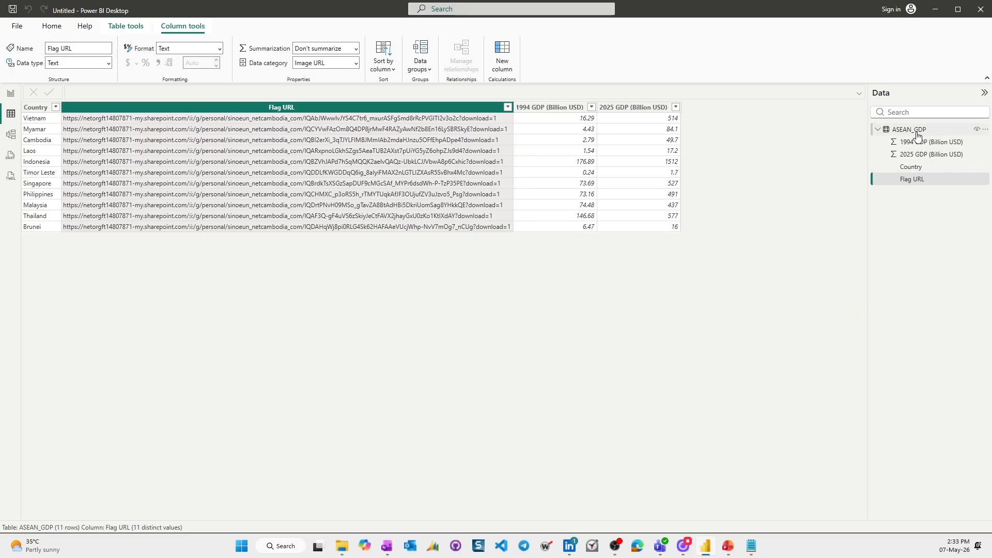
# Step: In Report view, create a new calculated table named NET Measure with an empty formula
pyautogui.moveTo(909, 133)
pyautogui.click(10, 93)
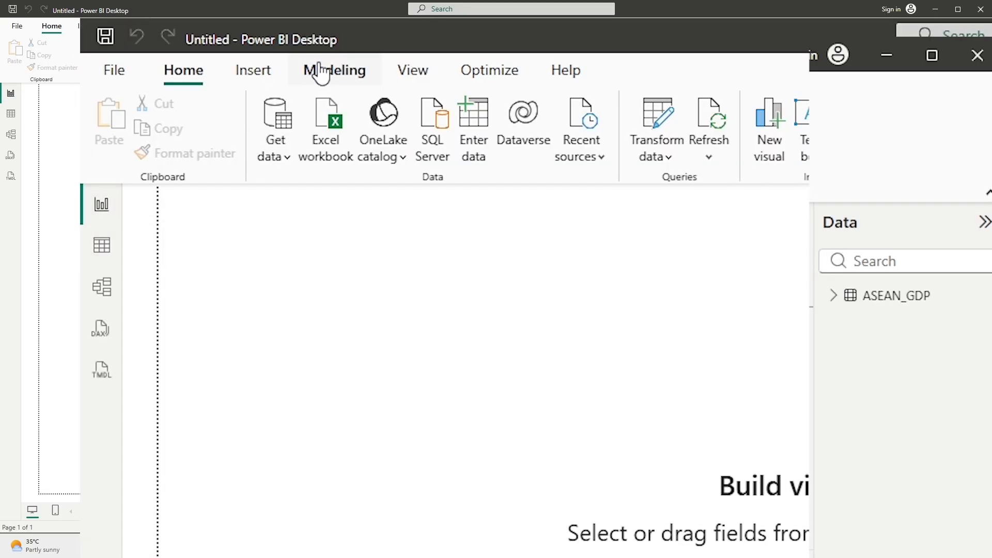
pyautogui.click(320, 73)
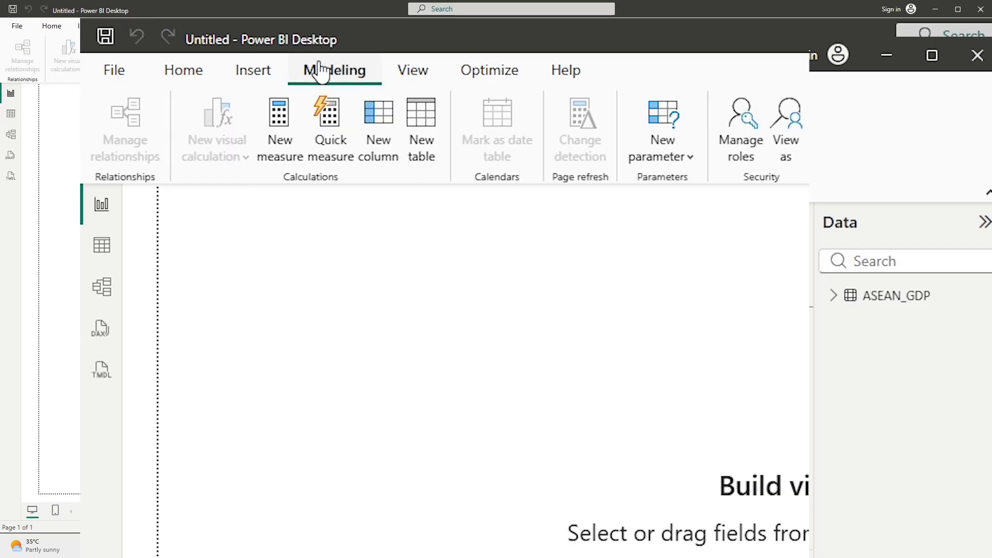
pyautogui.click(422, 114)
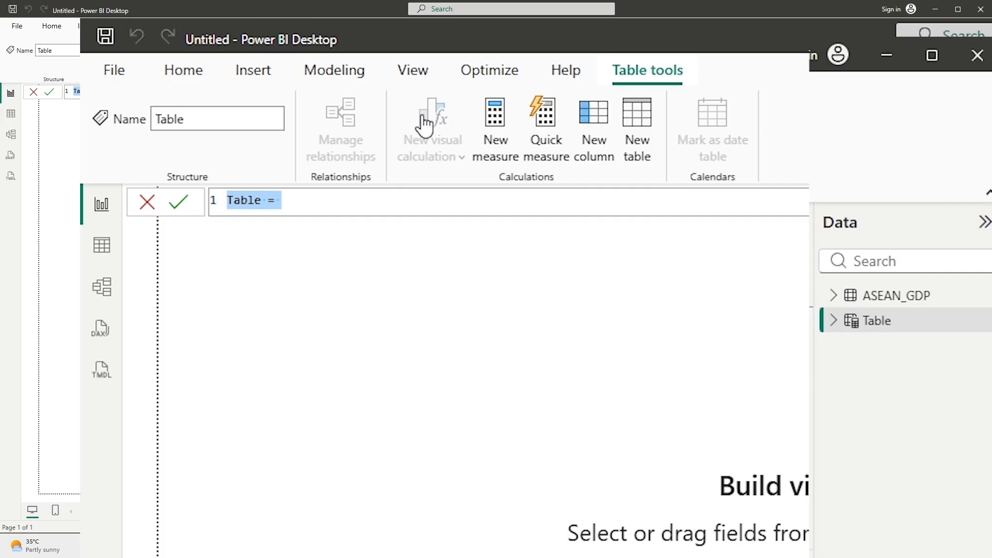
pyautogui.click(255, 201)
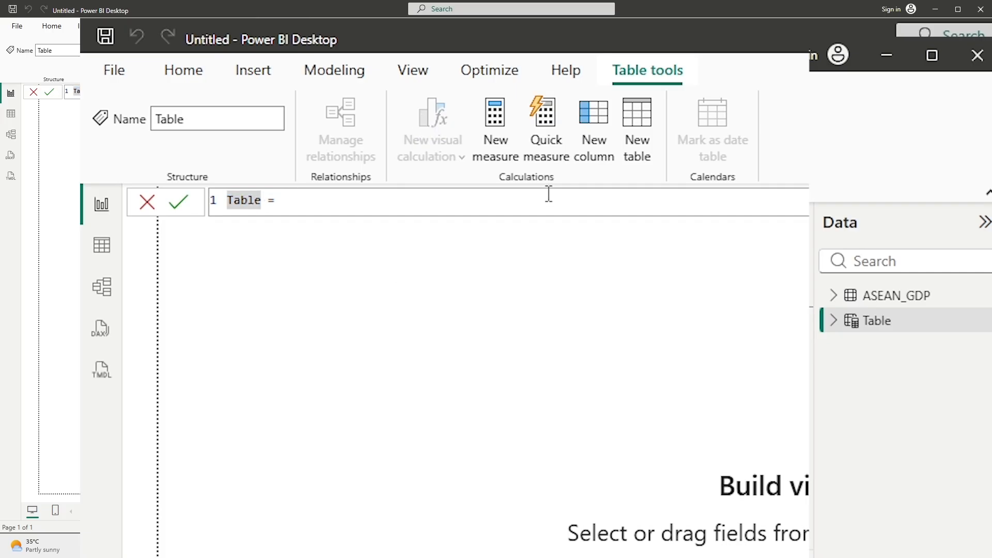
pyautogui.write('N')
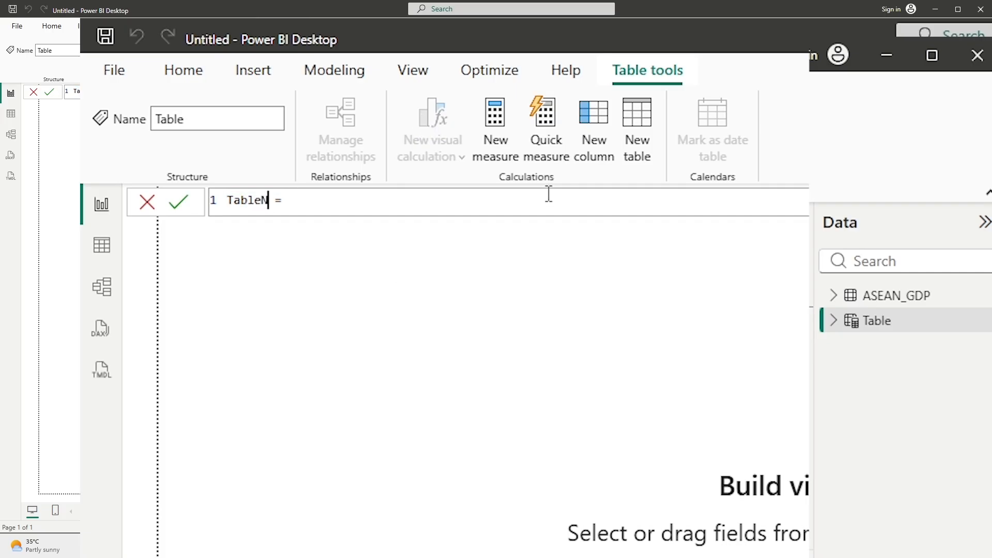
pyautogui.press('BackSpace')
pyautogui.press('BackSpace')
pyautogui.press('BackSpace')
pyautogui.press('BackSpace')
pyautogui.press('BackSpace')
pyautogui.press('BackSpace')
pyautogui.write('NET Measure')
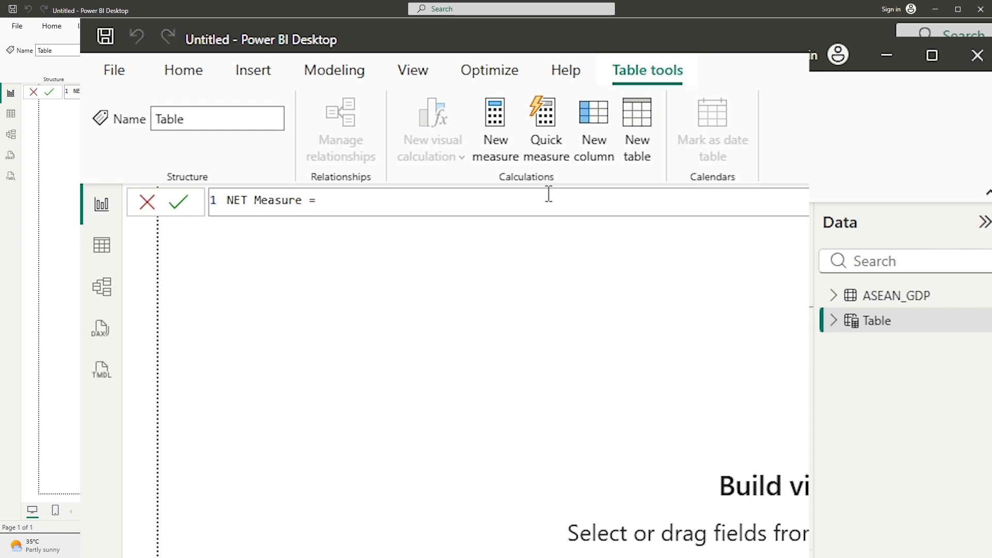
pyautogui.press('Return')
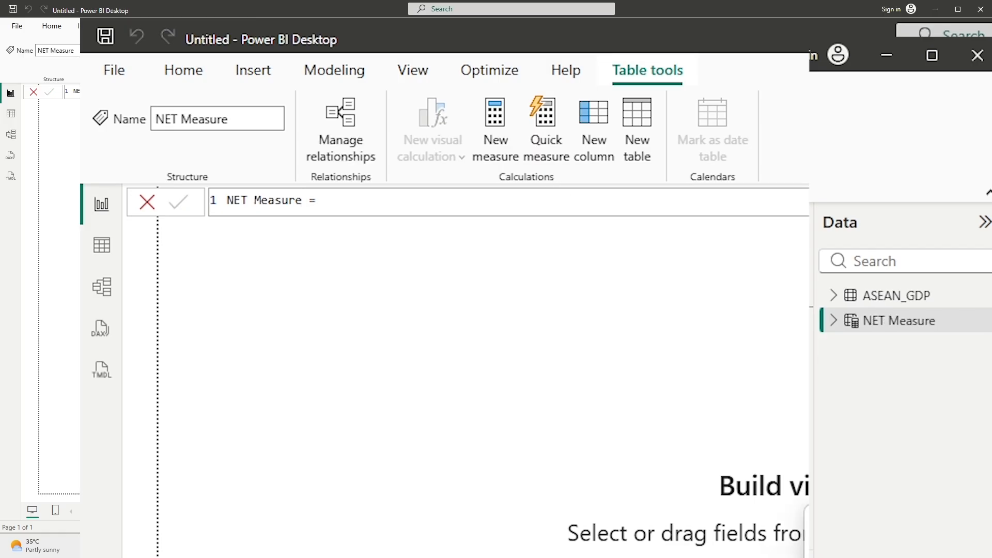
# Step: In NET Measure, create the measure Increase % = DIVIDE(sum(ASEAN_GDP[2025 GDP (Billion USD)])-SUM(ASEAN_GDP[1994 GDP (Billion USD)]),SUM(ASEAN_GDP[1994 GDP (Billion USD)]))
pyautogui.moveTo(915, 326)
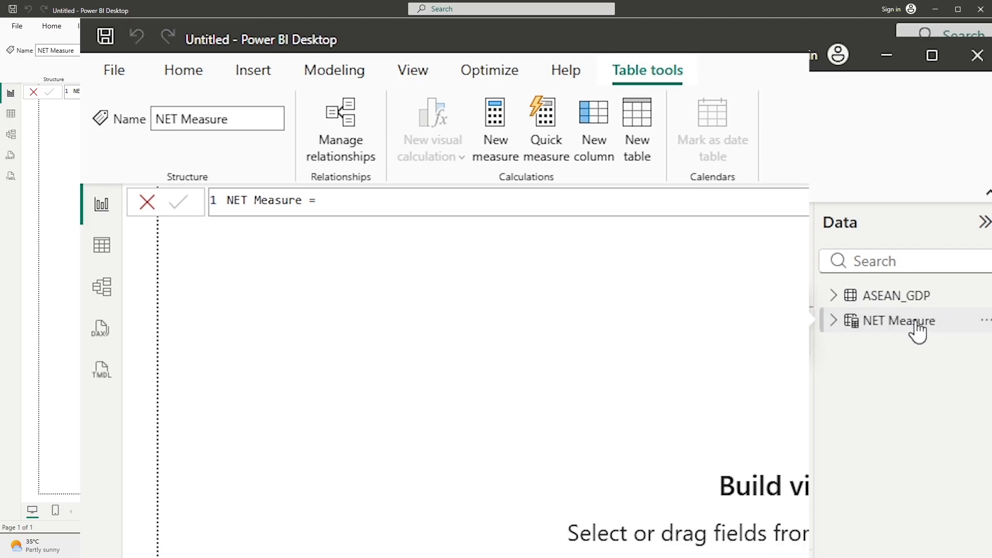
pyautogui.click(985, 323)
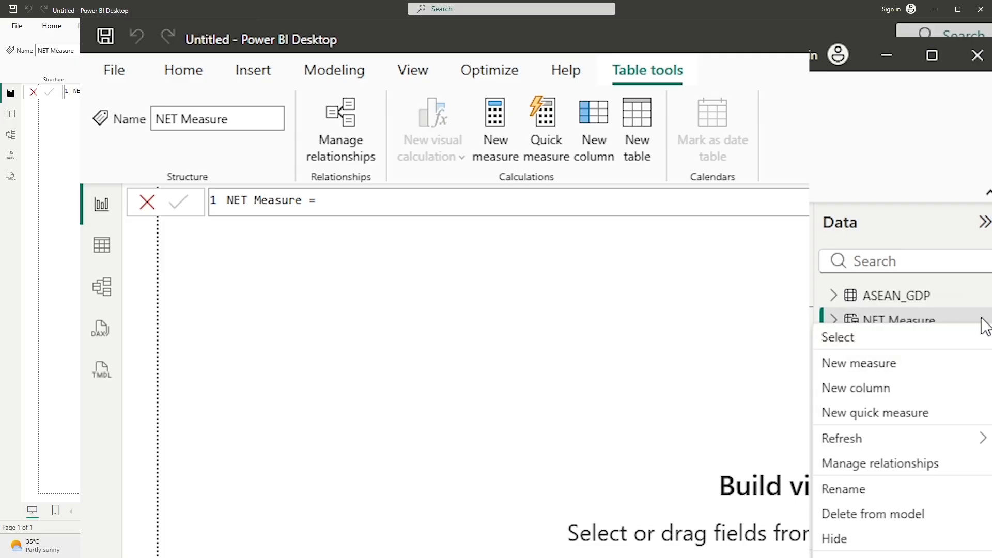
pyautogui.click(871, 368)
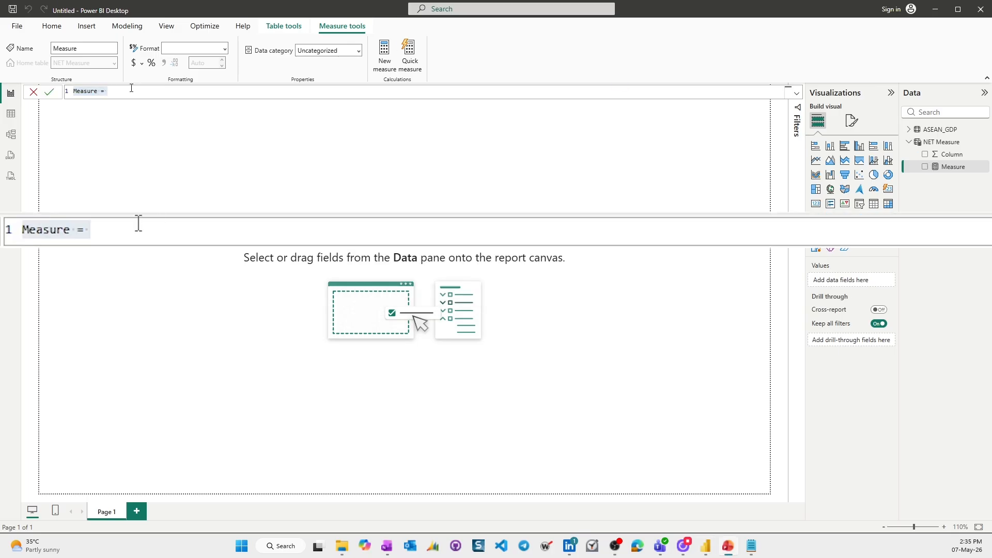
pyautogui.click(131, 88)
pyautogui.moveTo(80, 89); pyautogui.dragTo(36, 87)
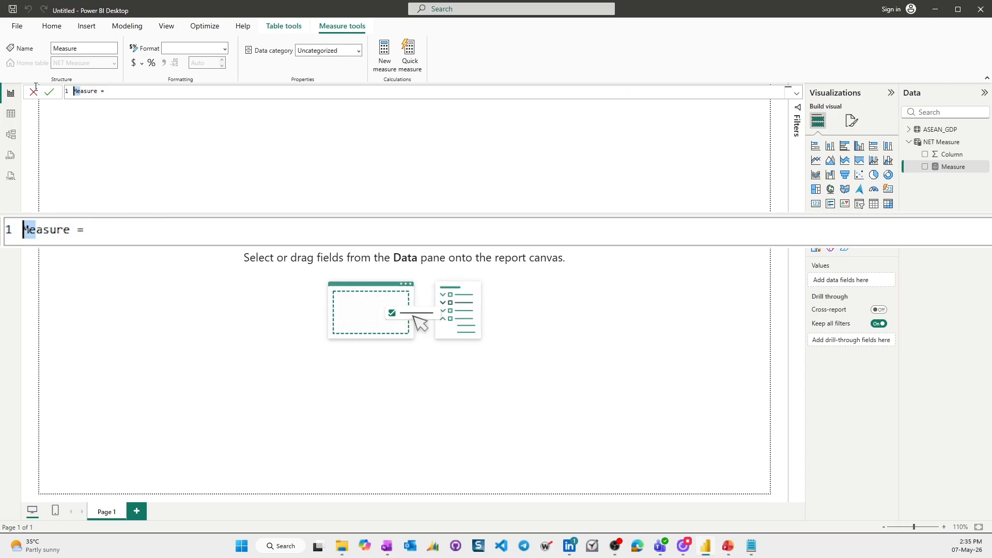
pyautogui.press('Right')
pyautogui.press('Right')
pyautogui.press('Right')
pyautogui.press('Right')
pyautogui.press('Right')
pyautogui.press('Right')
pyautogui.press('Right')
pyautogui.press('Right')
pyautogui.press('Right')
pyautogui.hotkey('shift', 'Left')
pyautogui.hotkey('shift', 'Left')
pyautogui.hotkey('shift', 'Left')
pyautogui.hotkey('shift', 'Left')
pyautogui.hotkey('shift', 'Left')
pyautogui.hotkey('shift', 'Left')
pyautogui.hotkey('shift', 'Left')
pyautogui.hotkey('shift', 'Left')
pyautogui.hotkey('shift', 'Left')
pyautogui.hotkey('shift', 'Left')
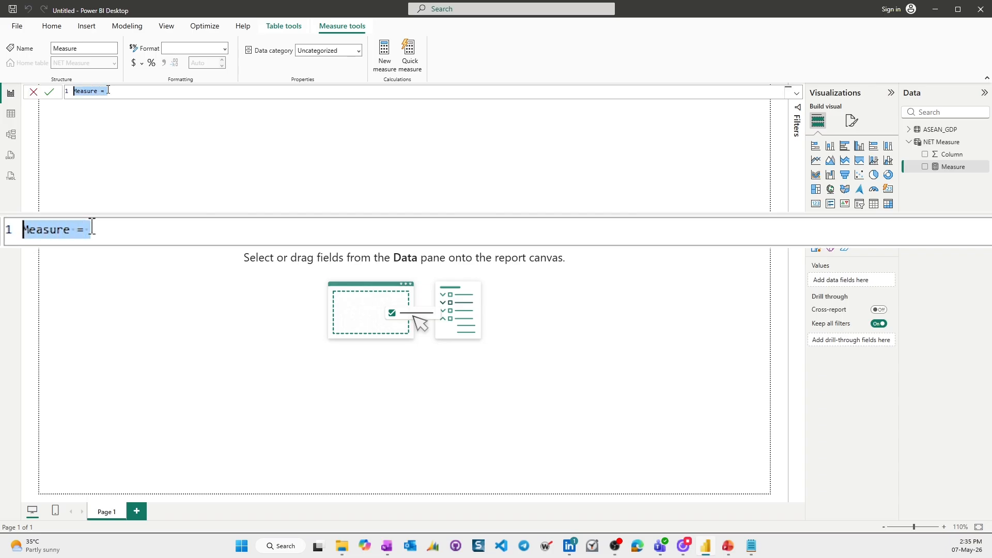
pyautogui.write('Increase % = DIVIDE(sum(ASEAN_GDP[2025 GDP (Billion USD)])-SUM(ASEAN_GDP[1994 GDP (Billion USD)]),SUM(ASEAN_GDP[1994 GDP (Billion USD)]))')
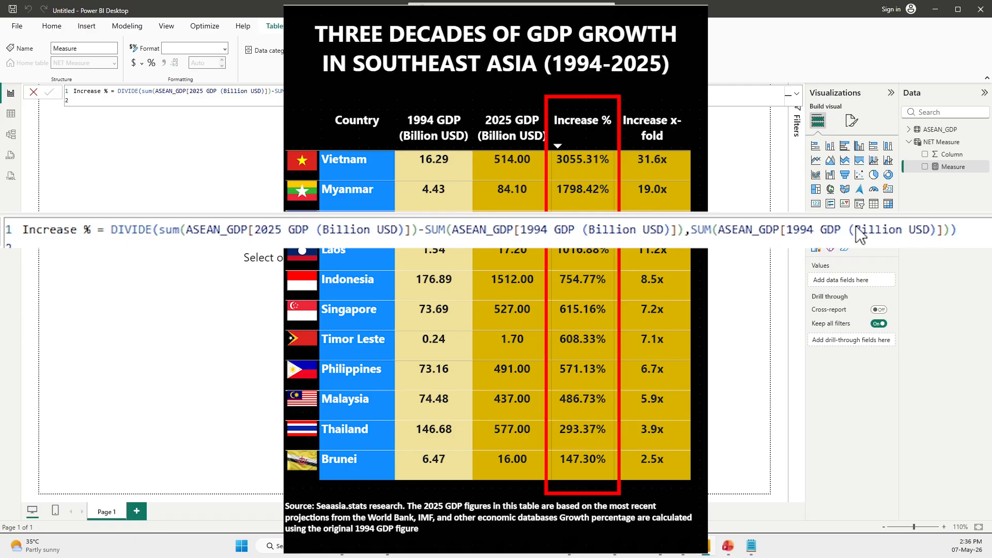
pyautogui.press('Return')
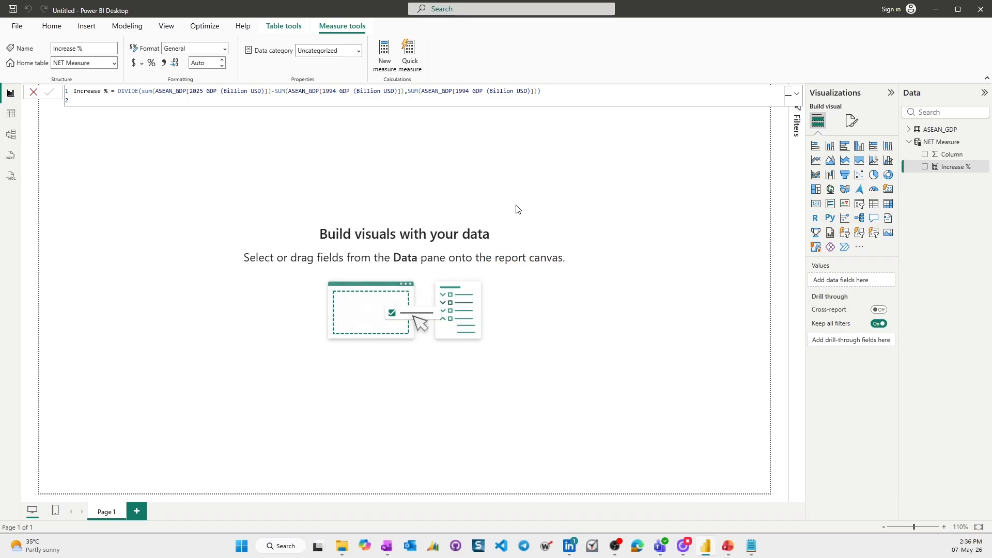
# Step: Add to NET Measure the measure Increase x-fold = DIVIDE(SUM(ASEAN_GDP[2025 GDP (Billion USD)]), SUM(ASEAN_GDP[1994 GDP (Billion USD)]))
pyautogui.click(960, 173)
pyautogui.click(985, 142)
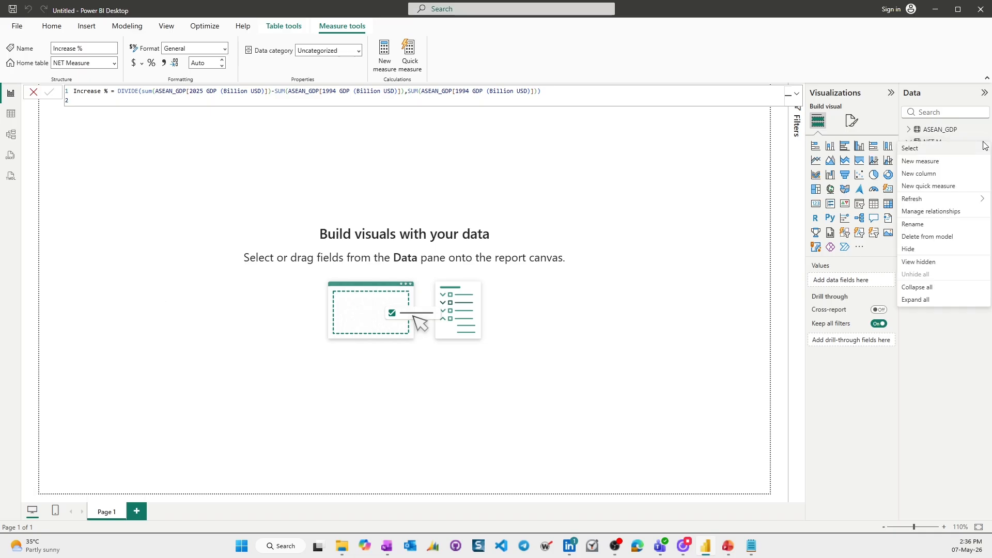
pyautogui.click(921, 161)
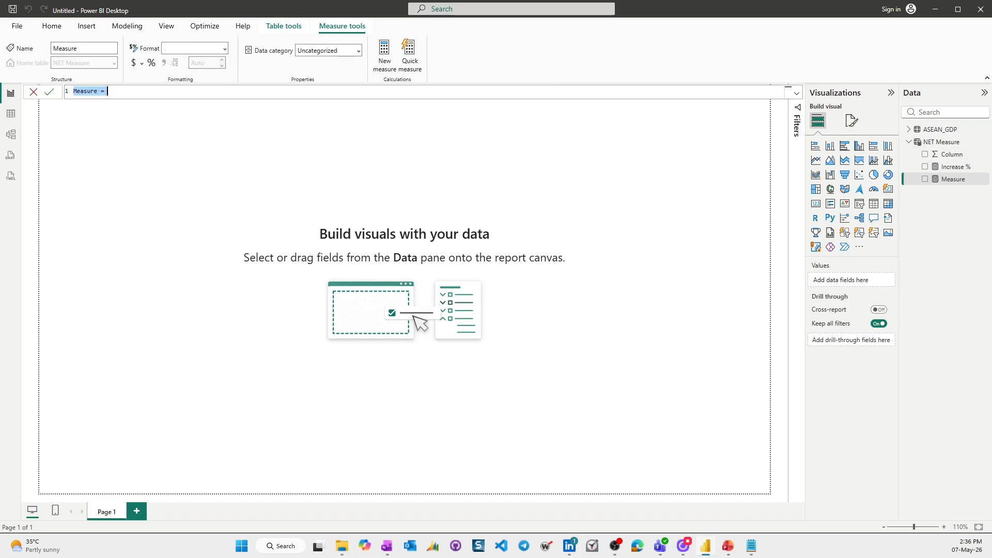
pyautogui.write('Increase x-fold =')
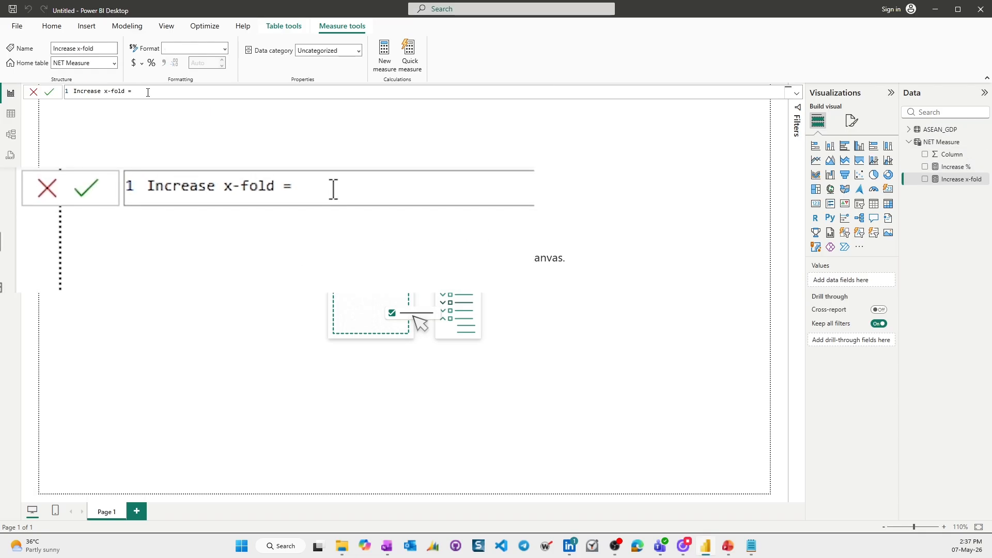
pyautogui.moveTo(148, 92); pyautogui.dragTo(21, 93)
pyautogui.write('Increase x-fold = DIVIDE(     SUM(ASEAN_GDP[2025 GDP (Billion USD)]),     SUM(ASEAN_GDP[1994 GDP (Billion USD)]) )')
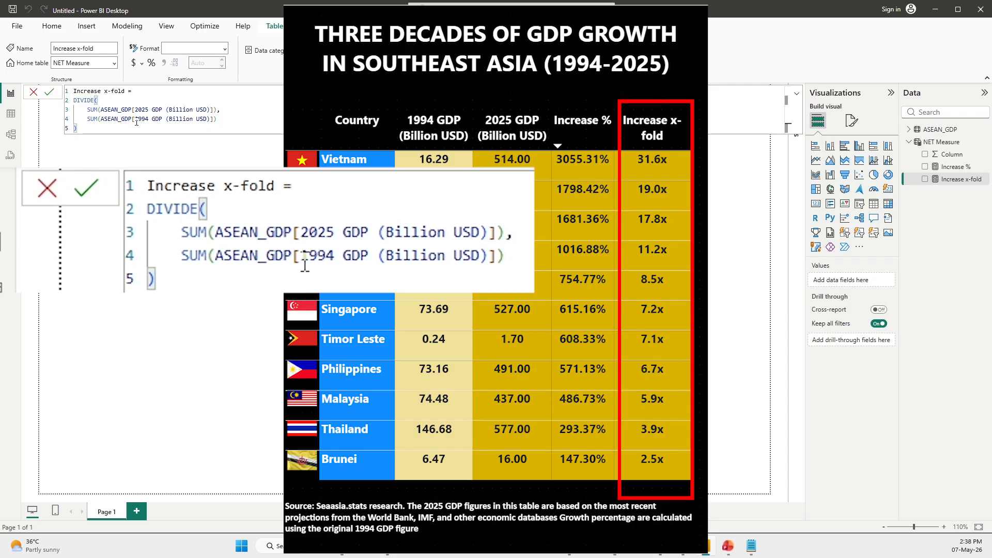
pyautogui.click(49, 93)
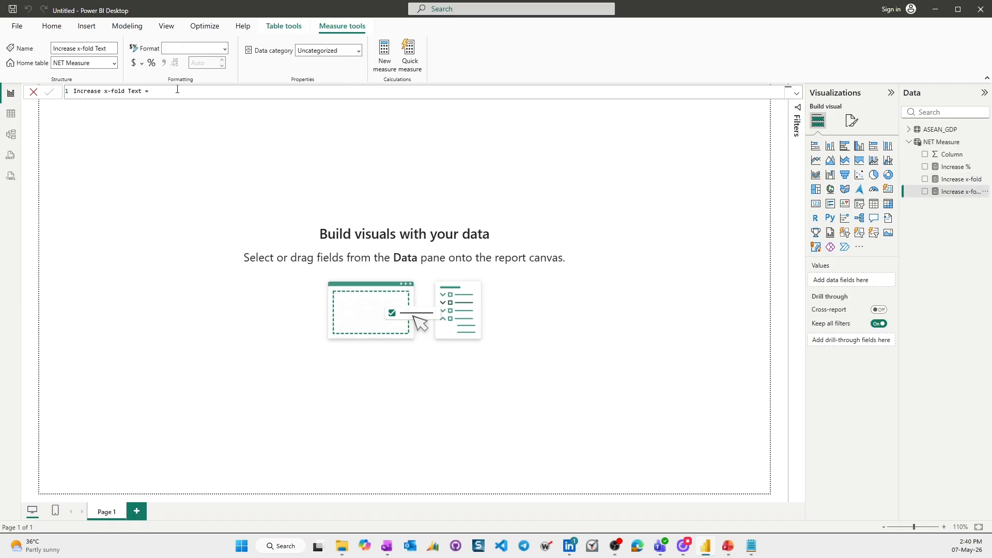
# Step: Define the measure Increase x-fold Text = FORMAT(DIVIDE(SUM(ASEAN_GDP[2025 GDP (Billion USD)]), SUM(ASEAN_GDP[1994 GDP (Billion USD)])), "0.0x")
pyautogui.moveTo(160, 93); pyautogui.dragTo(67, 97)
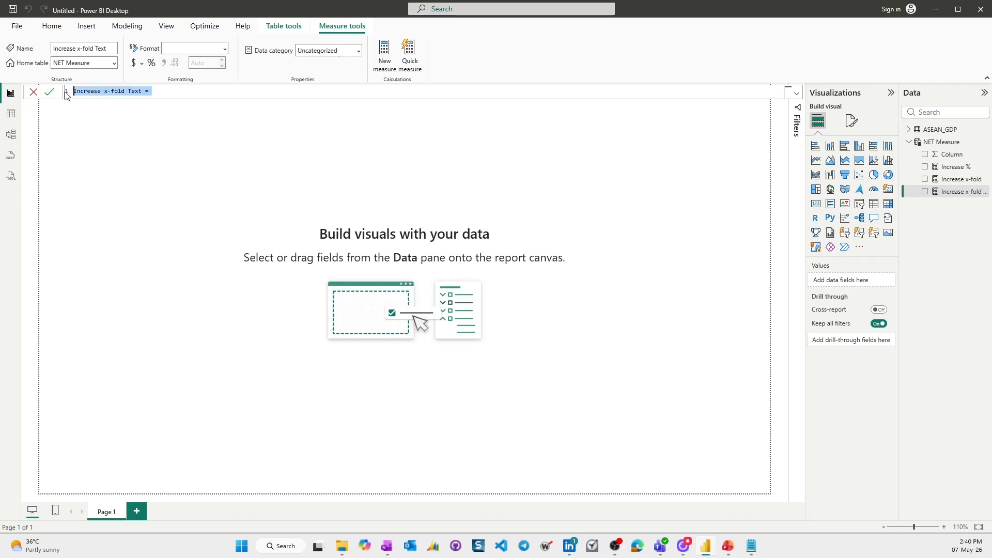
pyautogui.write('Increase x-fold Text = FORMAT(     DIVIDE(         SUM(ASEAN_GDP[2025 GDP (Billion USD)]),         SUM(ASEAN_GDP[1994 GDP (Billion USD)])     ),     "0.0x")')
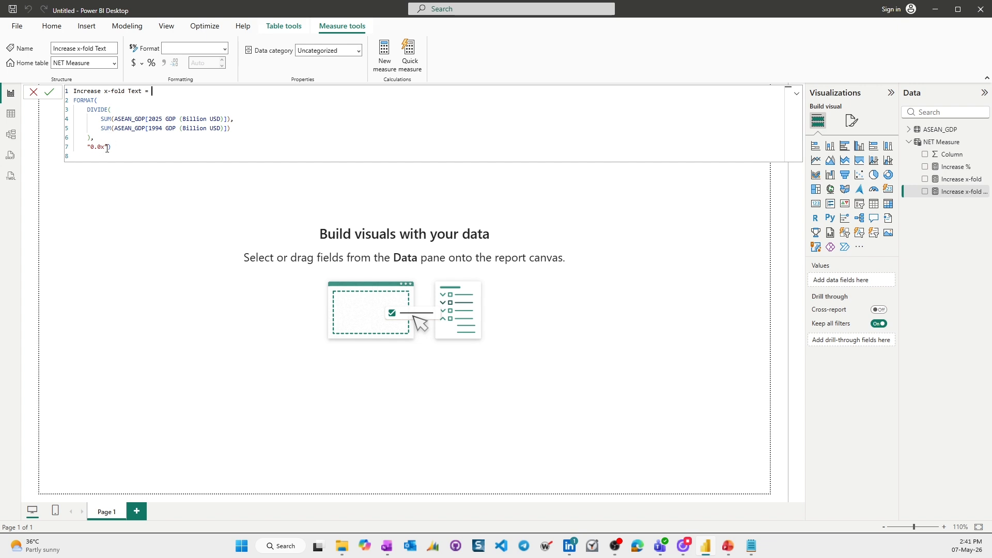
pyautogui.click(115, 150)
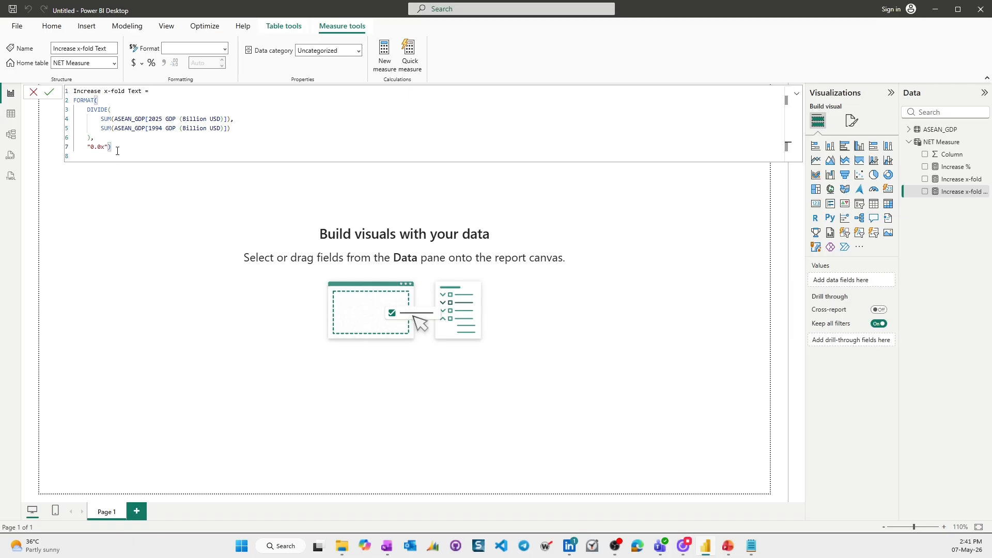
pyautogui.click(49, 94)
# Step: Expand the ASEAN_GDP fields and set the report page's canvas to Custom type, 1920 px high and 1080 px wide
pyautogui.click(910, 130)
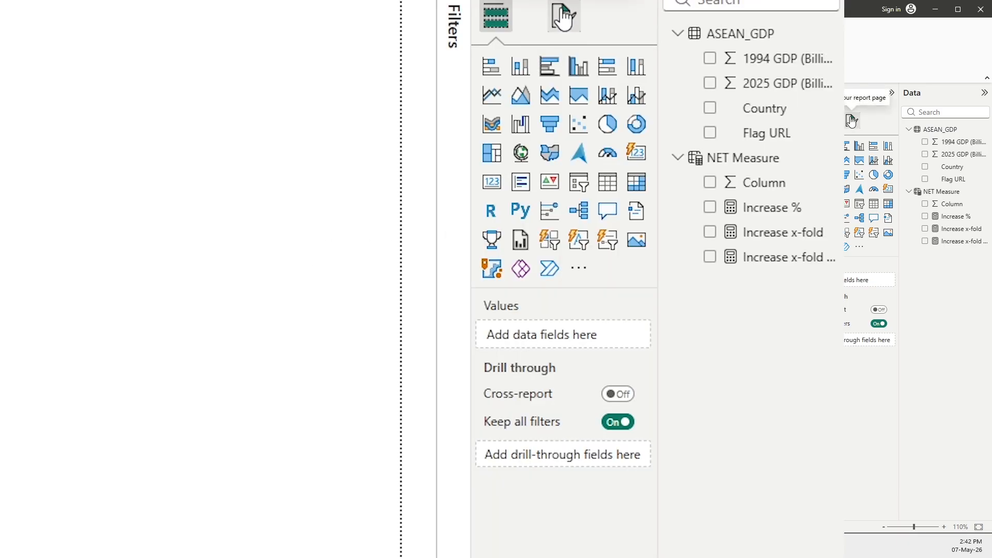
pyautogui.click(851, 120)
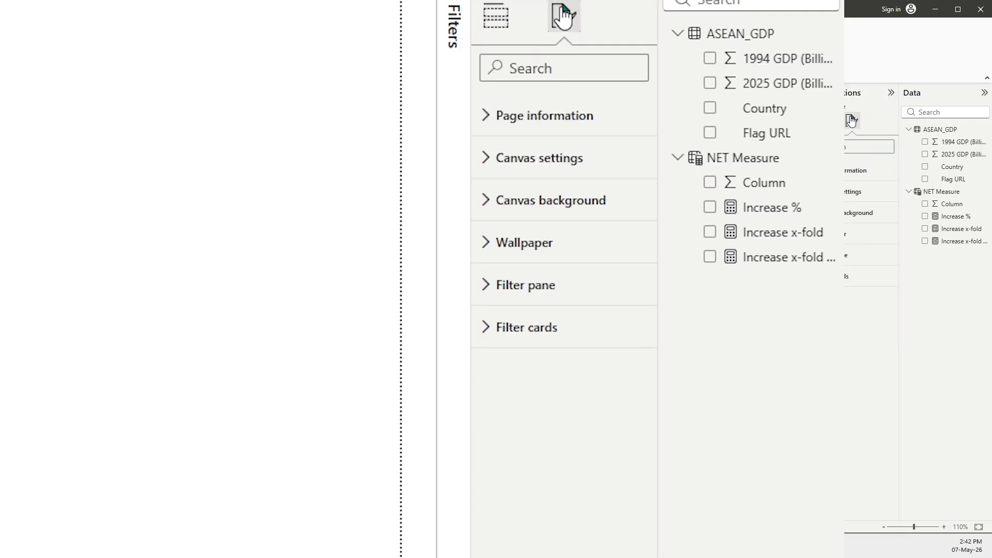
pyautogui.click(491, 168)
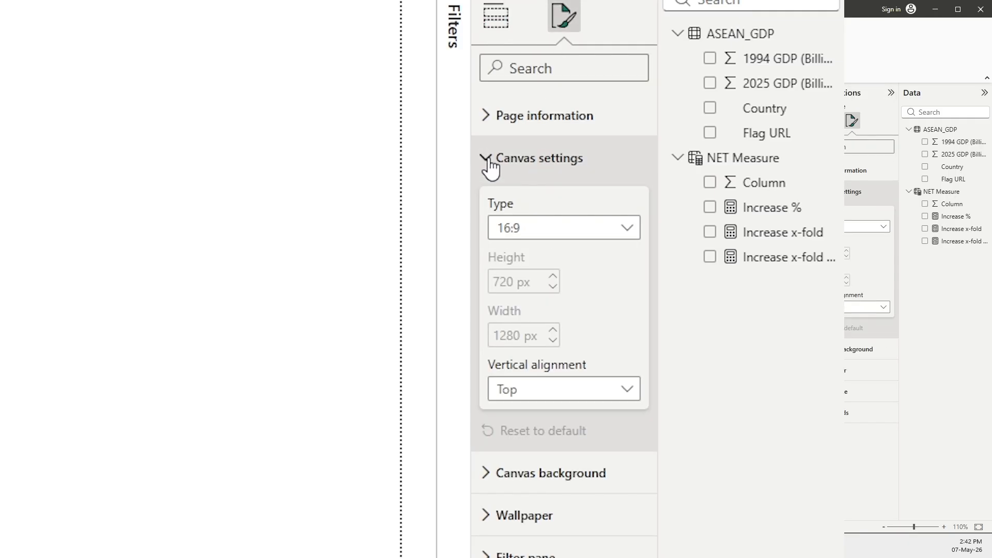
pyautogui.click(517, 226)
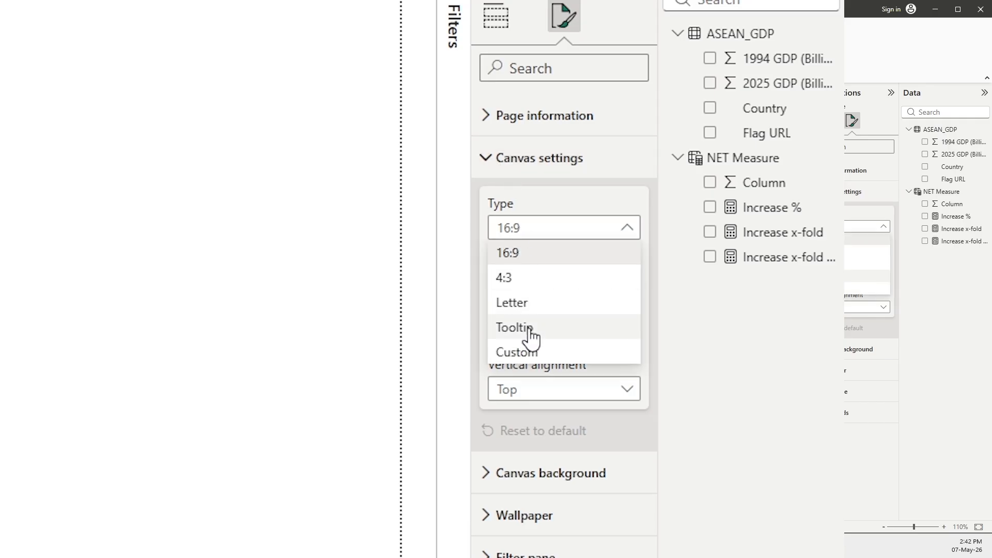
pyautogui.click(516, 352)
pyautogui.click(528, 288)
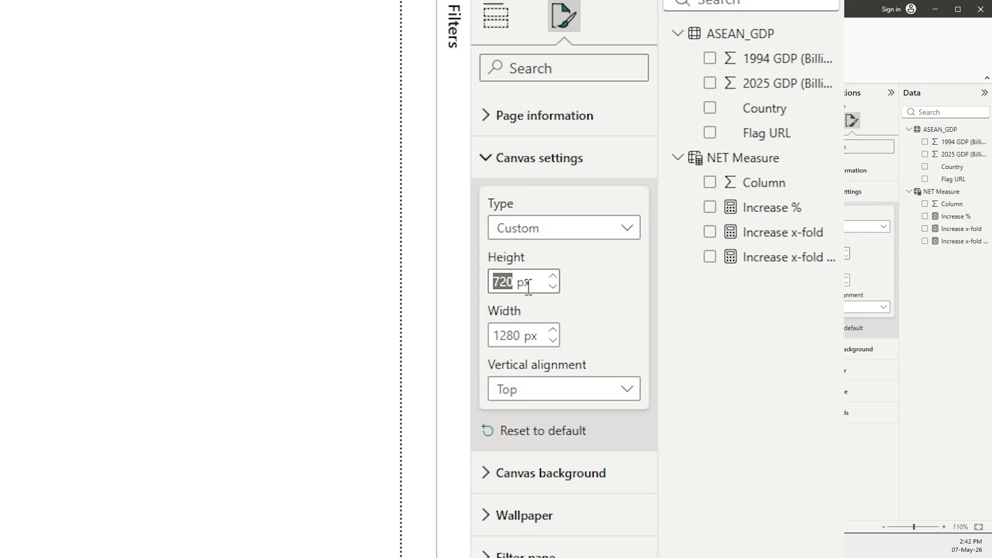
pyautogui.write('1920')
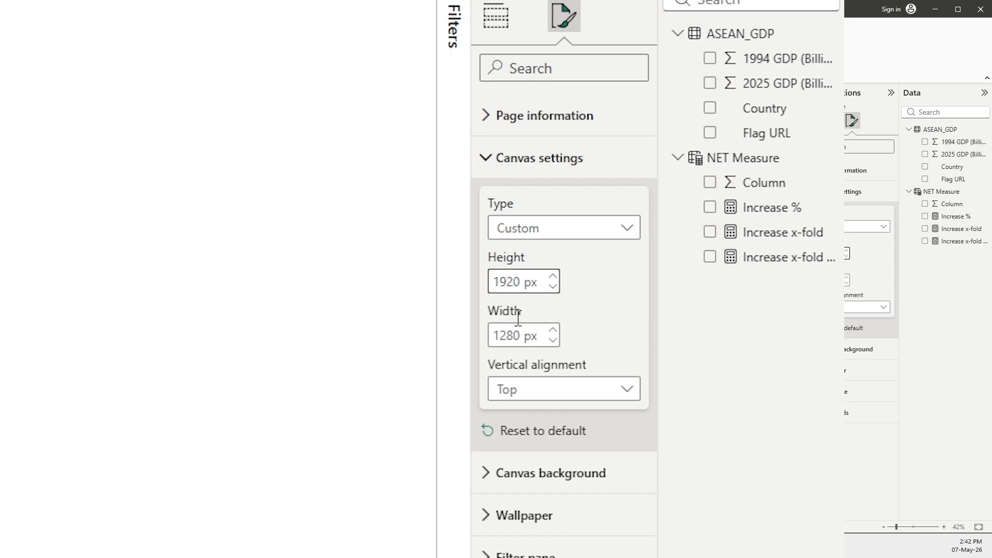
pyautogui.press('Tab')
pyautogui.write('1080')
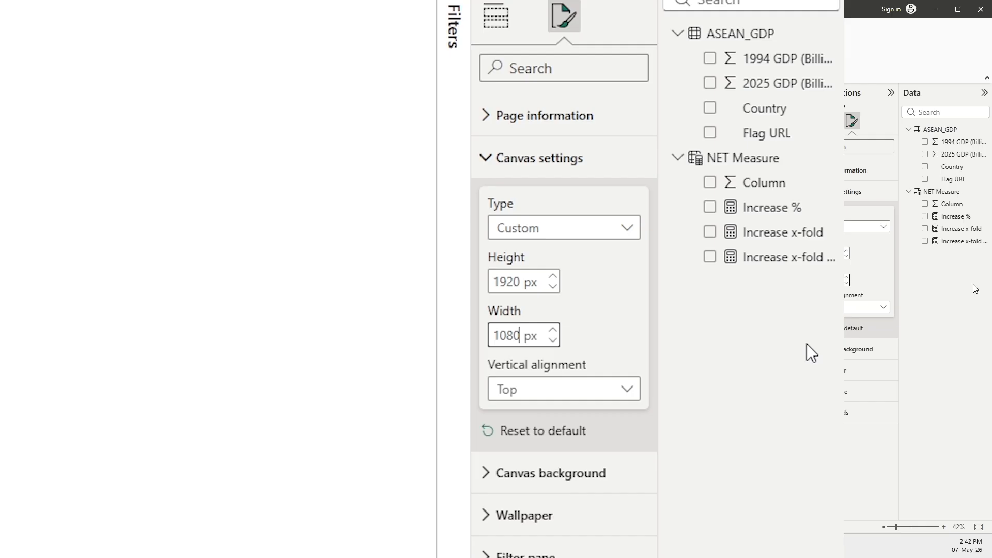
pyautogui.click(582, 259)
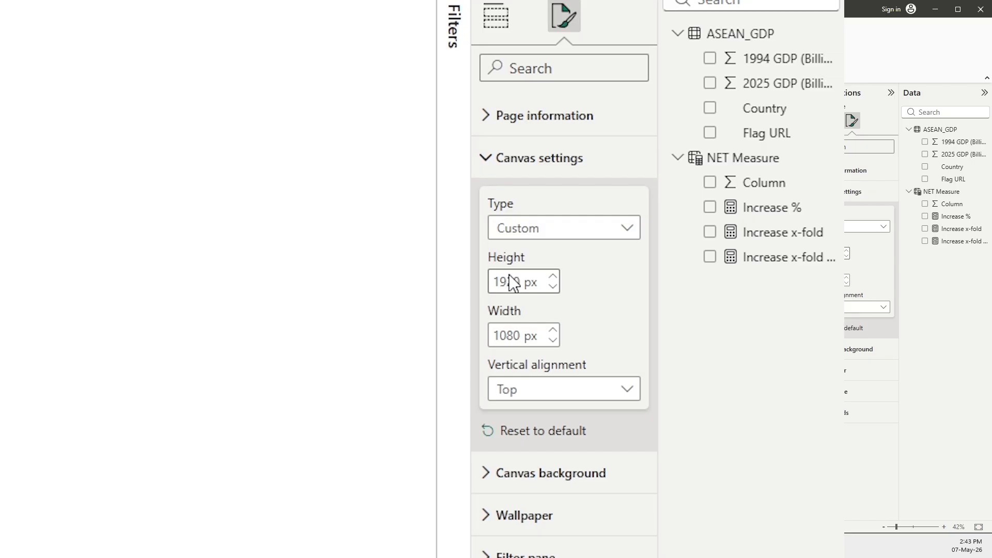
# Step: Set the page's canvas background colour to black
pyautogui.click(483, 474)
pyautogui.click(529, 395)
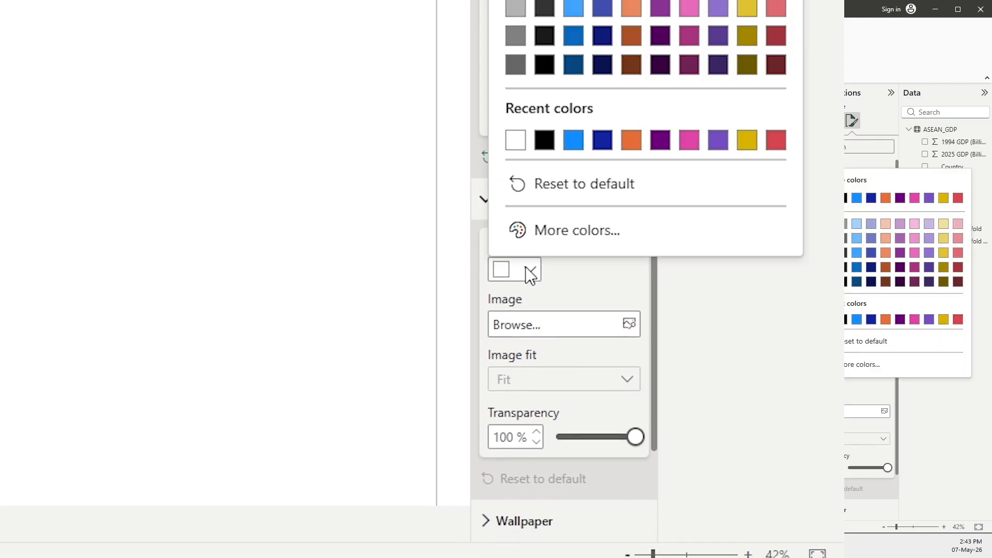
pyautogui.click(846, 198)
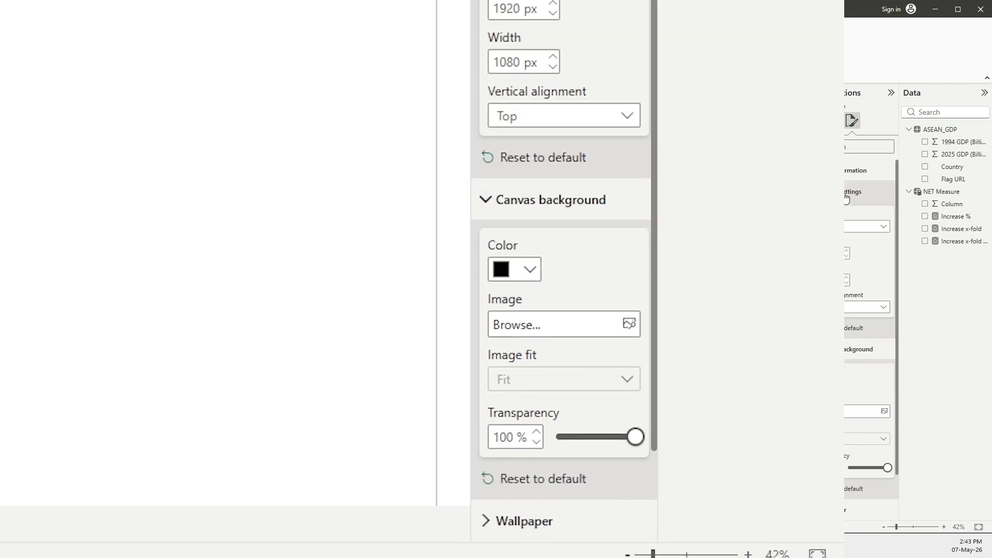
# Step: Make the page's canvas background fully opaque by setting its transparency to 0%
pyautogui.moveTo(638, 448); pyautogui.dragTo(556, 438)
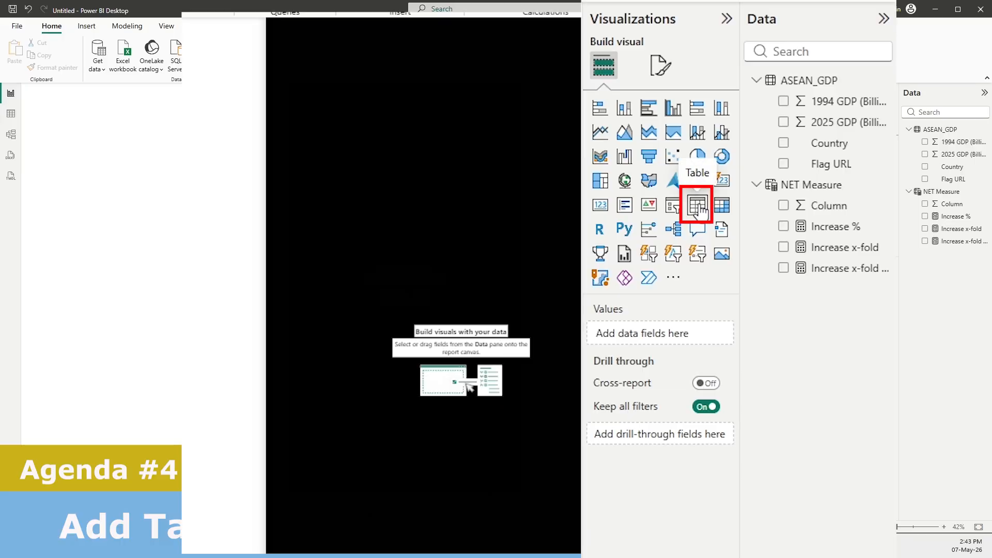
# Step: Insert a table visual showing the Flag URL field and stretch it downward until every flag fits
pyautogui.click(699, 209)
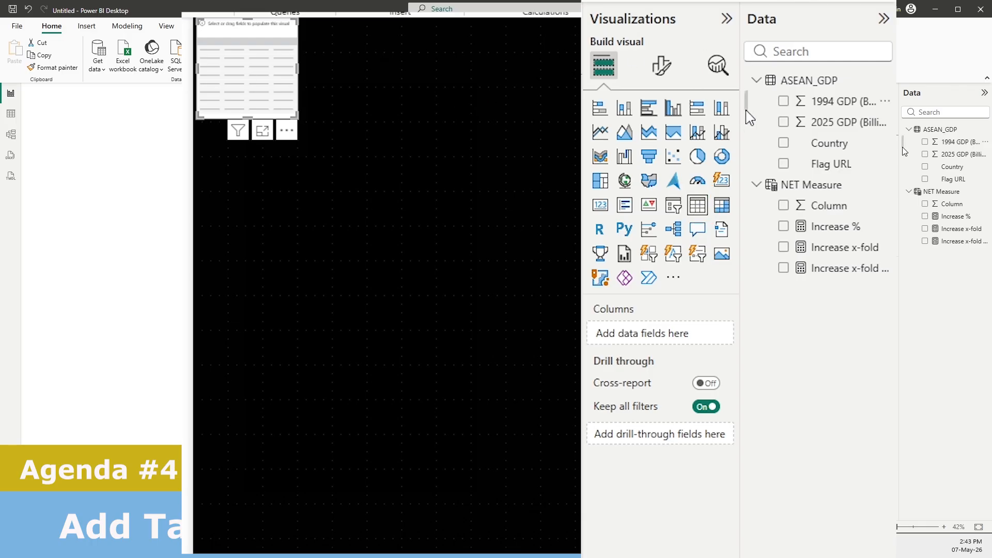
pyautogui.click(784, 164)
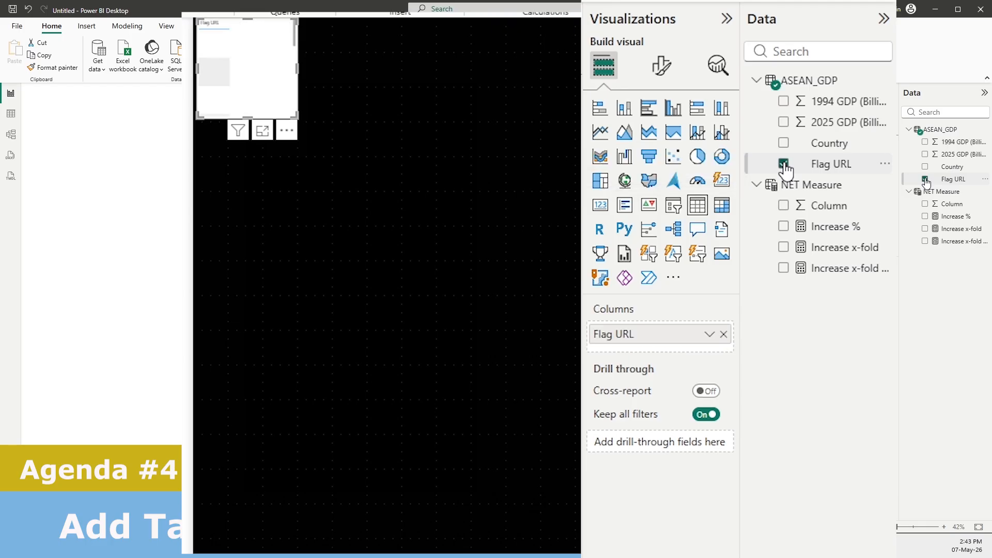
pyautogui.moveTo(244, 122); pyautogui.dragTo(246, 461)
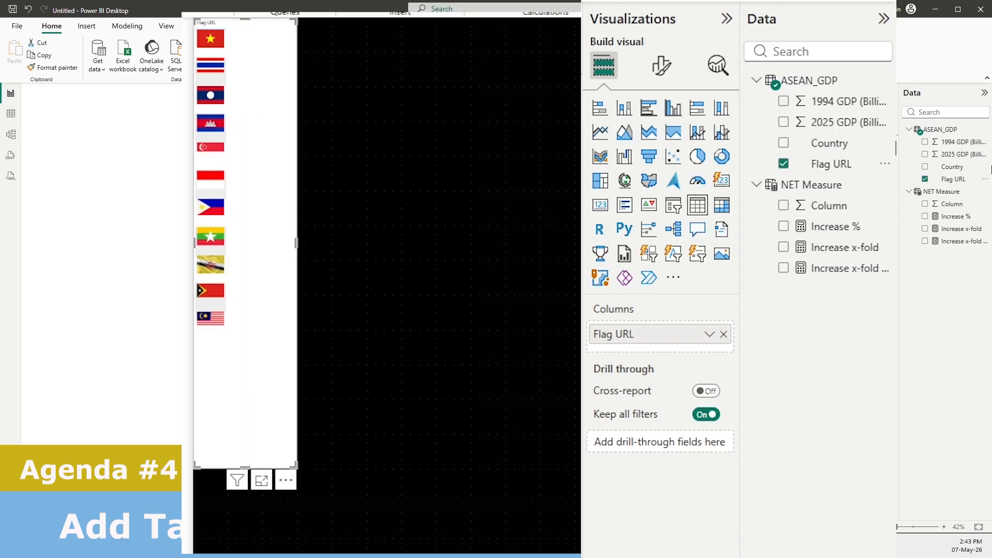
# Step: Add Country, 1994 GDP (Billion USD), 2025 GDP (Billion USD), Increase % and Increase x-fold Text to the table
pyautogui.click(784, 143)
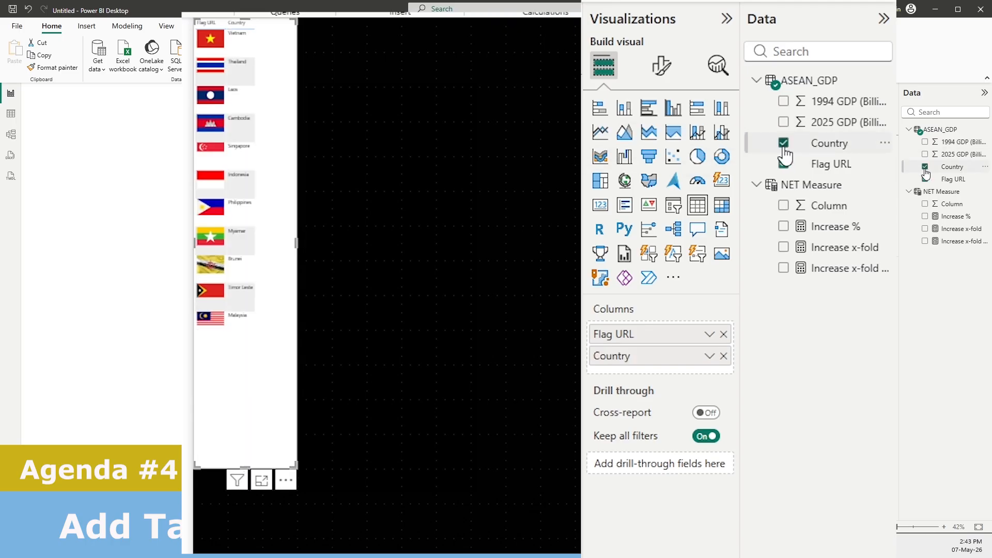
pyautogui.click(786, 101)
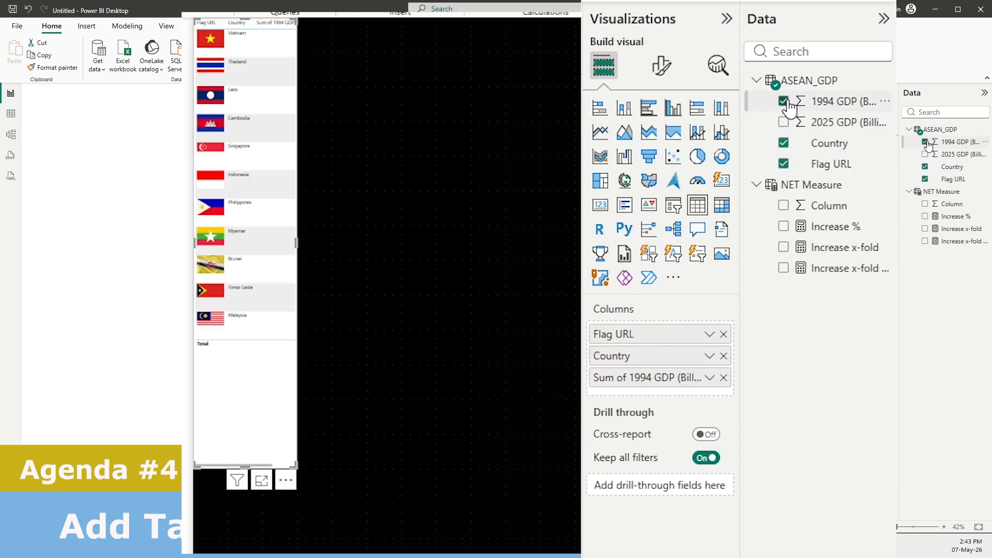
pyautogui.click(784, 123)
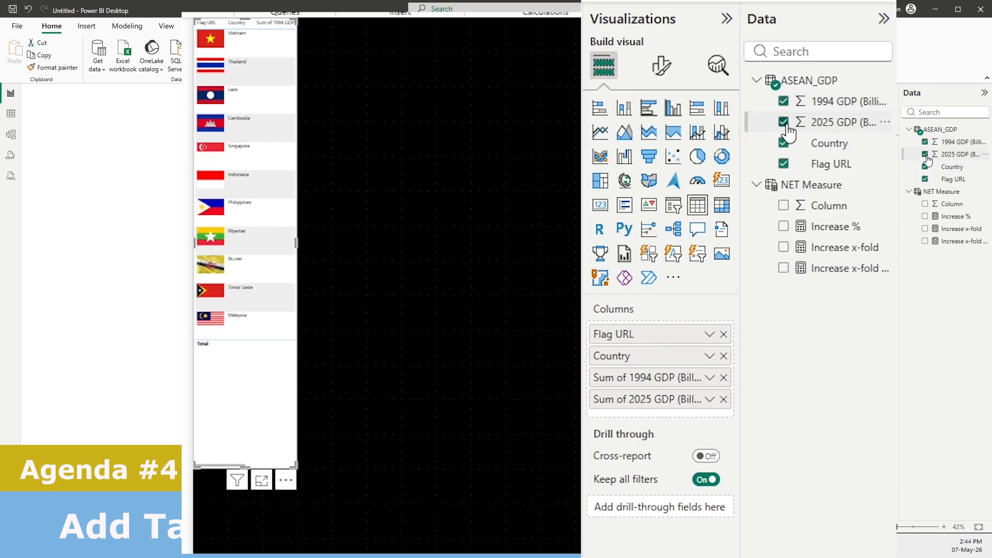
pyautogui.click(784, 228)
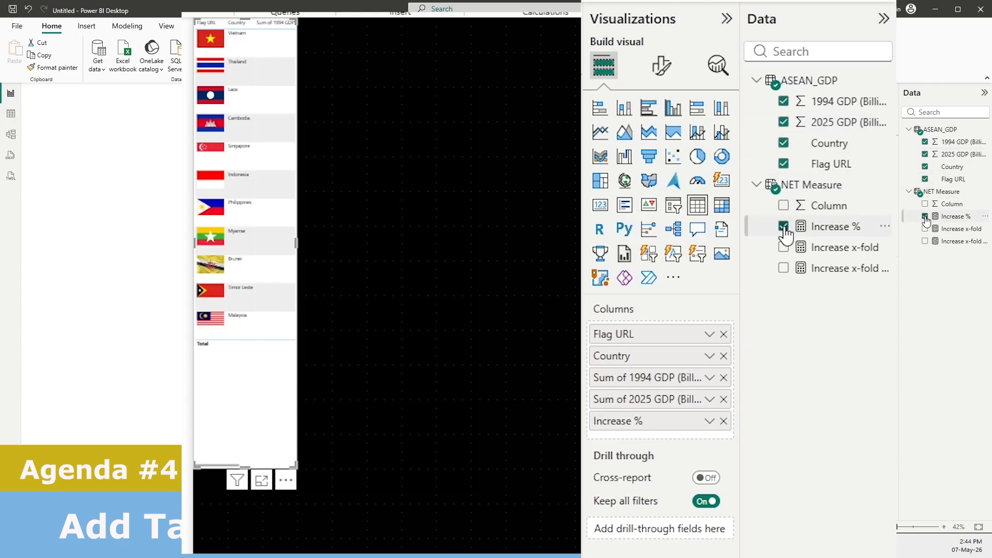
pyautogui.click(784, 268)
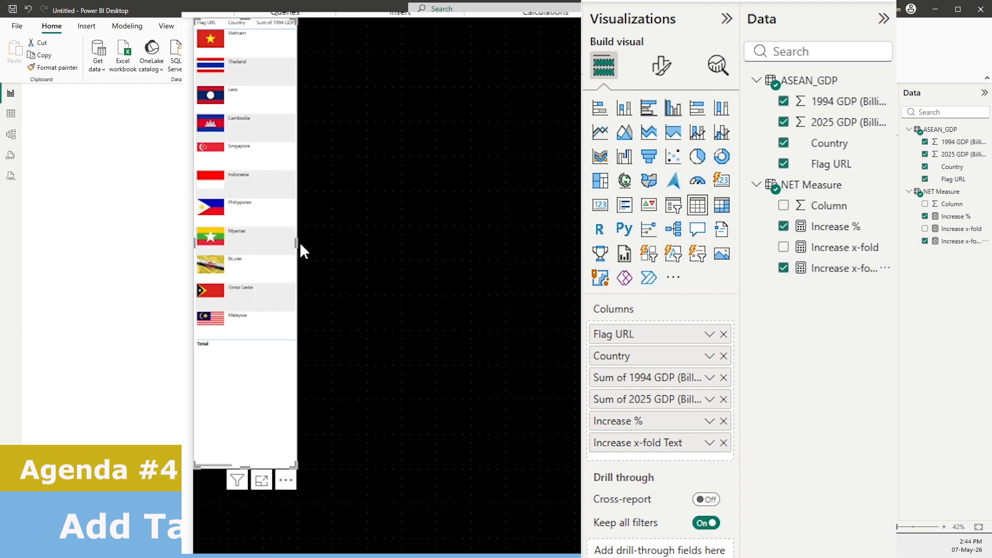
# Step: Widen the table to almost the full page width and move it down, leaving free space above it
pyautogui.moveTo(299, 242); pyautogui.dragTo(566, 250)
pyautogui.moveTo(515, 307); pyautogui.dragTo(521, 385)
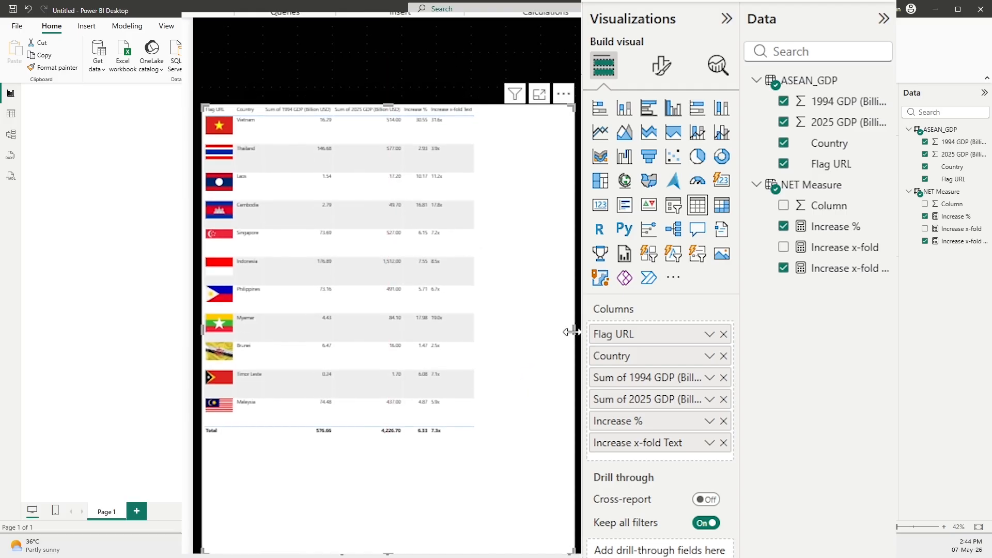
pyautogui.moveTo(572, 332); pyautogui.dragTo(581, 333)
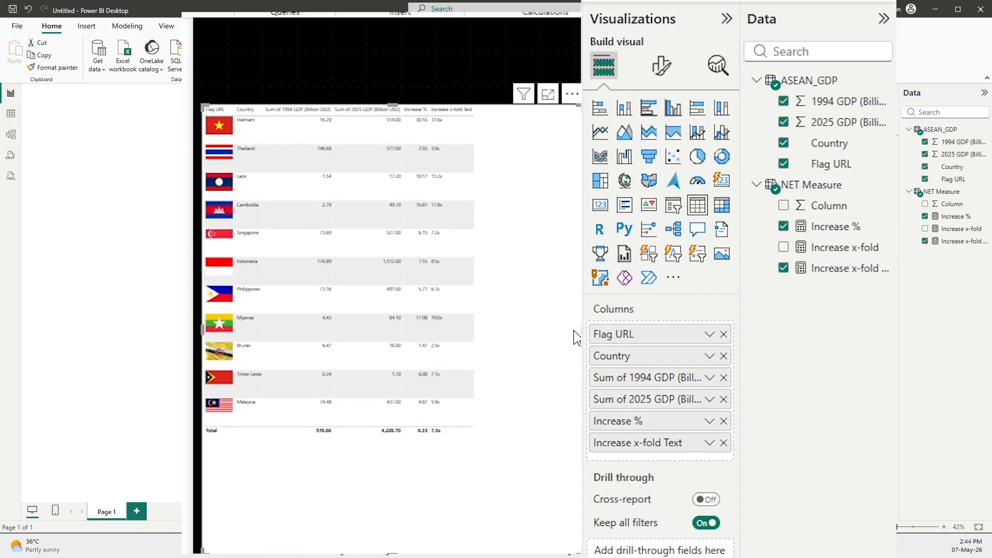
pyautogui.moveTo(577, 328); pyautogui.dragTo(572, 330)
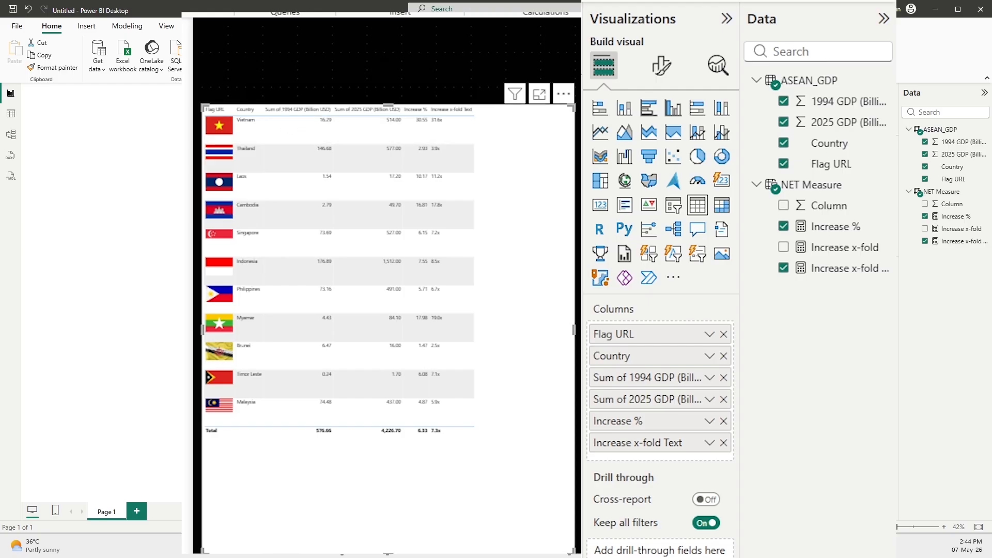
# Step: Rename the table's Sum of 1994 GDP column for this visual as 1994 GDP (Billion USD)
pyautogui.click(709, 378)
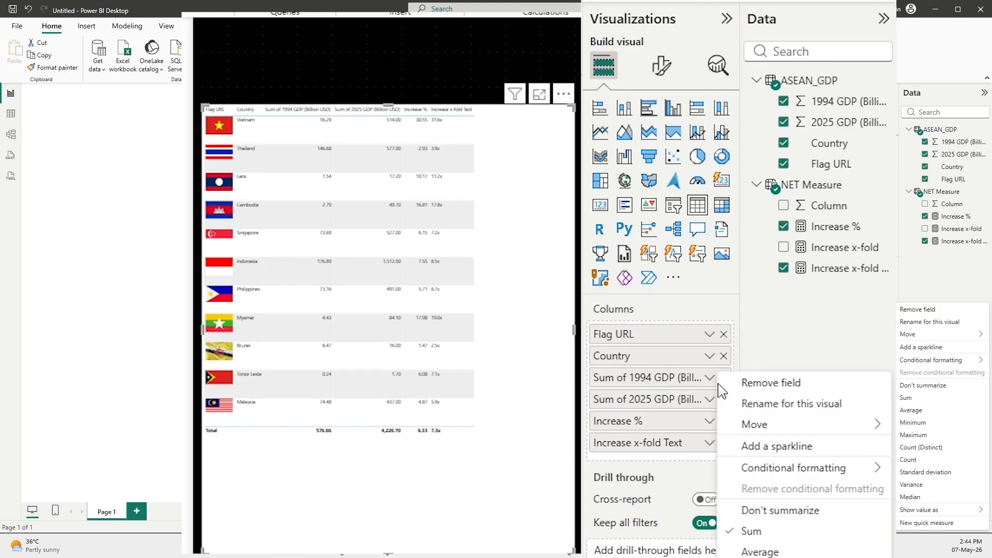
pyautogui.click(745, 404)
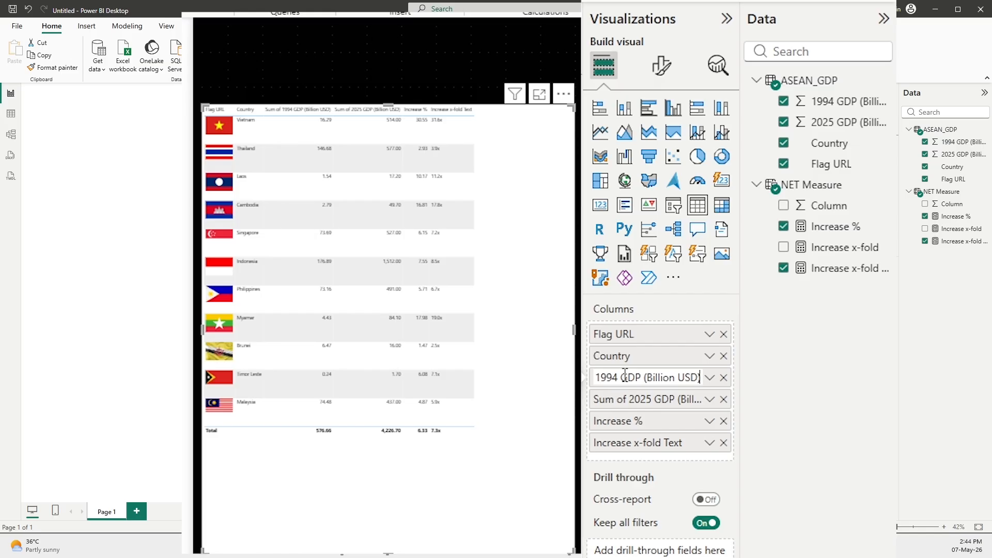
pyautogui.press('Left')
pyautogui.press('Left')
pyautogui.press('Left')
pyautogui.press('Left')
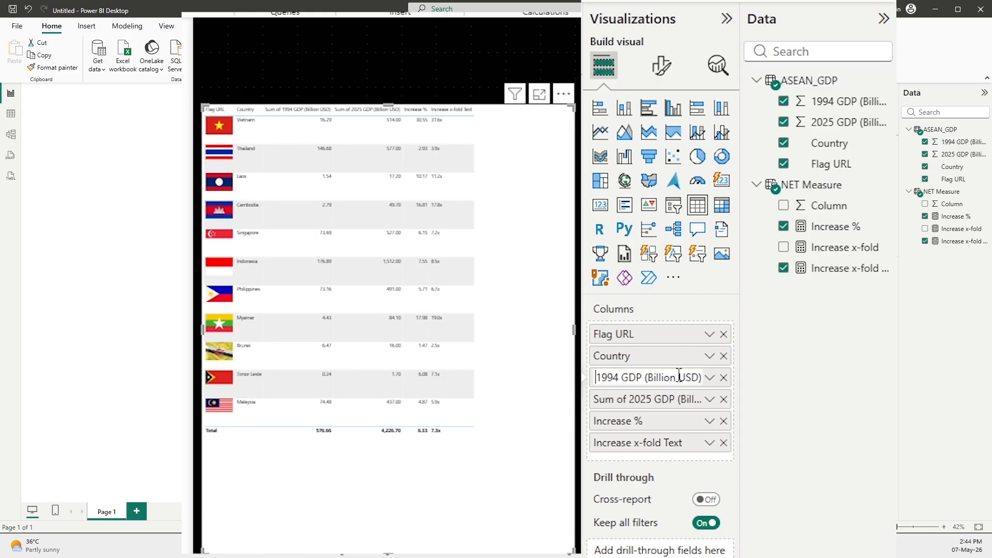
pyautogui.press('Left')
pyautogui.press('Left')
pyautogui.press('Left')
pyautogui.press('Left')
pyautogui.press('Left')
pyautogui.press('Left')
pyautogui.press('Left')
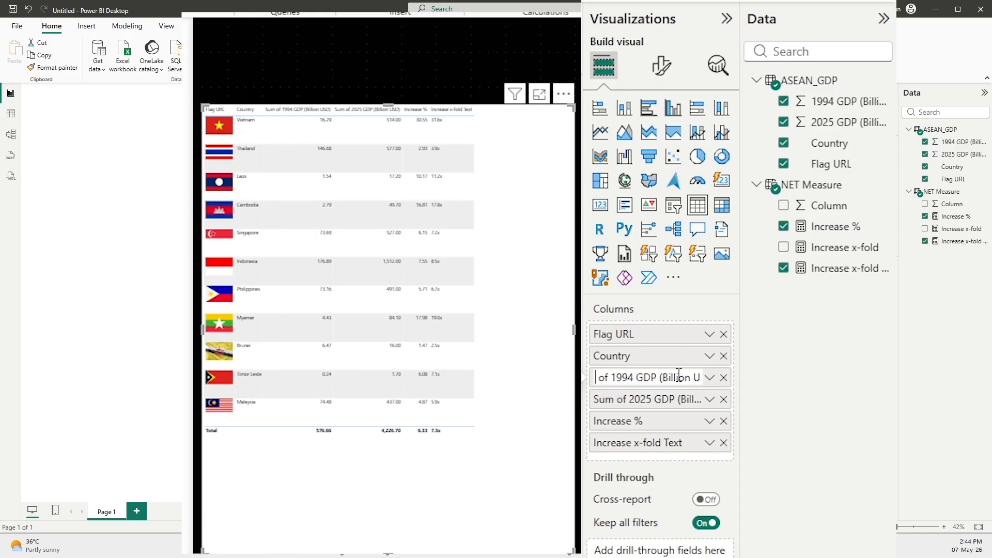
pyautogui.hotkey('shift', 'Right')
pyautogui.hotkey('shift', 'Right')
pyautogui.hotkey('shift', 'Right')
pyautogui.hotkey('shift', 'Right')
pyautogui.hotkey('shift', 'Right')
pyautogui.hotkey('shift', 'Right')
pyautogui.hotkey('shift', 'Right')
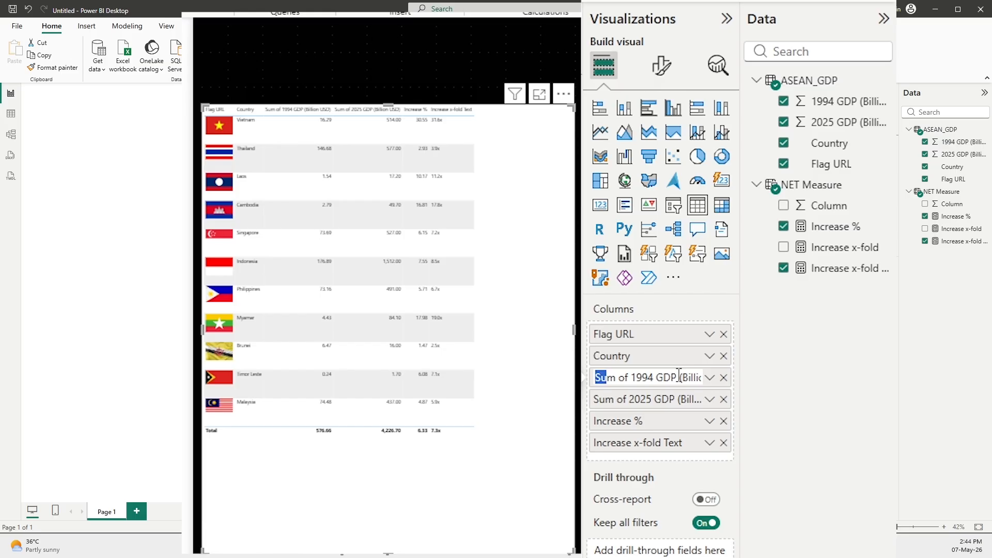
pyautogui.press('BackSpace')
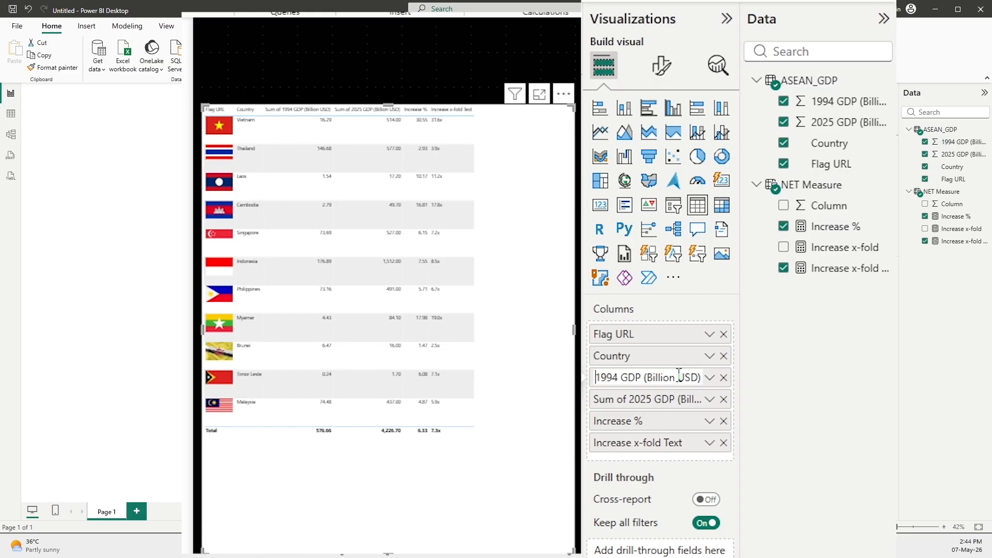
pyautogui.press('Return')
# Step: Rename the table's Sum of 2025 GDP column for this visual as 2025 GDP (Billion USD)
pyautogui.click(710, 400)
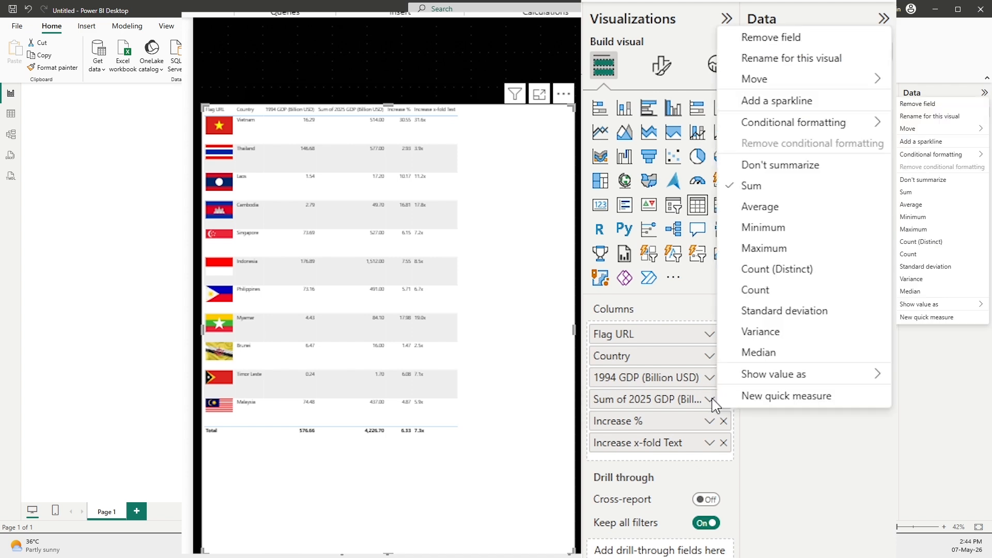
pyautogui.click(786, 65)
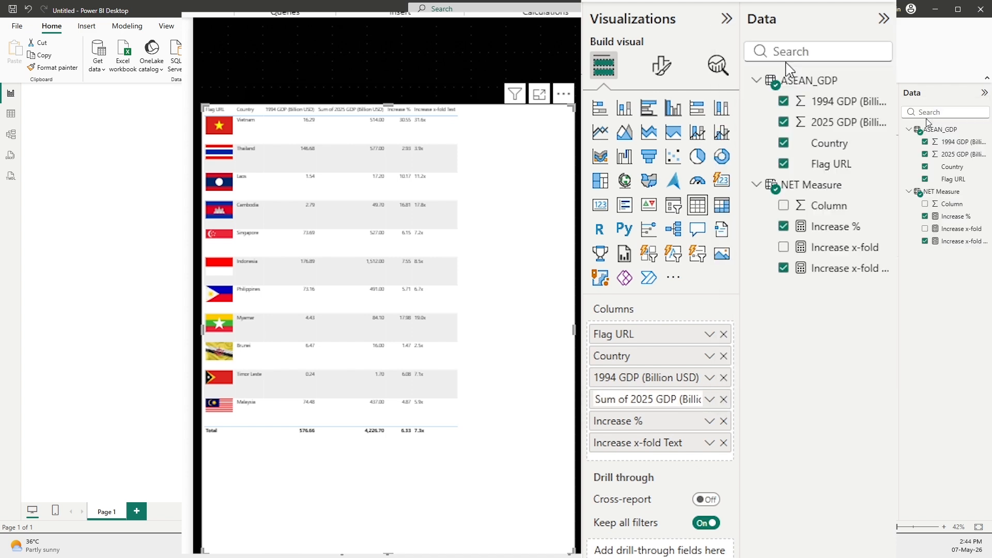
pyautogui.click(619, 403)
pyautogui.press('Left')
pyautogui.press('Left')
pyautogui.press('Left')
pyautogui.press('Left')
pyautogui.press('Left')
pyautogui.press('Left')
pyautogui.press('Right')
pyautogui.press('Right')
pyautogui.press('Right')
pyautogui.press('Right')
pyautogui.press('BackSpace')
pyautogui.press('BackSpace')
pyautogui.press('BackSpace')
pyautogui.press('BackSpace')
pyautogui.press('BackSpace')
pyautogui.press('BackSpace')
pyautogui.press('BackSpace')
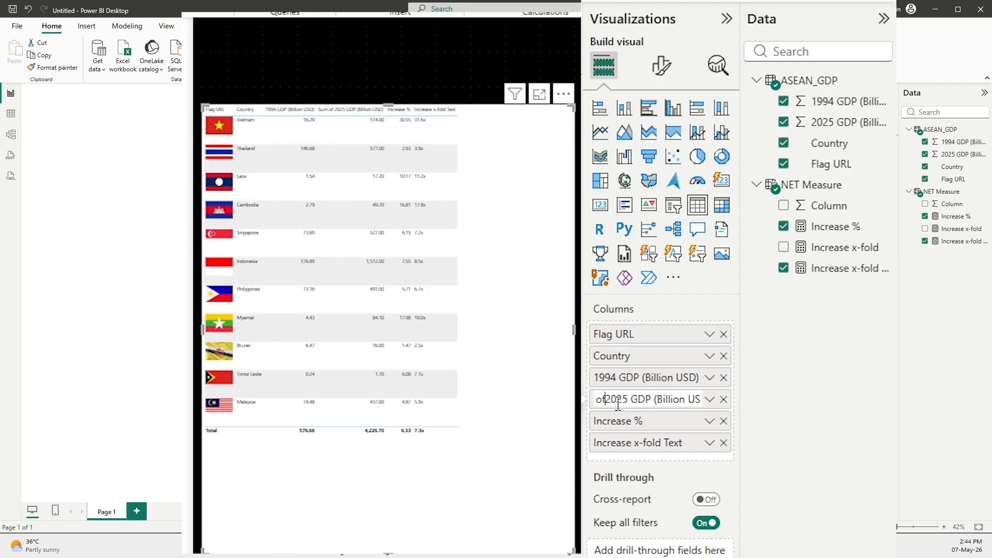
pyautogui.press('Return')
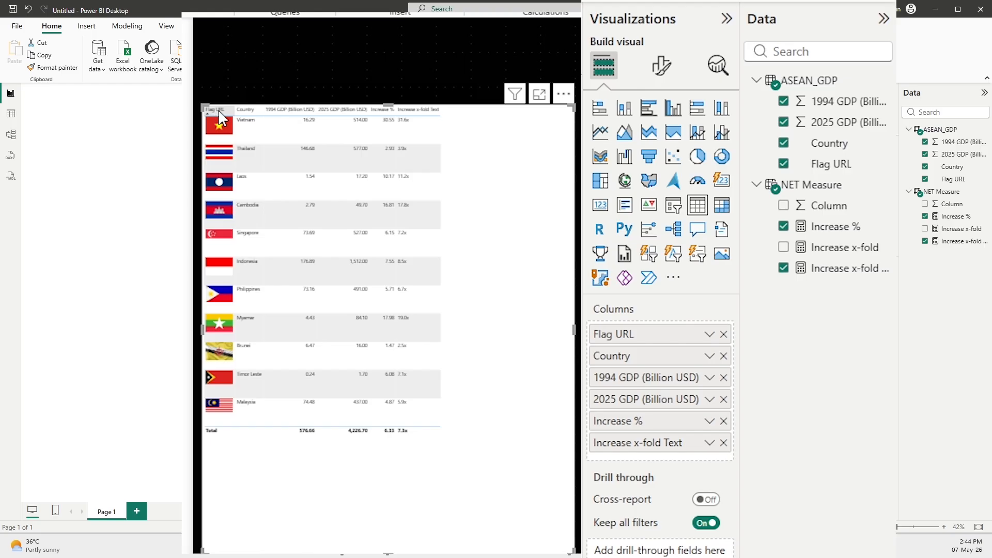
# Step: Rename the table's Flag URL column for this visual to a blank name
pyautogui.click(710, 335)
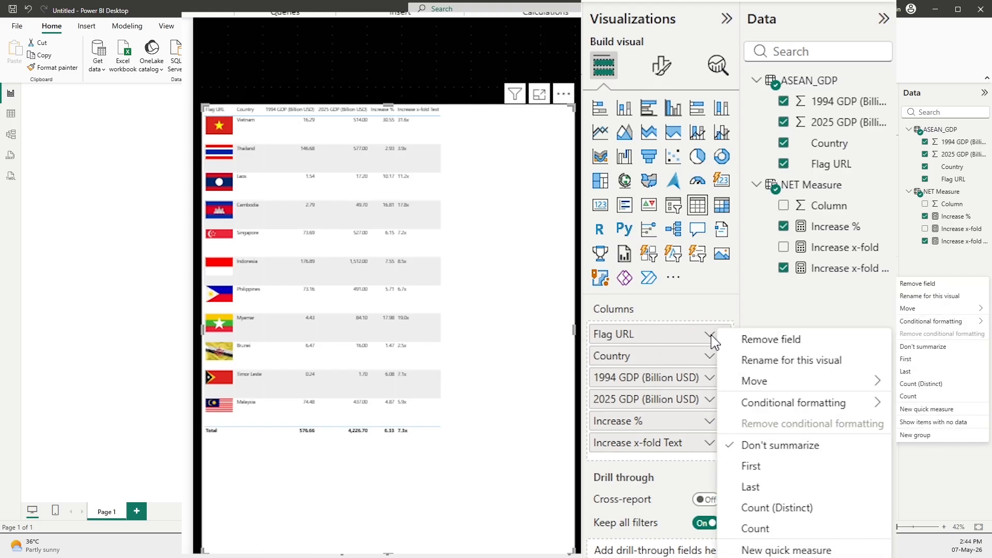
pyautogui.click(758, 359)
pyautogui.press('BackSpace')
pyautogui.press('BackSpace')
pyautogui.press('BackSpace')
pyautogui.press('BackSpace')
pyautogui.press('BackSpace')
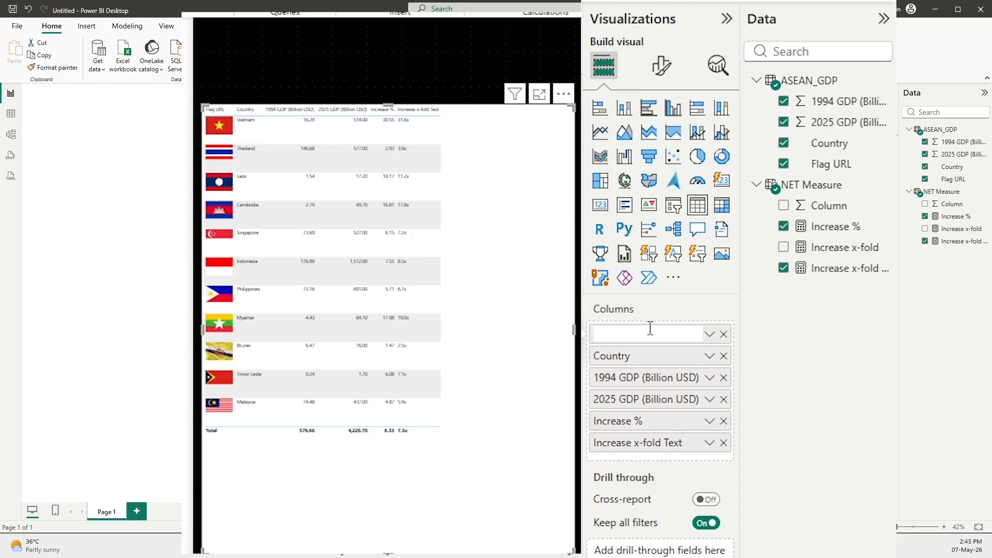
pyautogui.press('Return')
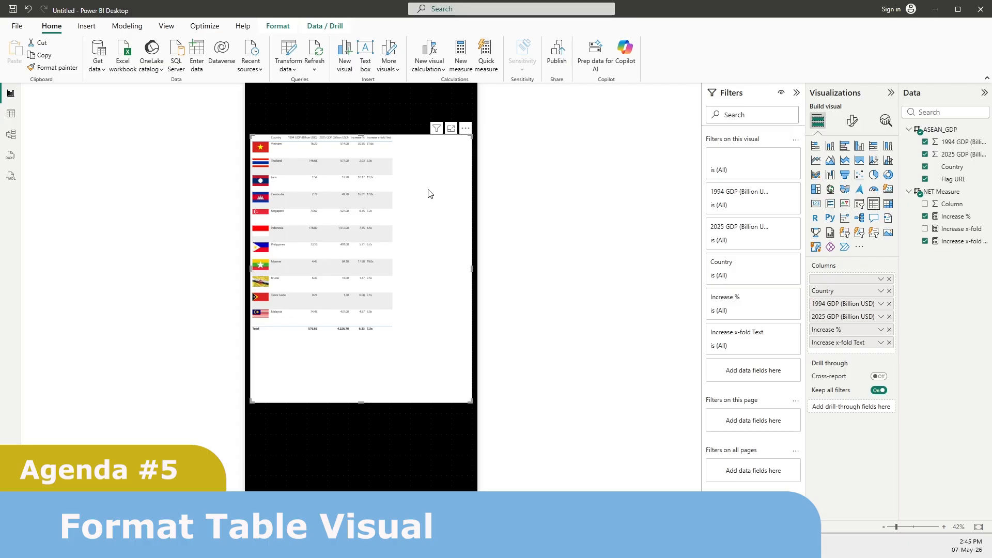
# Step: Collapse the Filters pane and turn off the table visual's background effect
pyautogui.click(797, 93)
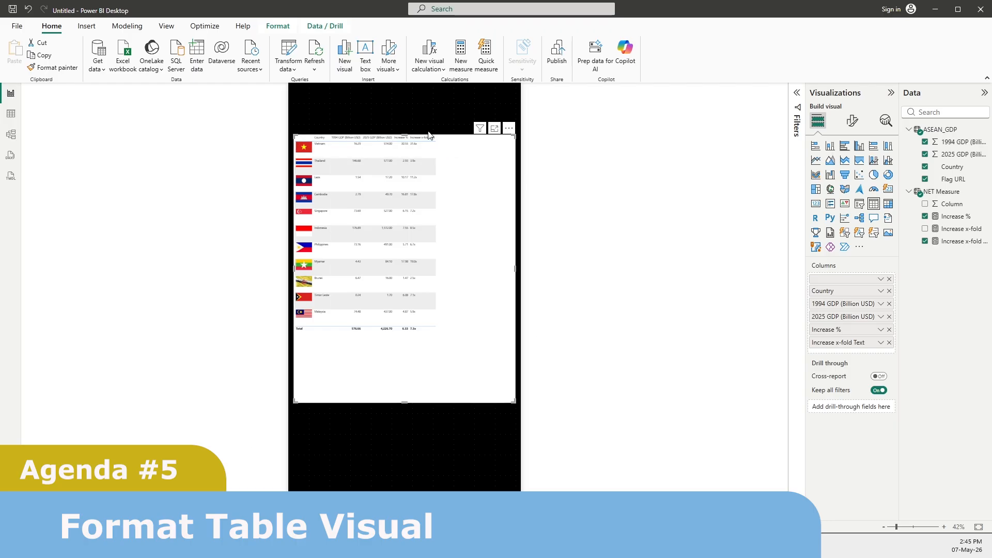
pyautogui.click(852, 122)
pyautogui.click(851, 167)
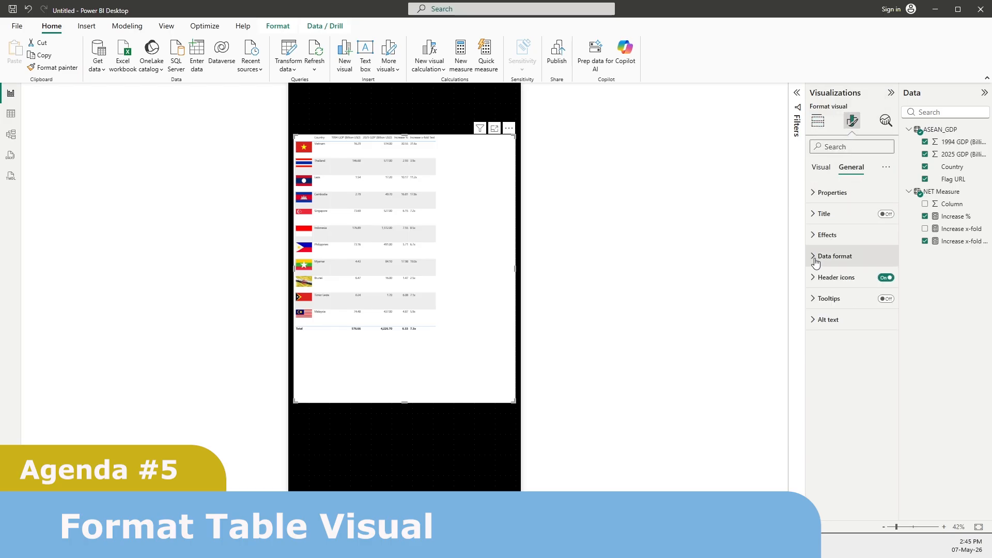
pyautogui.click(813, 236)
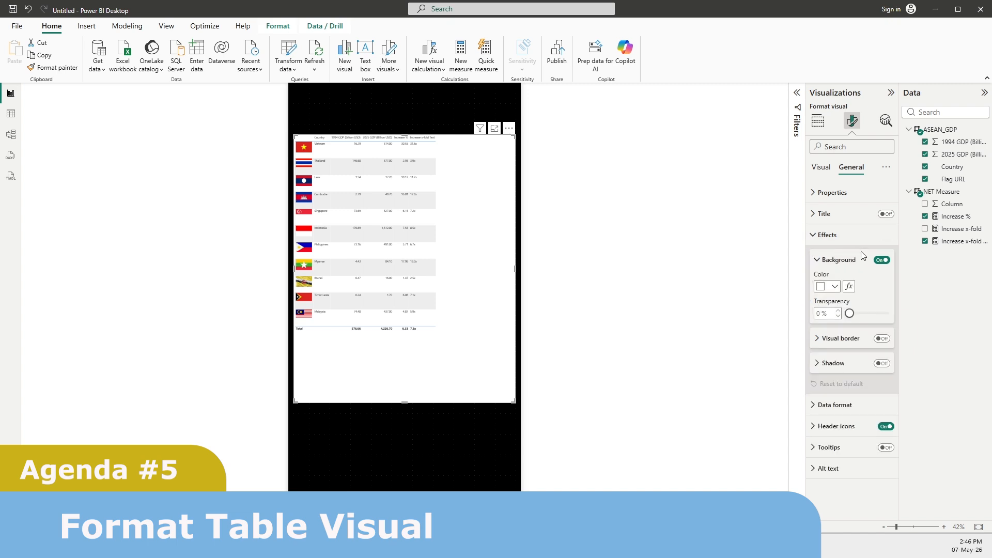
pyautogui.click(884, 261)
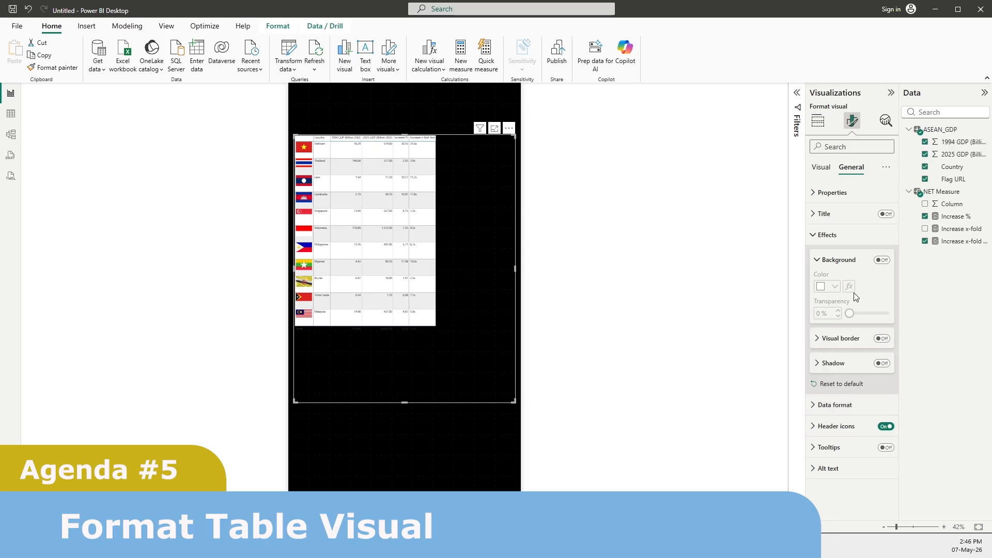
pyautogui.click(816, 260)
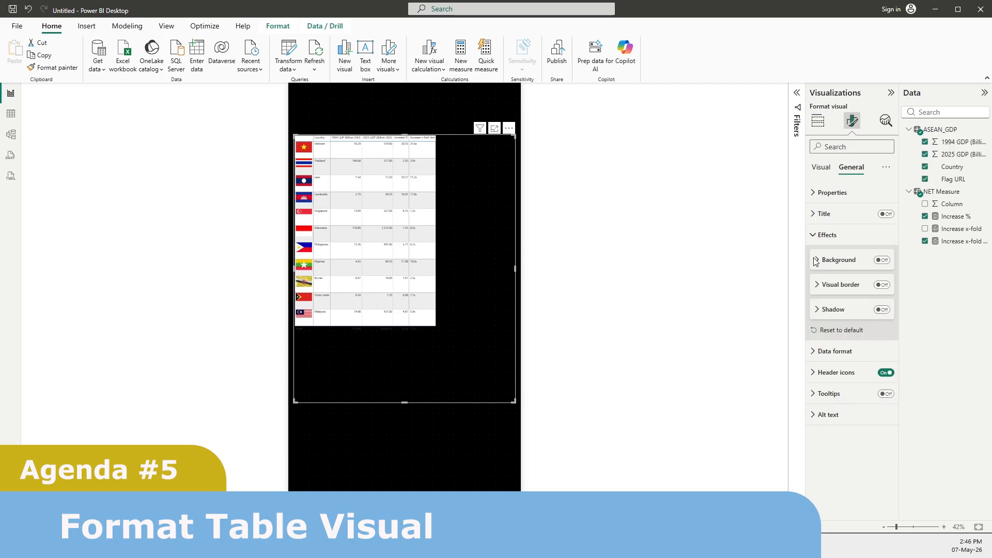
# Step: Set the data format of the table's 1994 GDP (Billion USD) column to Decimal number
pyautogui.click(816, 357)
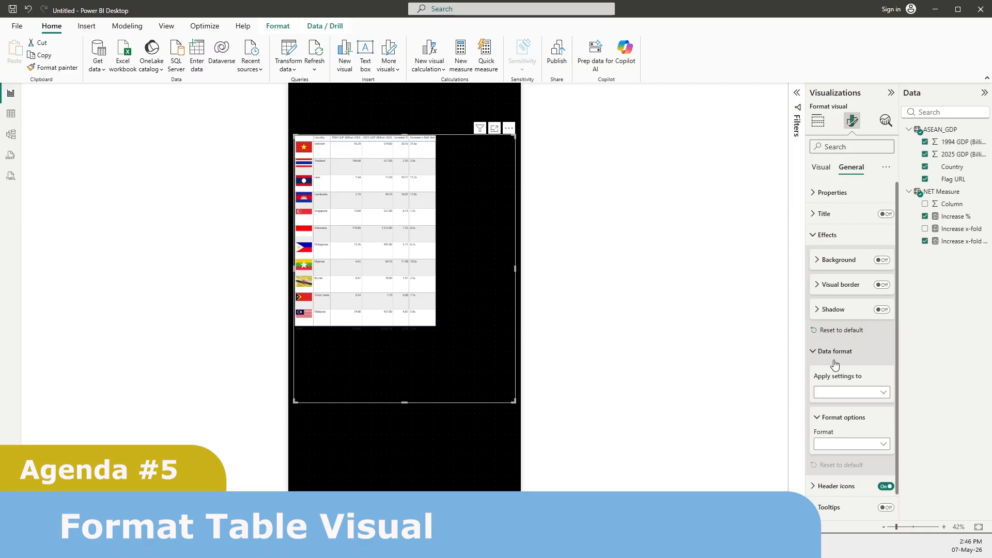
pyautogui.click(837, 399)
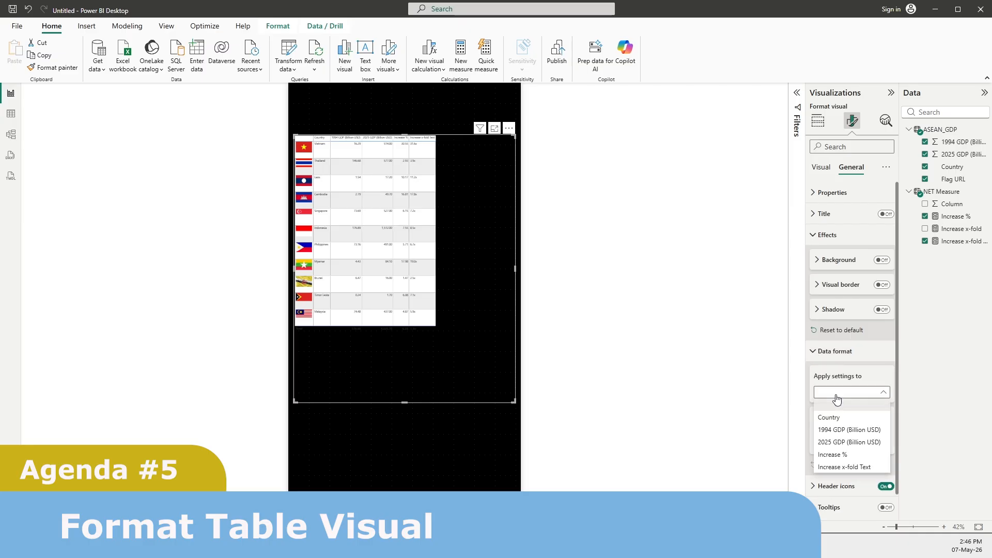
pyautogui.click(843, 430)
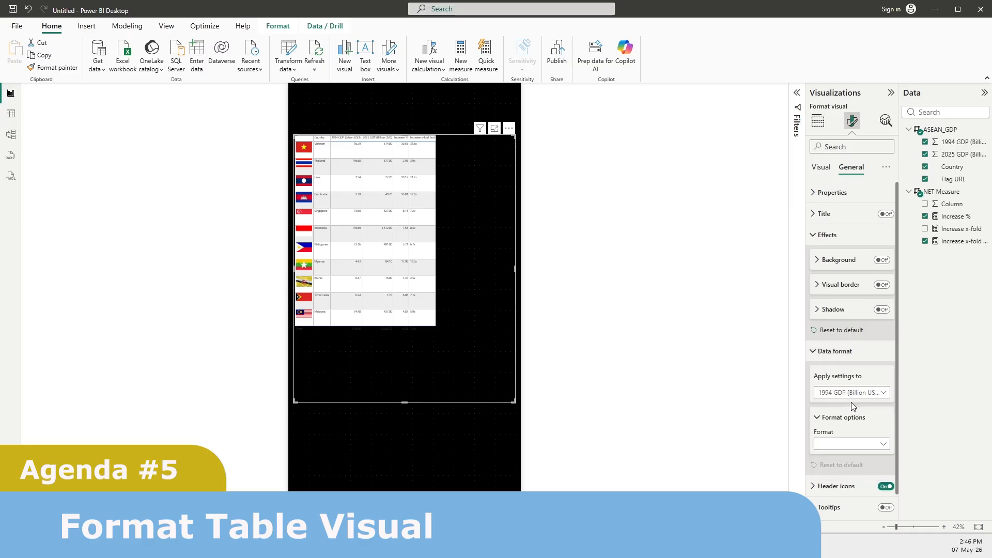
pyautogui.click(838, 445)
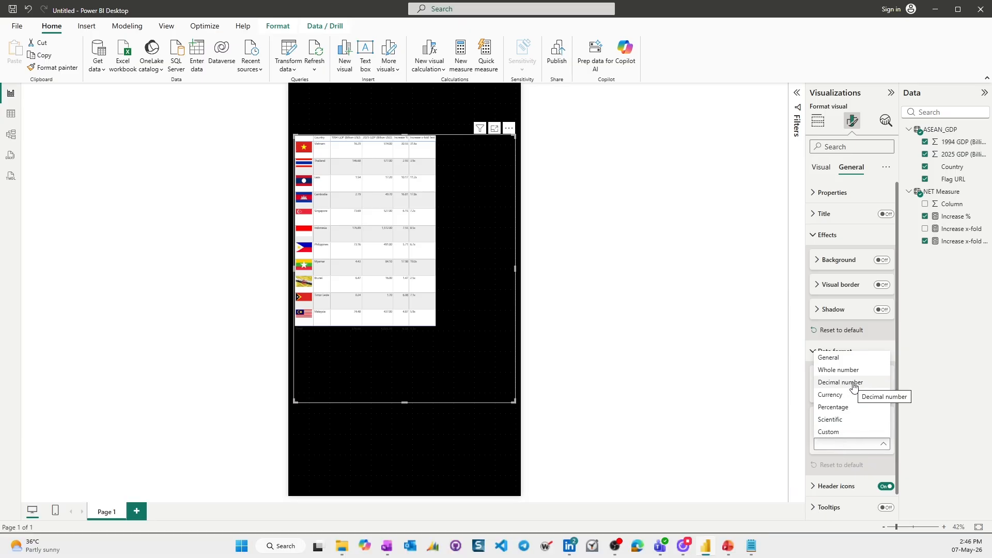
pyautogui.click(853, 384)
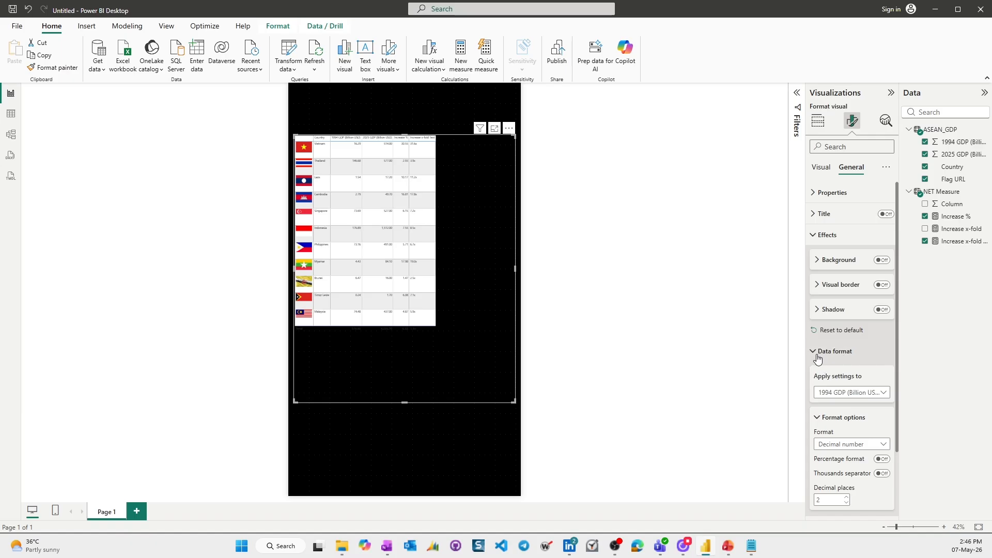
# Step: Set the data format of the table's 2025 GDP (Billion USD) column to Decimal number
pyautogui.click(837, 394)
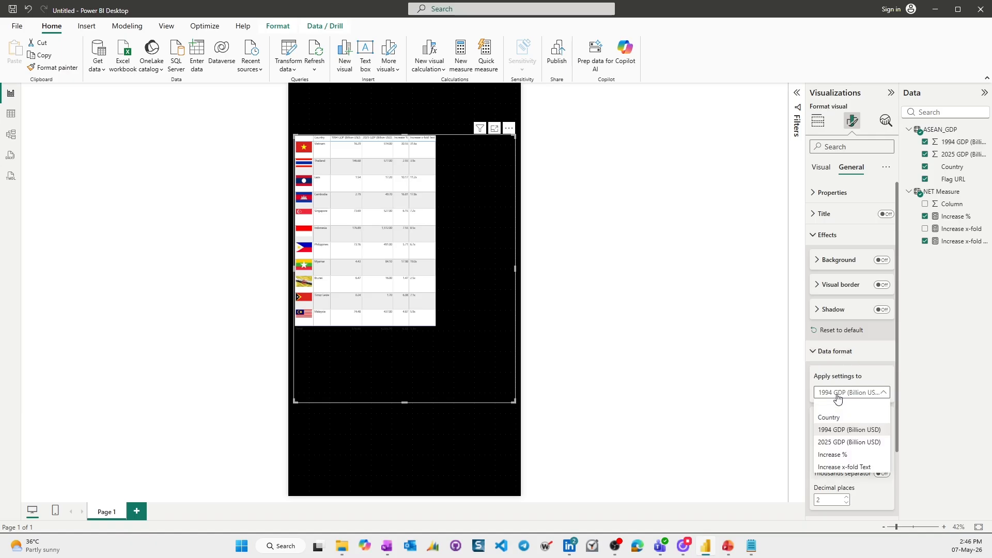
pyautogui.click(833, 443)
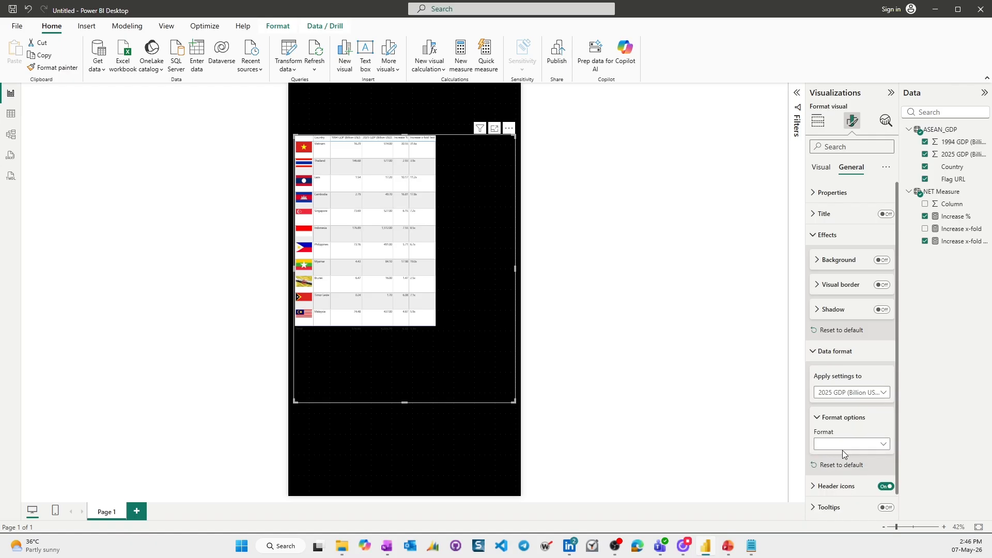
pyautogui.click(843, 446)
pyautogui.click(834, 382)
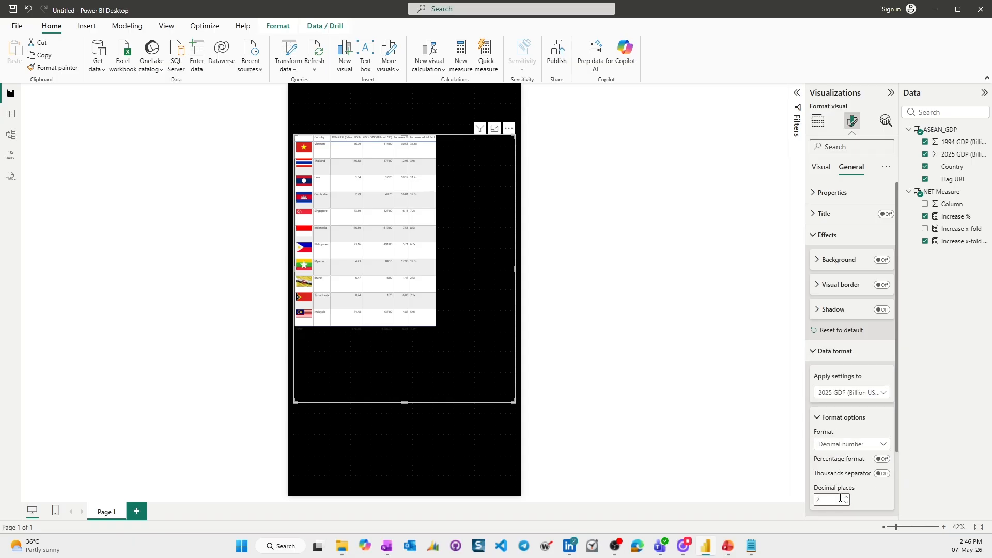
# Step: Set the data format of the table's Increase % column to Percentage
pyautogui.click(849, 394)
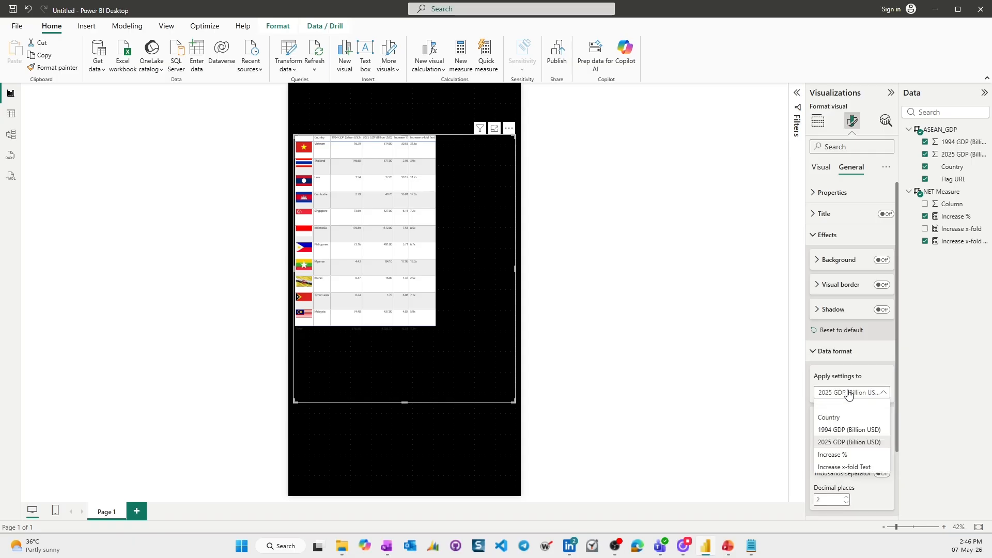
pyautogui.click(834, 455)
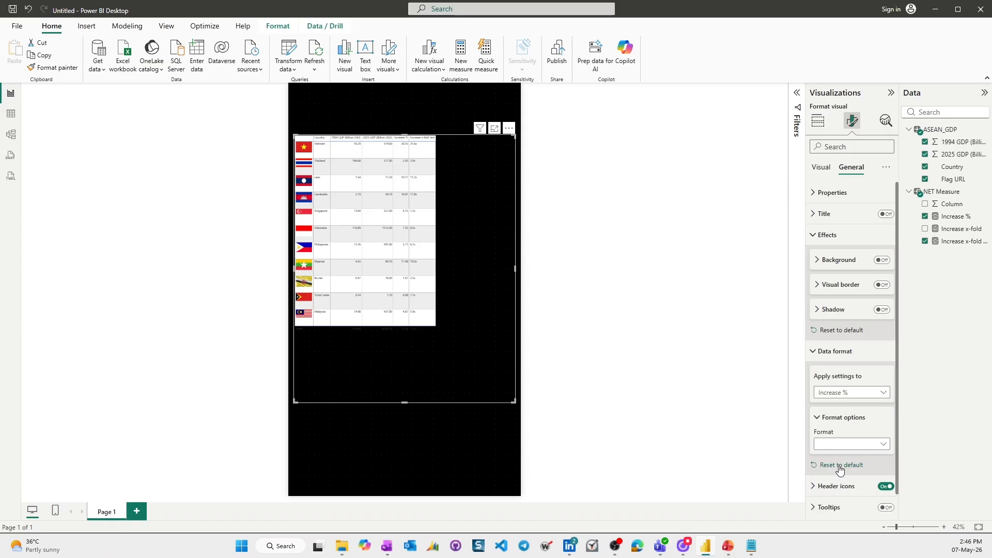
pyautogui.click(847, 444)
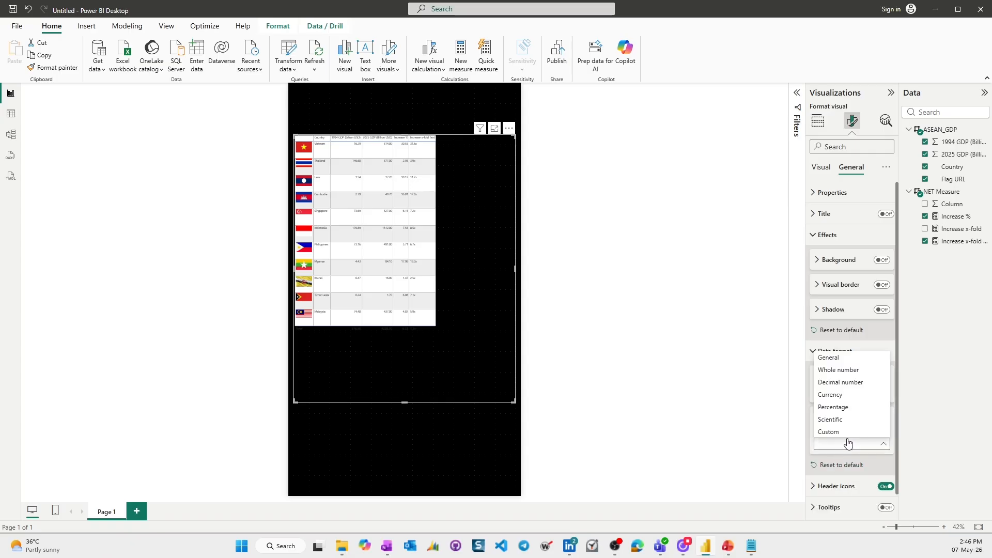
pyautogui.click(842, 408)
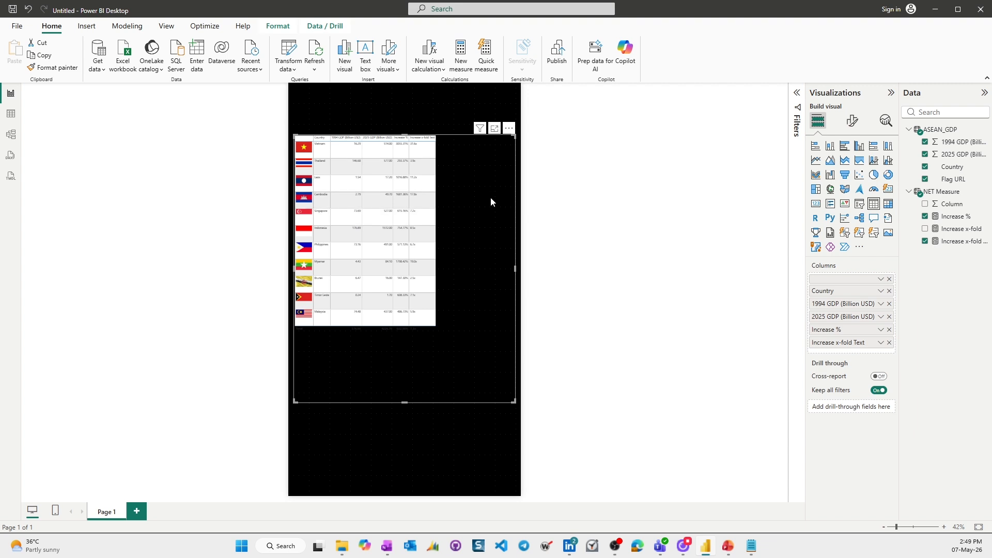
# Step: Apply the None style preset to the table visual
pyautogui.click(852, 121)
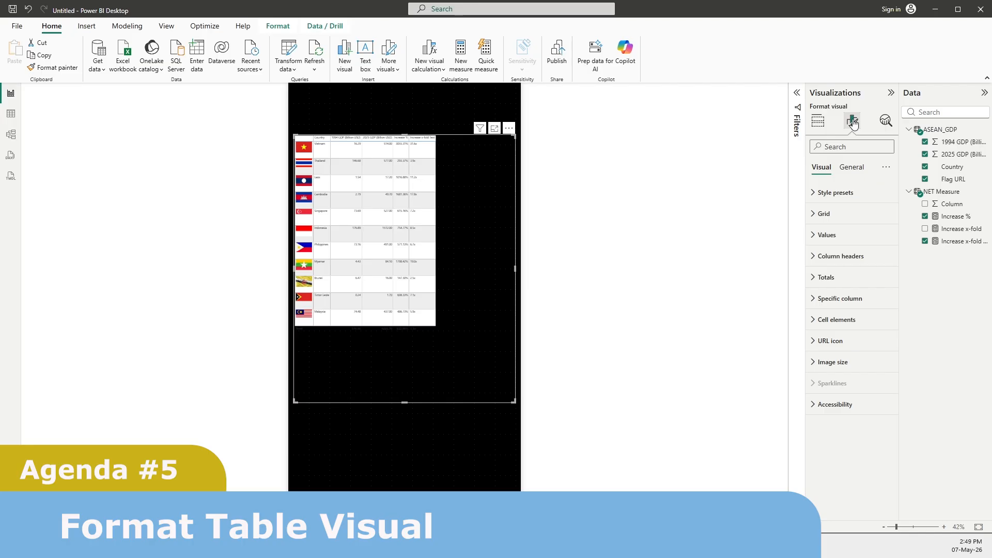
pyautogui.click(814, 196)
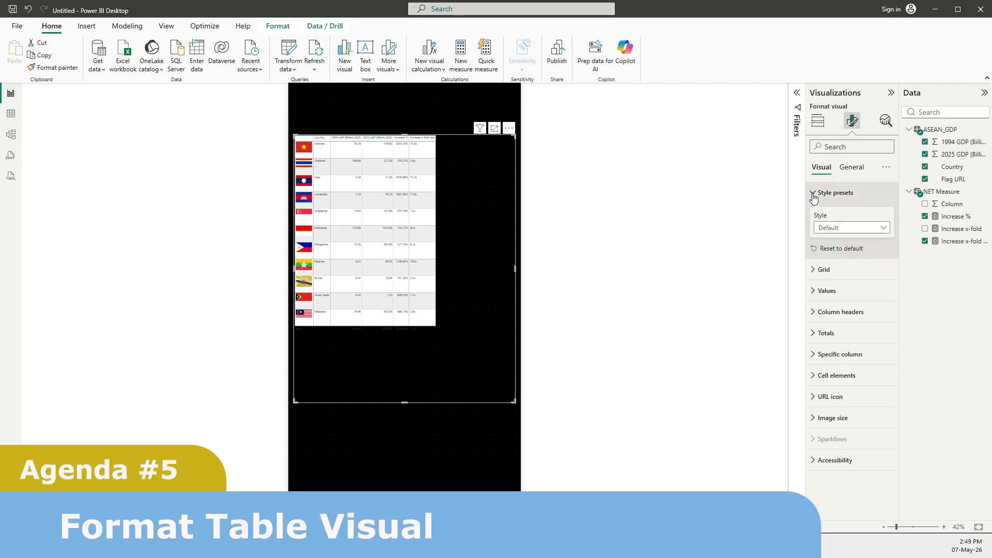
pyautogui.click(831, 230)
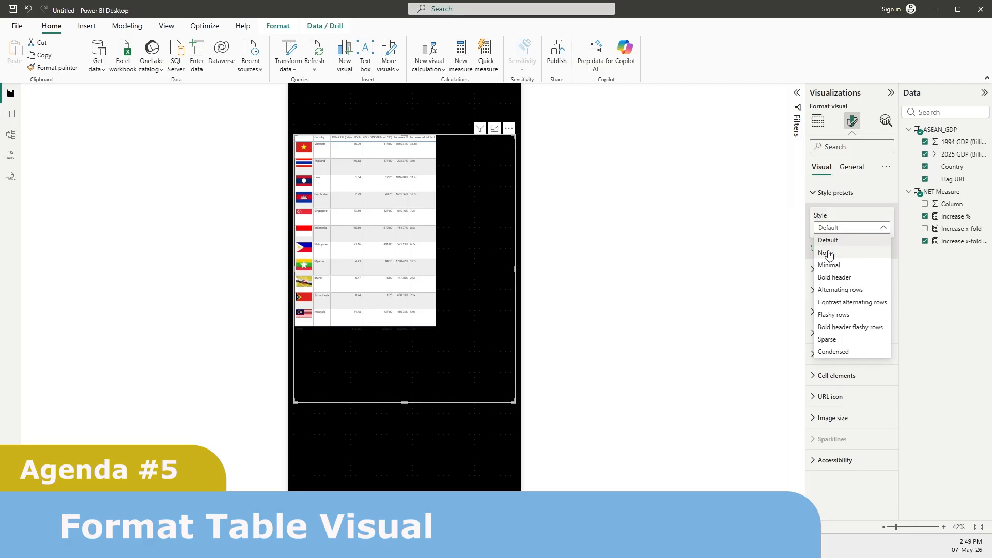
pyautogui.click(828, 254)
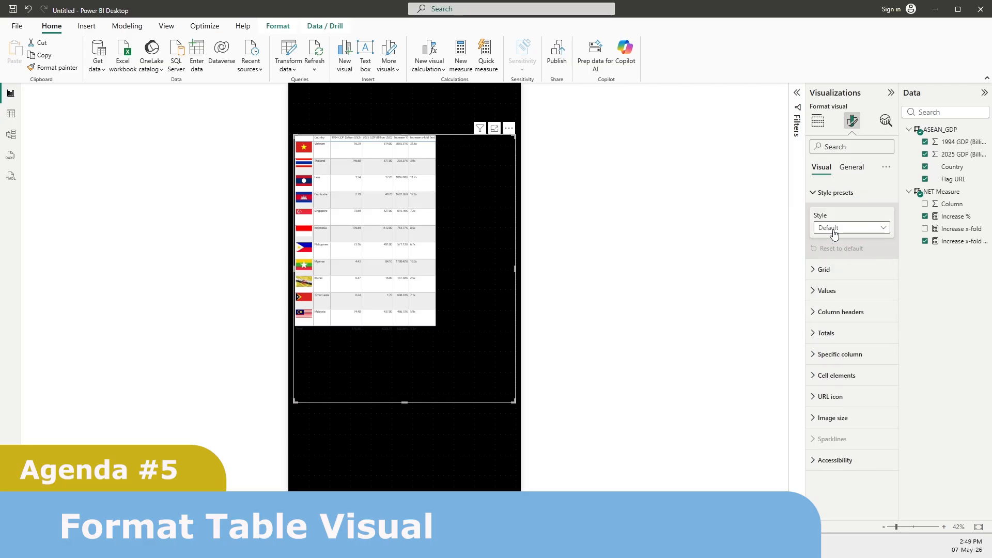
pyautogui.click(832, 234)
pyautogui.click(830, 250)
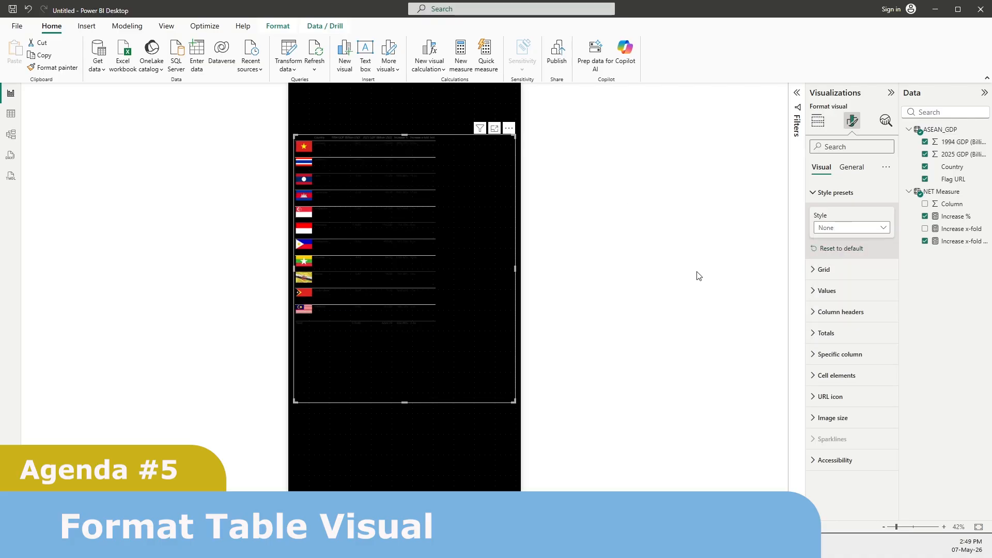
# Step: Set the font size of the table's values to 22
pyautogui.click(815, 293)
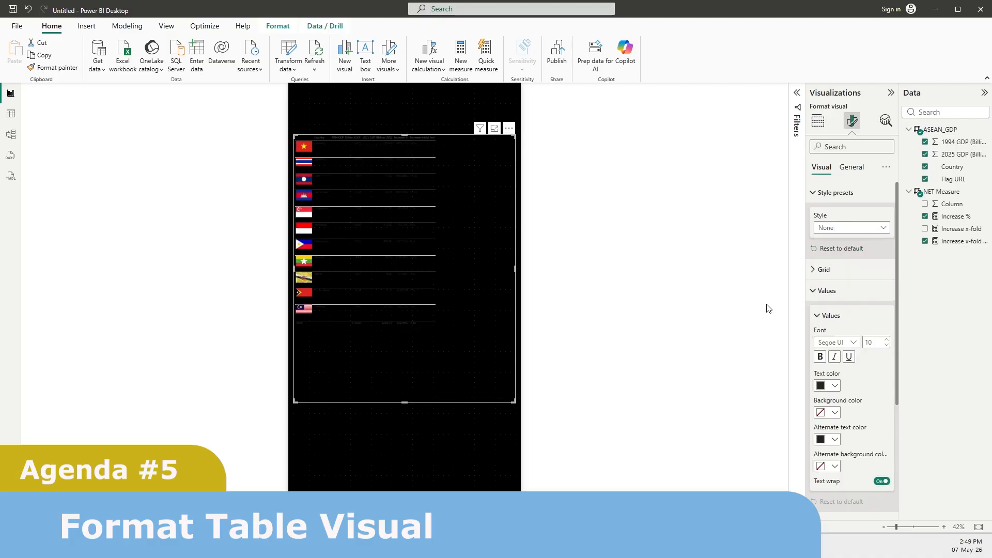
pyautogui.doubleClick(879, 342)
pyautogui.write('22')
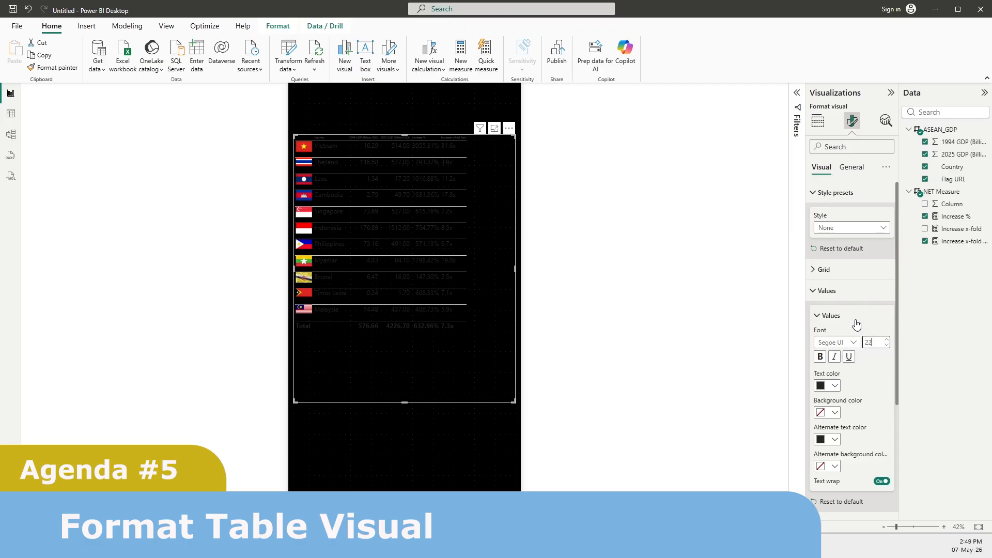
pyautogui.click(817, 317)
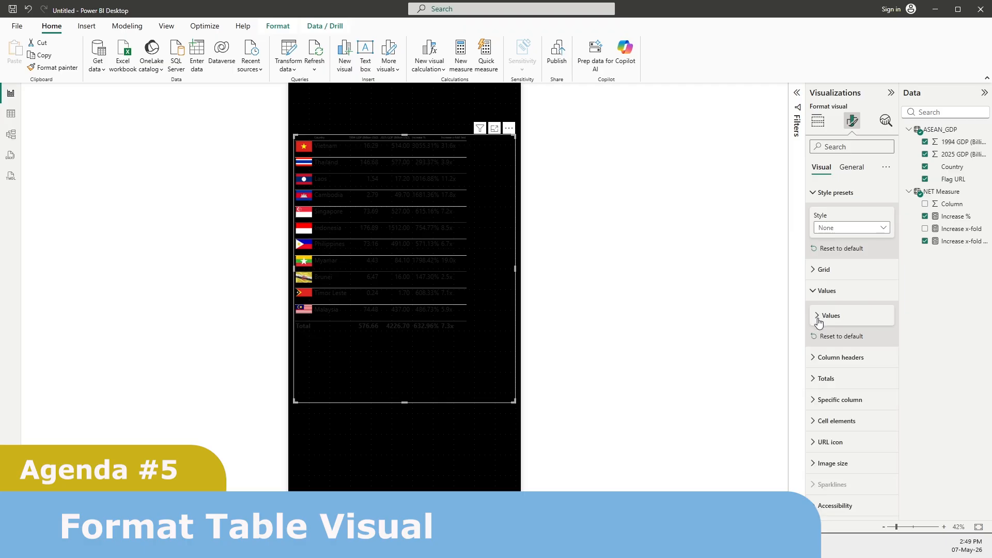
# Step: Give the Country column's values a bright blue theme background color using the specific column formatting
pyautogui.click(819, 400)
pyautogui.scroll(-1, 872, 391)
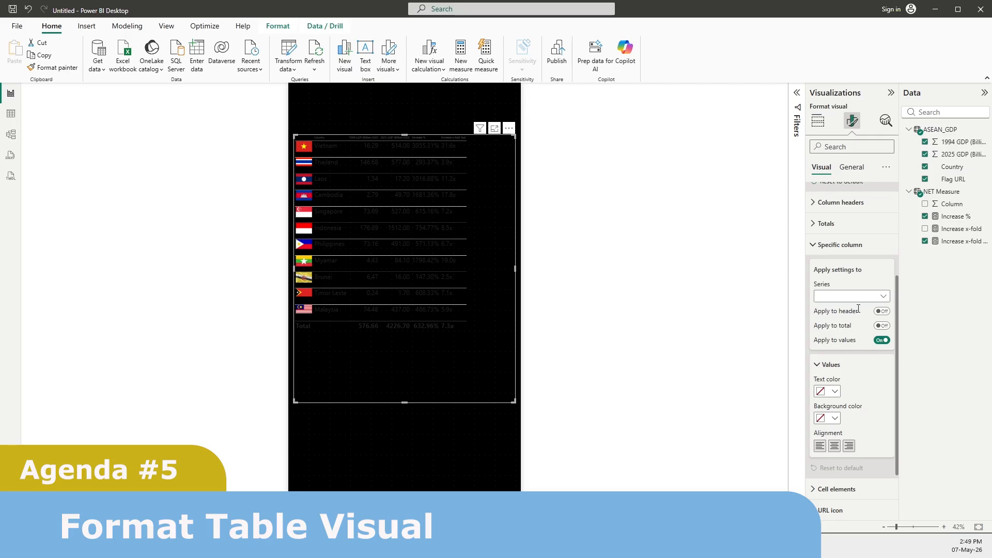
pyautogui.click(855, 298)
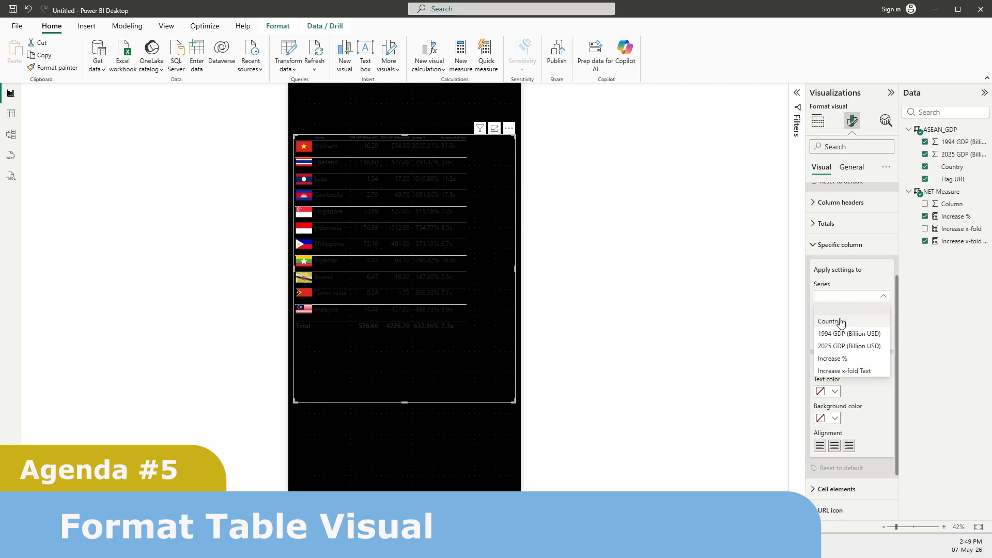
pyautogui.click(847, 323)
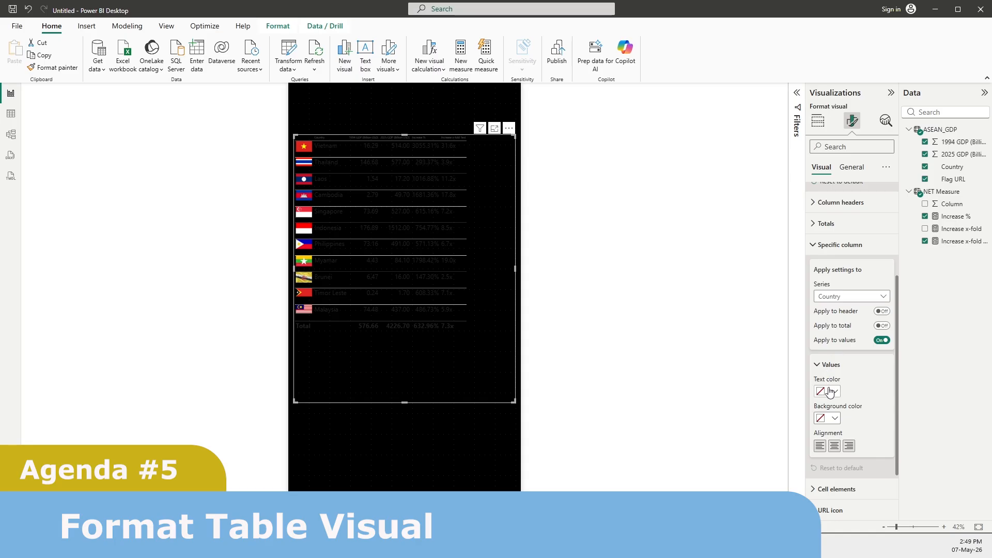
pyautogui.click(835, 419)
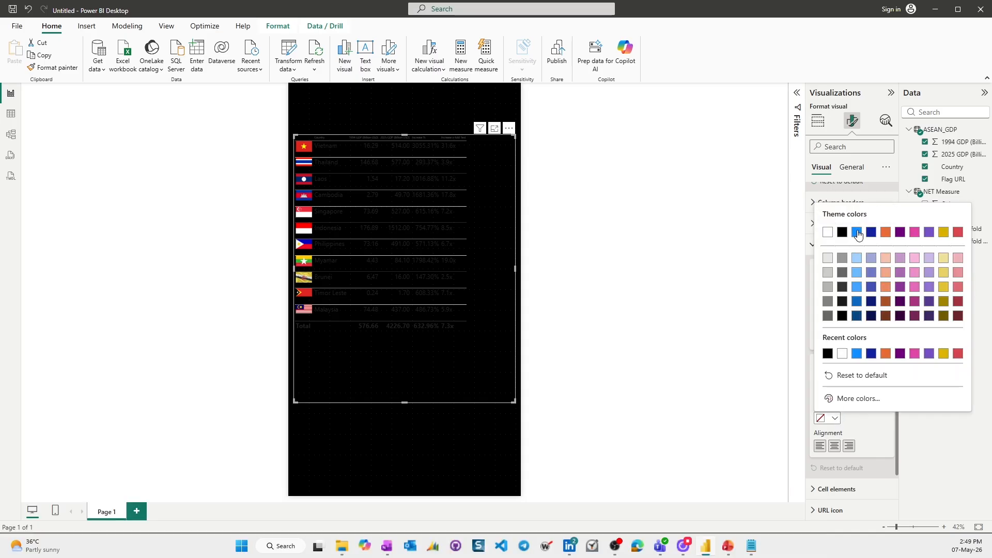
pyautogui.click(857, 232)
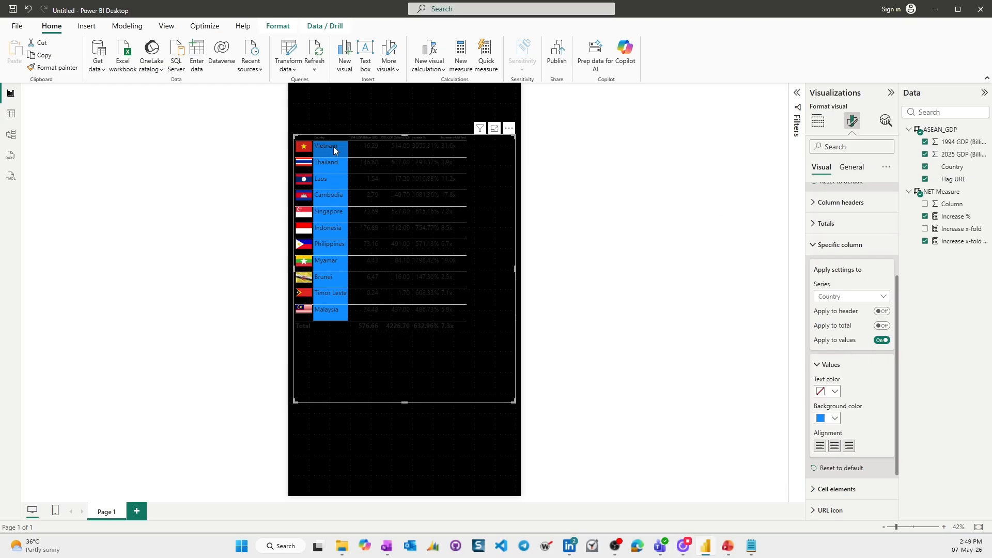
# Step: Set the background color of the 1994 GDP (Billion USD) column's values to #f0e199 (Theme color 7, 60% lighter)
pyautogui.click(843, 300)
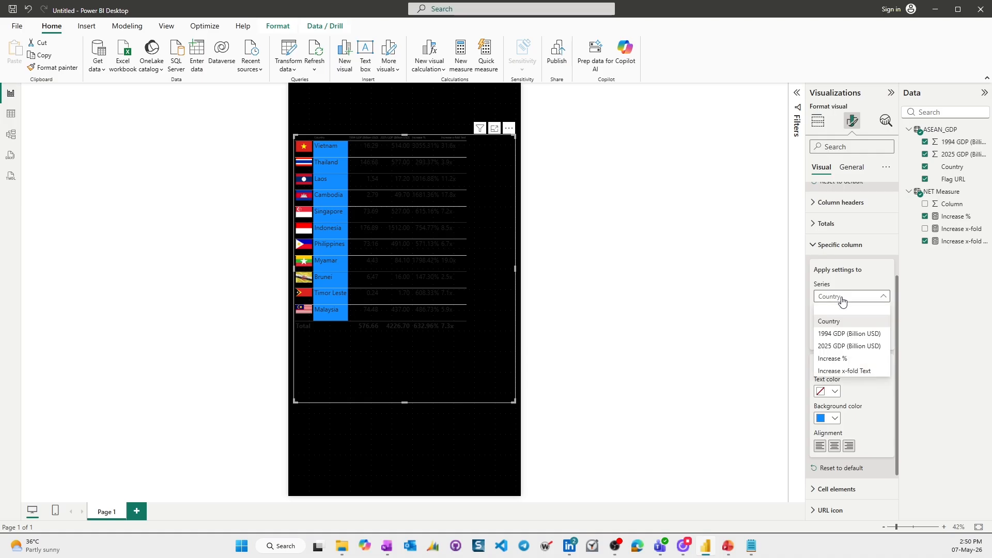
pyautogui.click(847, 334)
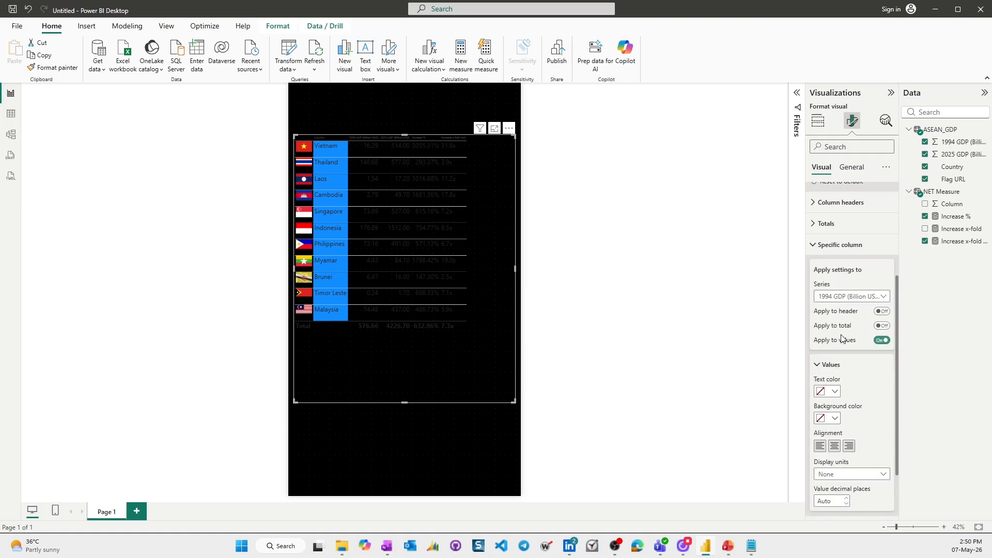
pyautogui.click(835, 419)
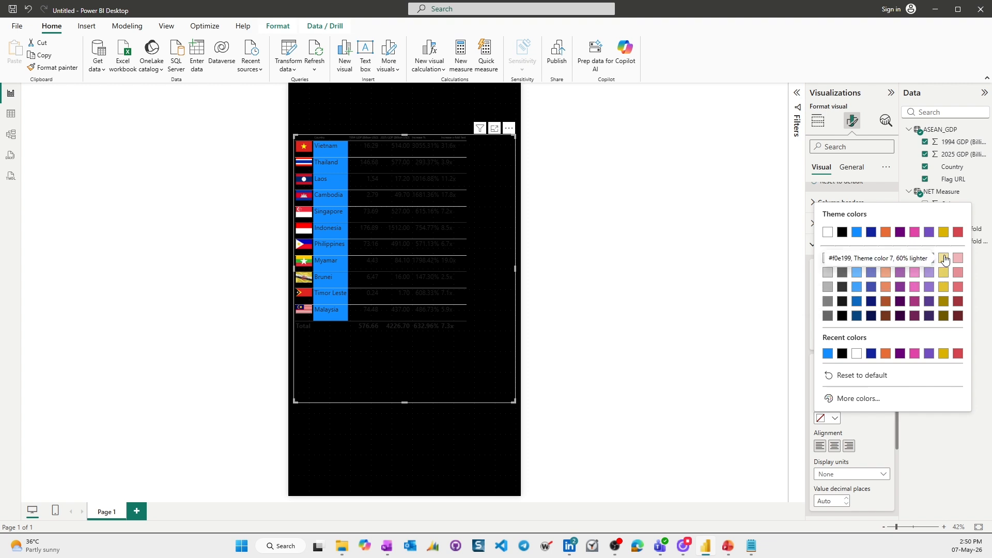
pyautogui.click(945, 258)
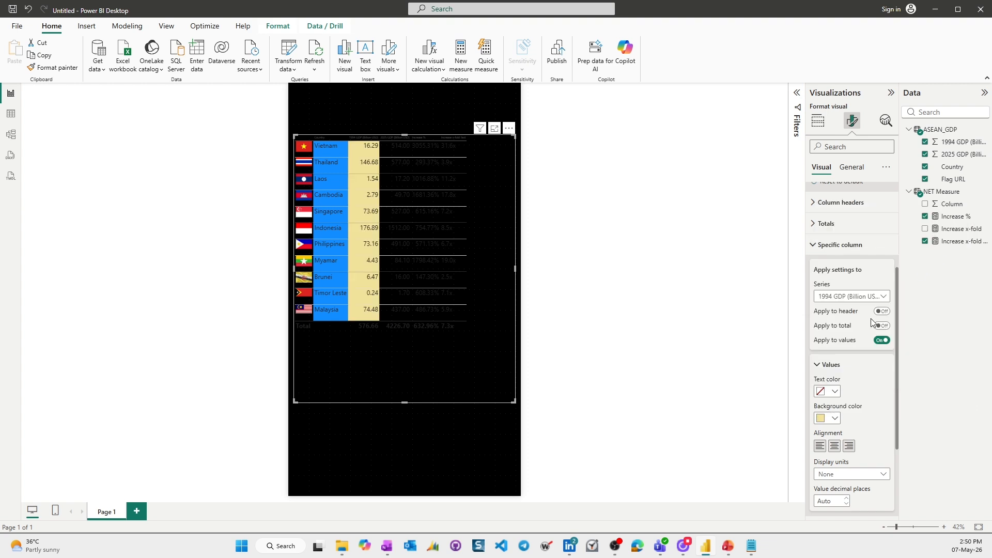
# Step: Set the background color of the 2025 GDP (Billion USD) column's values to the dark yellow theme color
pyautogui.click(858, 298)
pyautogui.click(849, 347)
pyautogui.click(834, 418)
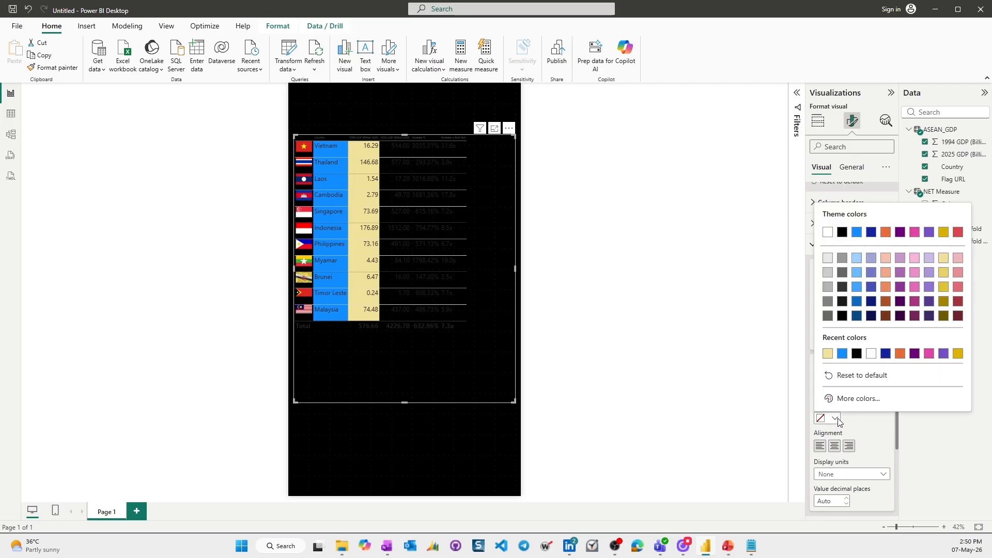
pyautogui.click(944, 232)
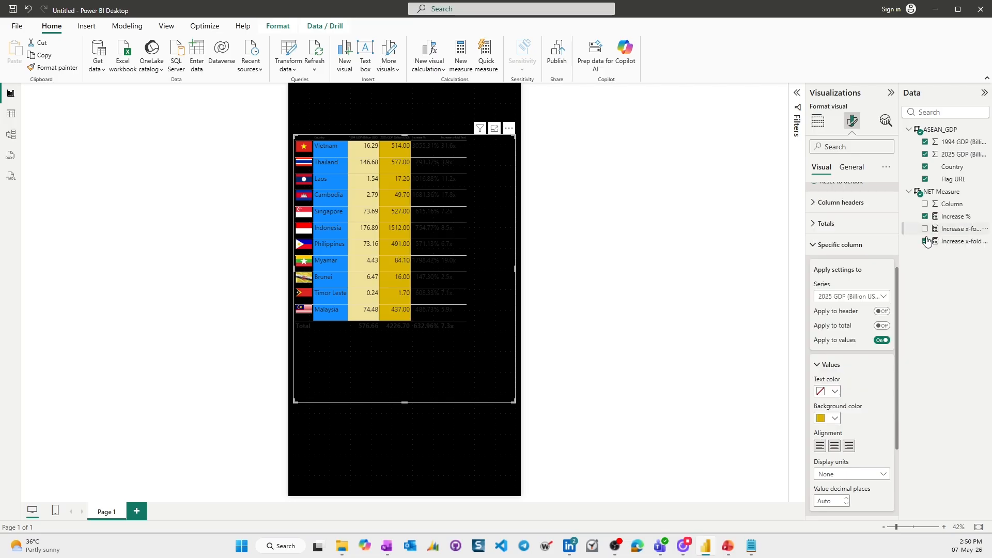
# Step: Set the background color of the Increase % column's values to the dark yellow theme color
pyautogui.click(863, 299)
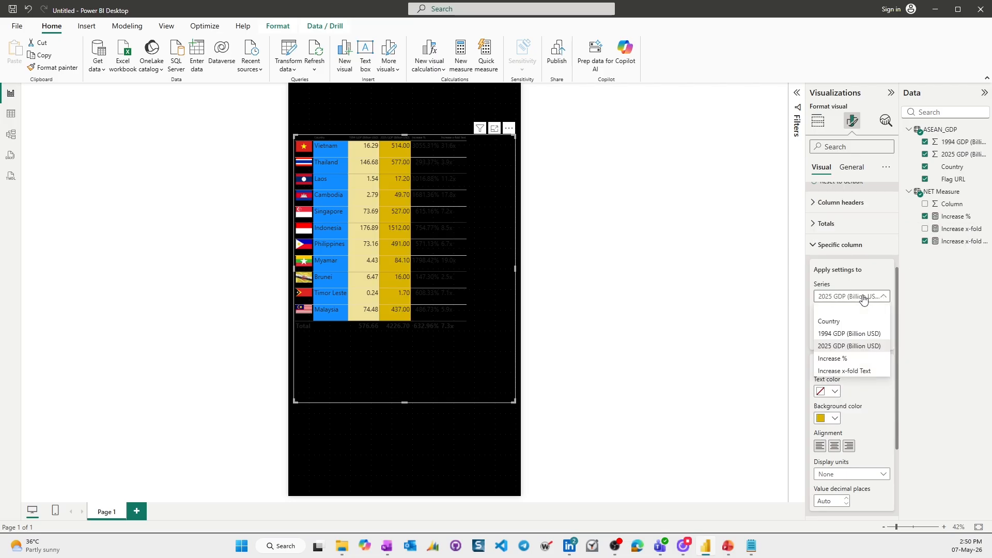
pyautogui.click(827, 358)
pyautogui.click(835, 419)
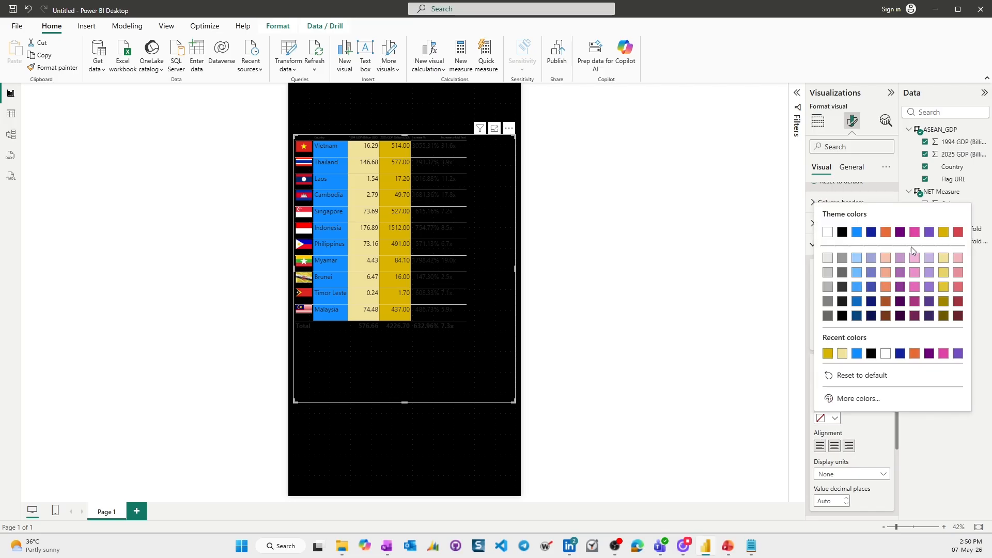
pyautogui.click(943, 233)
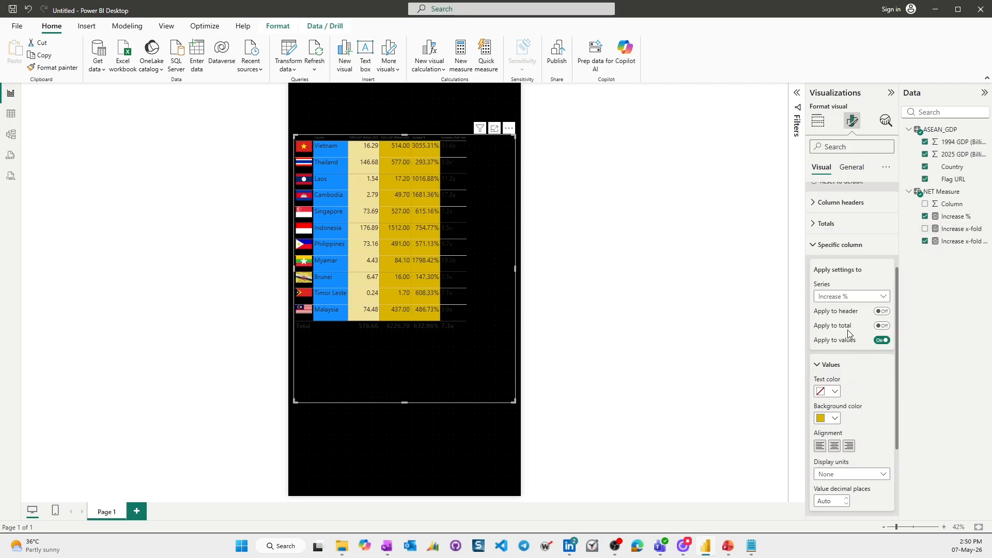
# Step: Set the background color of the Increase x-fold Text column's values to the dark yellow theme color
pyautogui.click(848, 297)
pyautogui.click(838, 368)
pyautogui.click(833, 422)
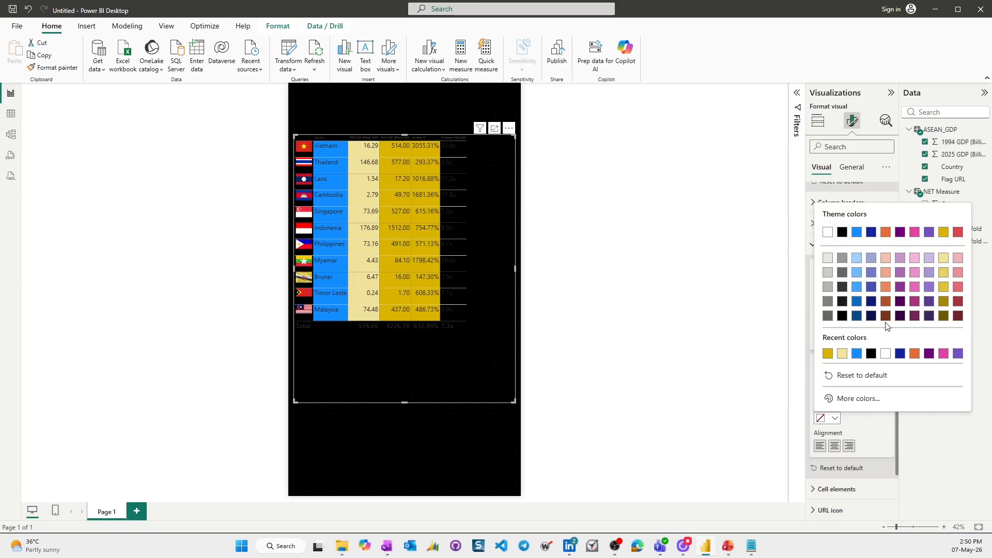
pyautogui.click(943, 232)
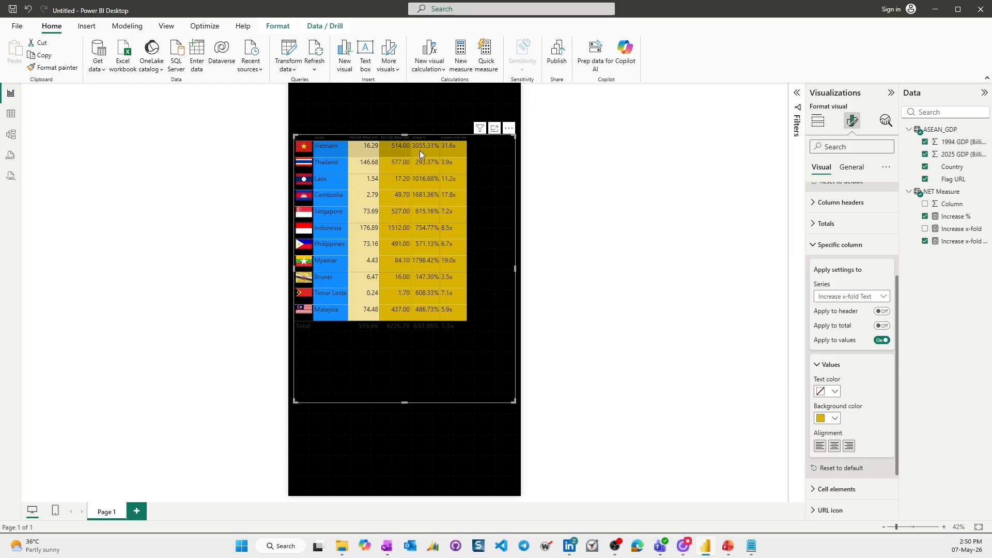
# Step: Center-align the values of the 1994 GDP (Billion USD) and 2025 GDP (Billion USD) columns
pyautogui.click(846, 298)
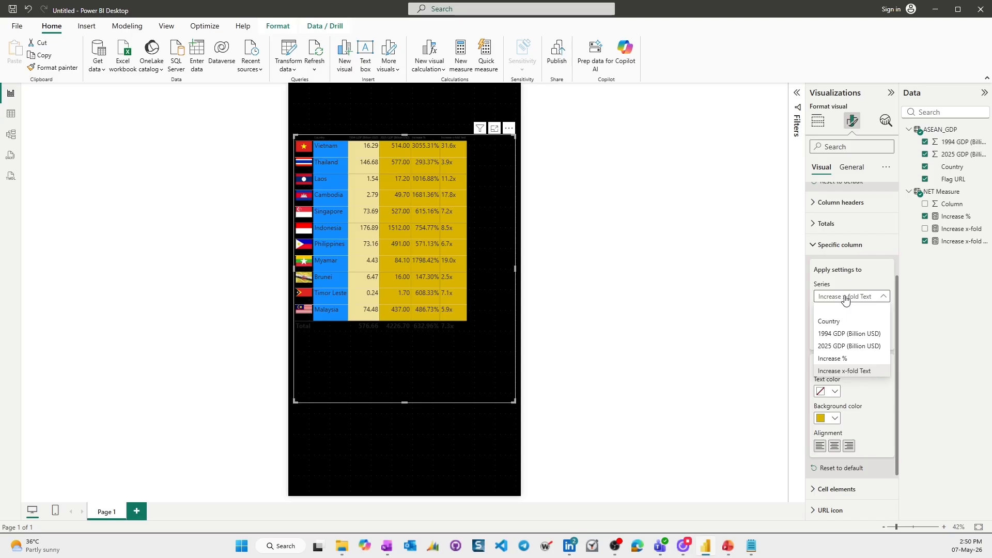
pyautogui.click(852, 336)
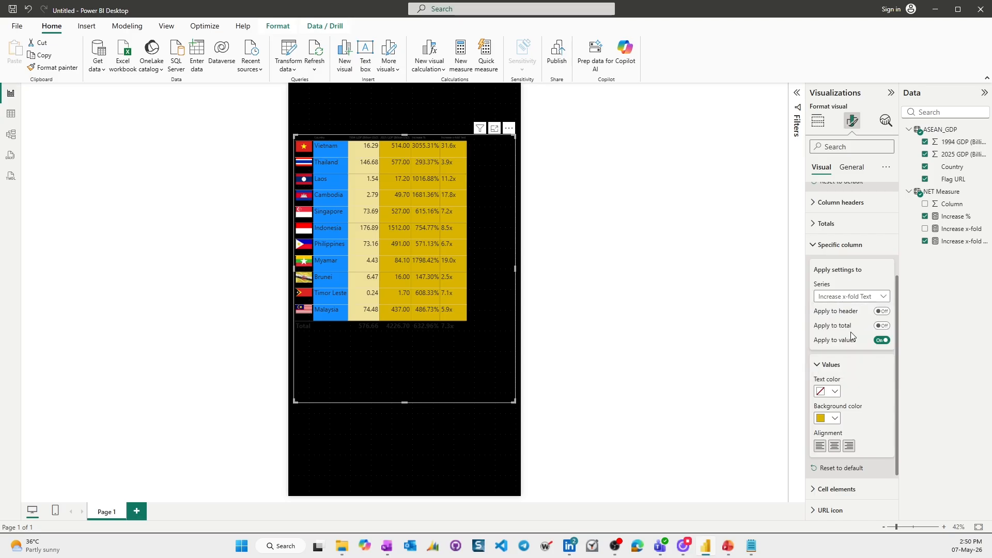
pyautogui.click(835, 448)
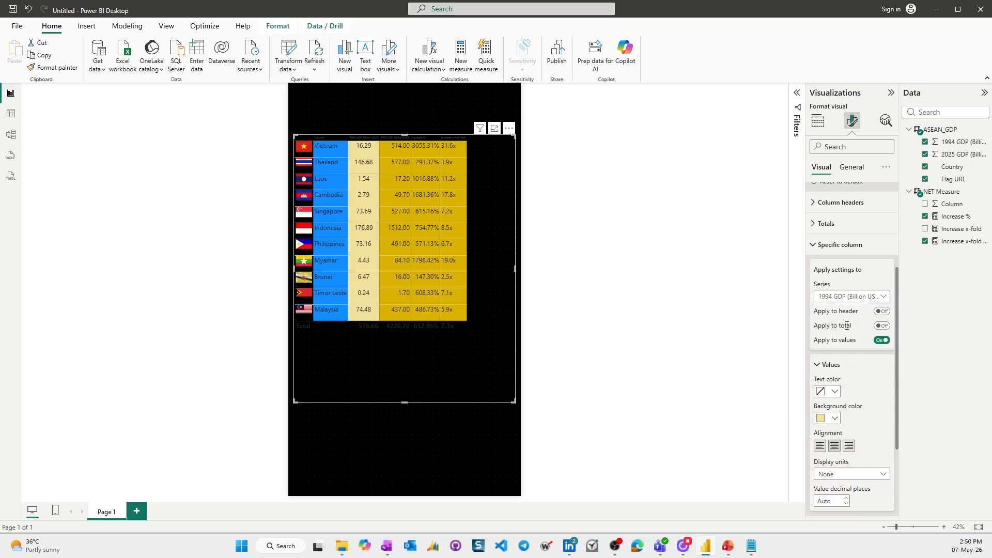
pyautogui.click(850, 298)
pyautogui.click(831, 348)
pyautogui.click(834, 448)
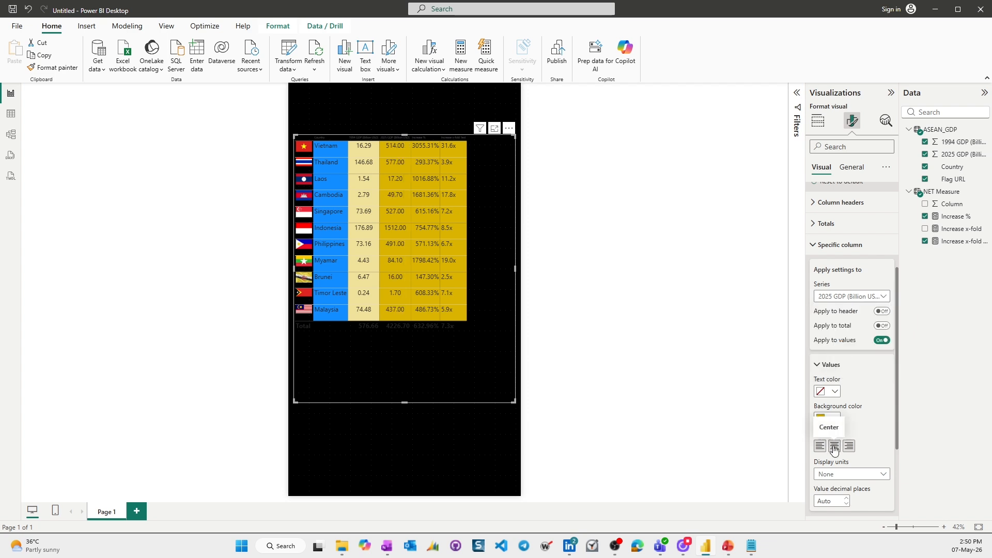
# Step: Center-align the values of the Increase % and Increase x-fold Text columns
pyautogui.click(851, 296)
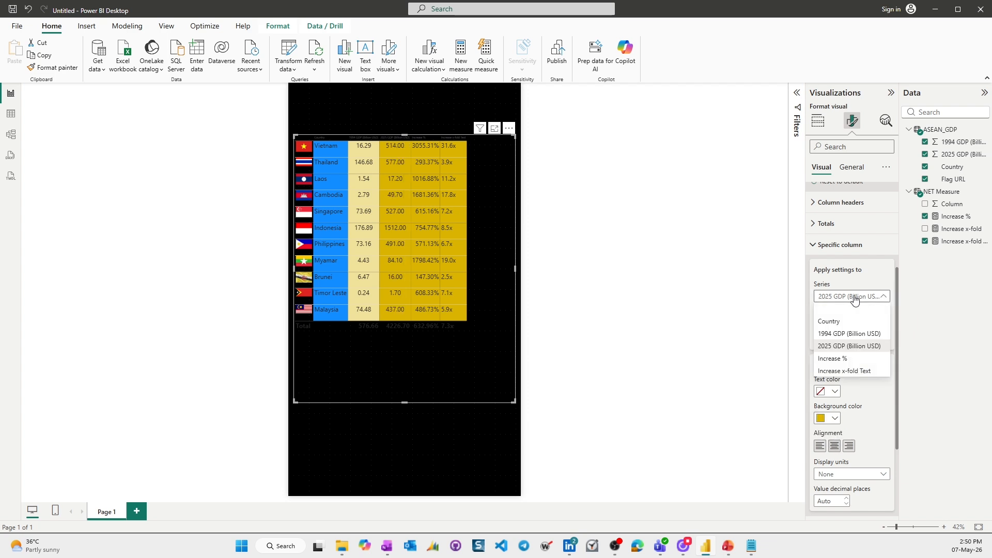
pyautogui.click(833, 358)
pyautogui.click(834, 448)
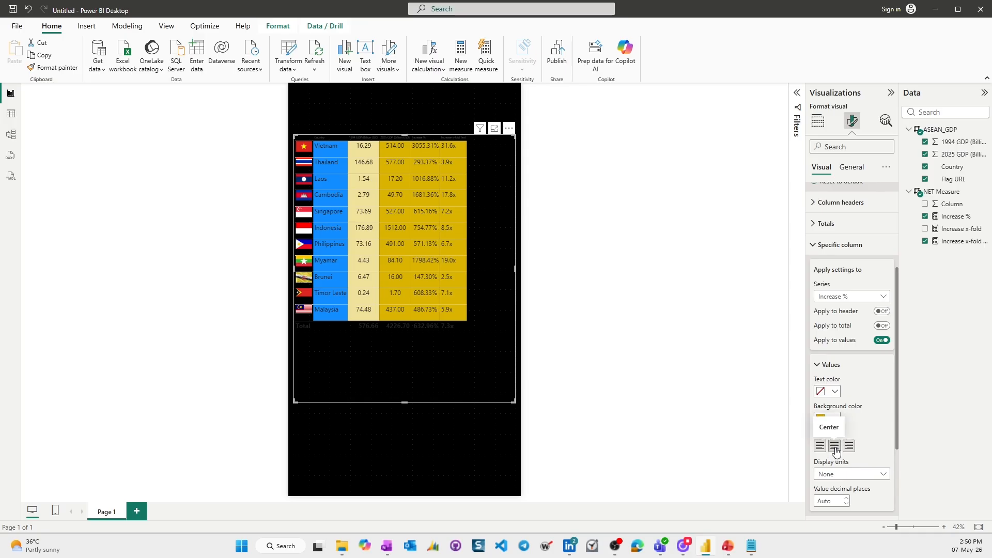
pyautogui.click(848, 296)
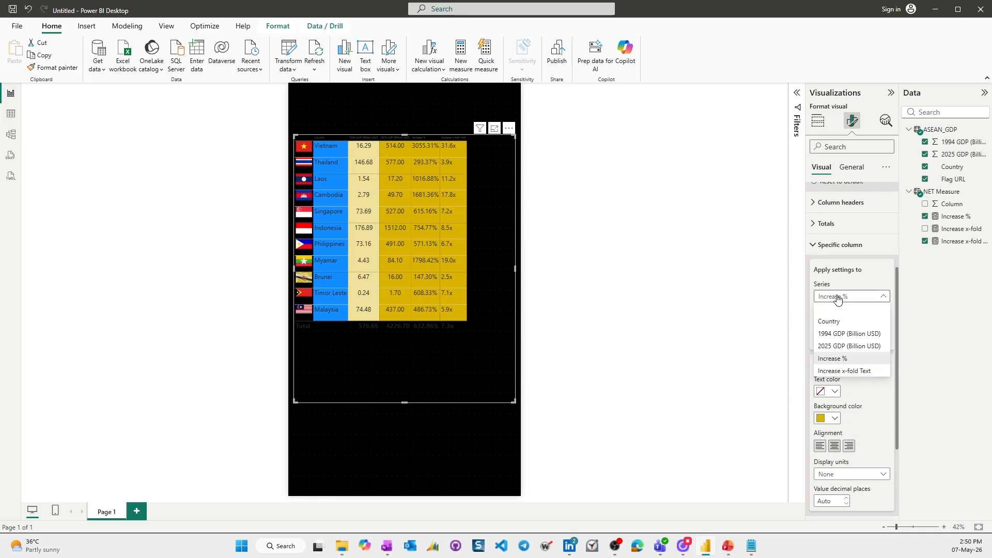
pyautogui.click(833, 371)
pyautogui.click(834, 446)
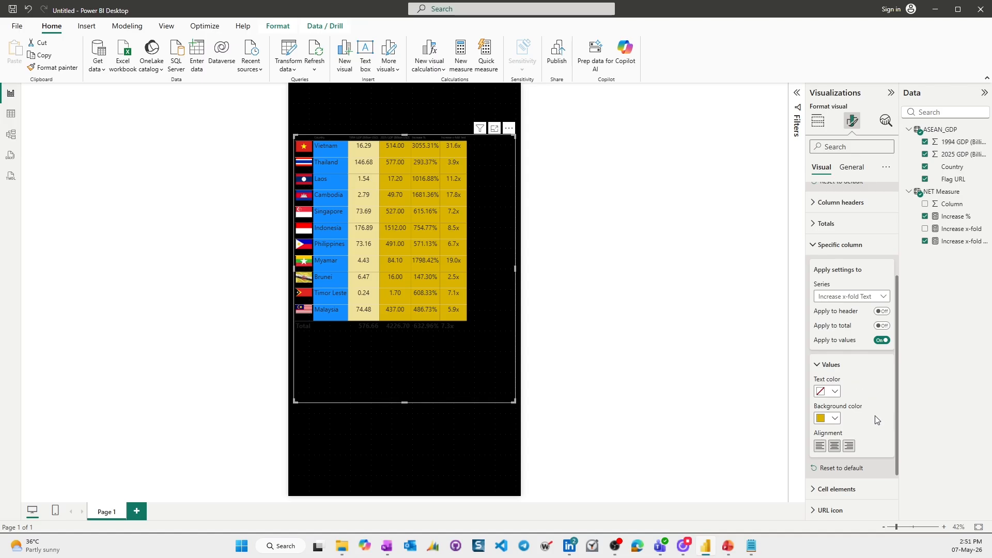
# Step: Make the text of all table values bold
pyautogui.scroll(1, 848, 291)
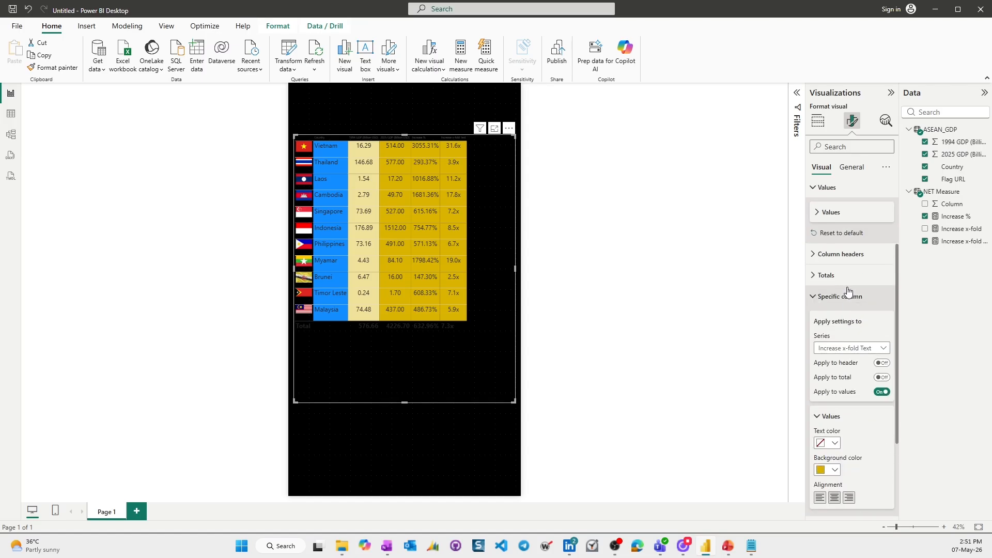
pyautogui.scroll(2, 848, 292)
pyautogui.click(818, 265)
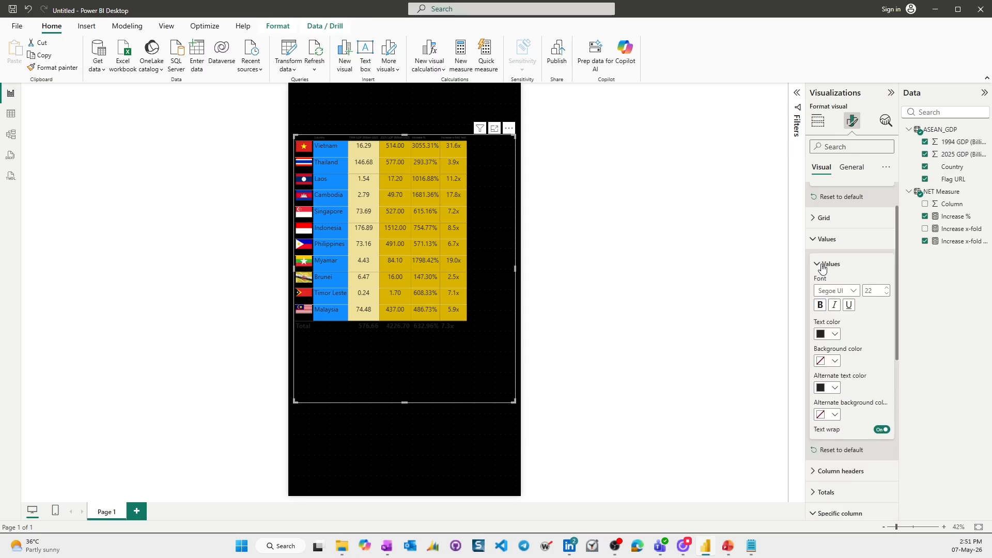
pyautogui.click(820, 307)
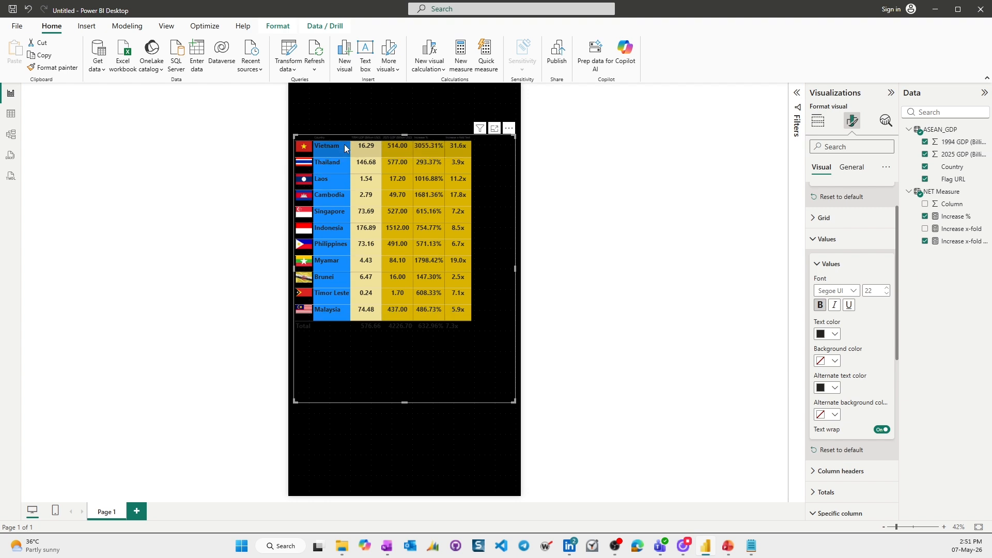
pyautogui.click(816, 266)
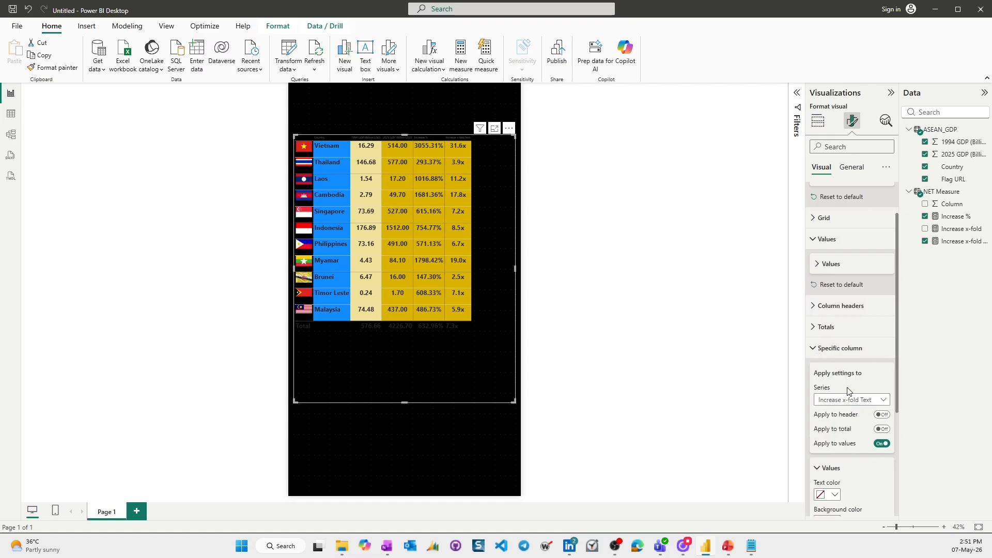
# Step: Set the text color of the Country column's values to white
pyautogui.click(845, 401)
pyautogui.click(829, 425)
pyautogui.scroll(-2, 838, 445)
pyautogui.scroll(-1, 837, 443)
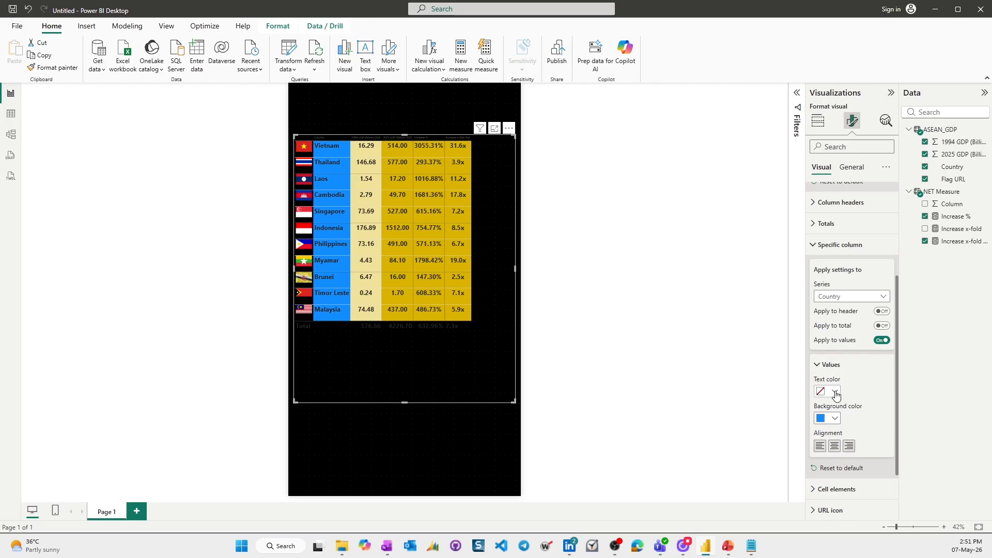
pyautogui.click(836, 393)
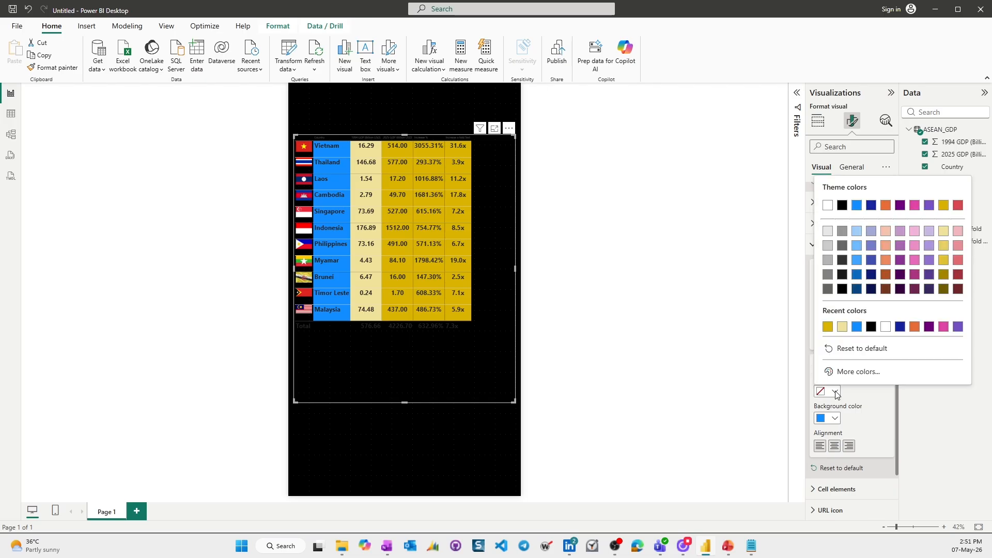
pyautogui.click(828, 205)
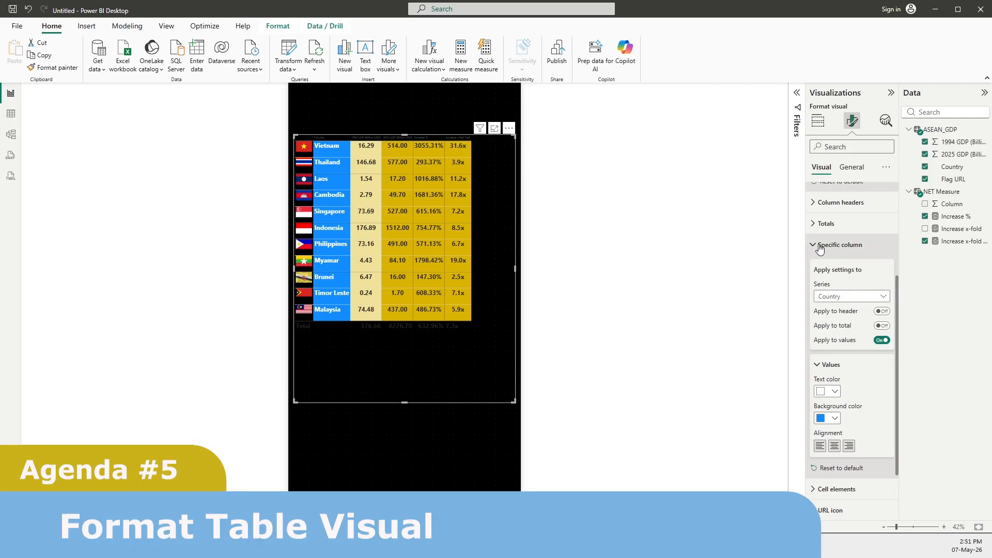
pyautogui.scroll(2, 848, 248)
pyautogui.scroll(2, 848, 247)
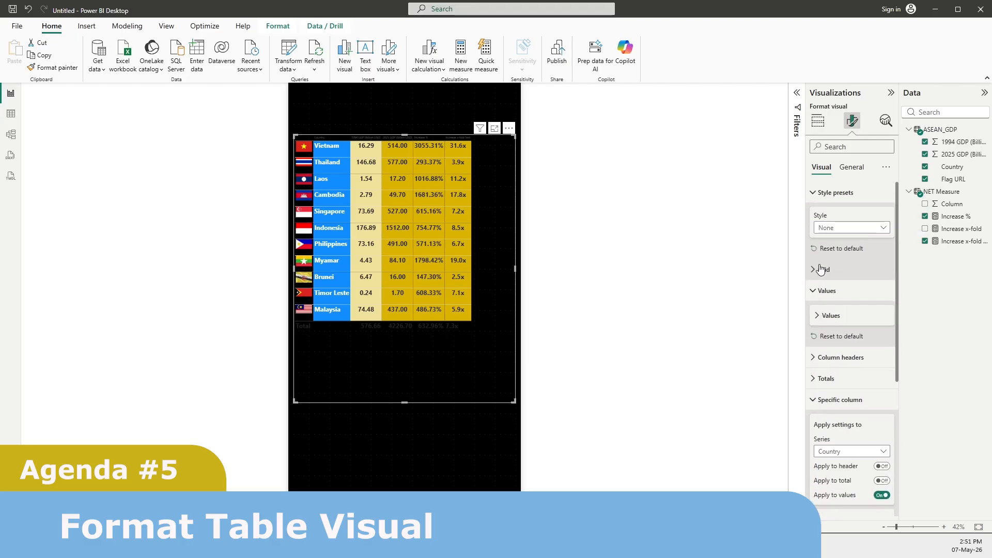
pyautogui.click(819, 318)
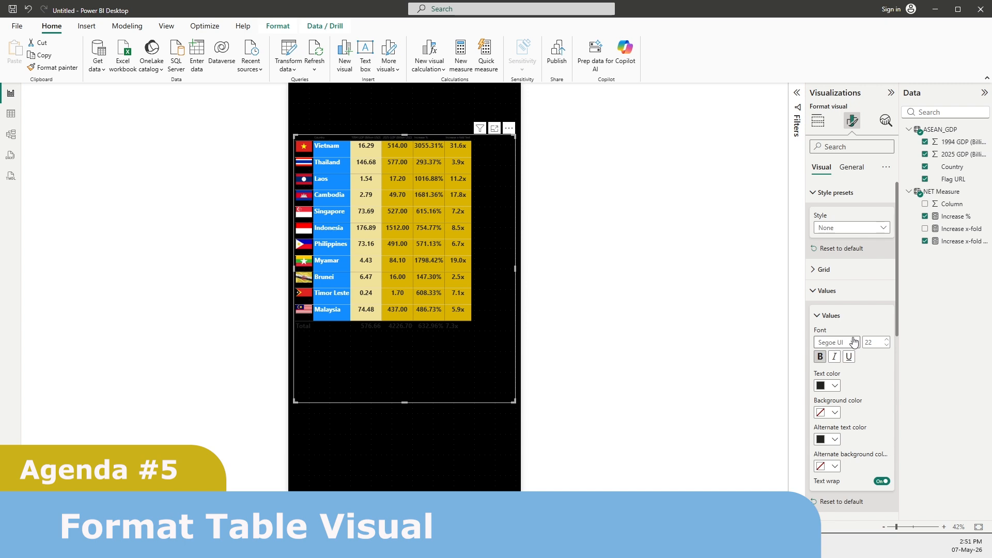
pyautogui.click(818, 316)
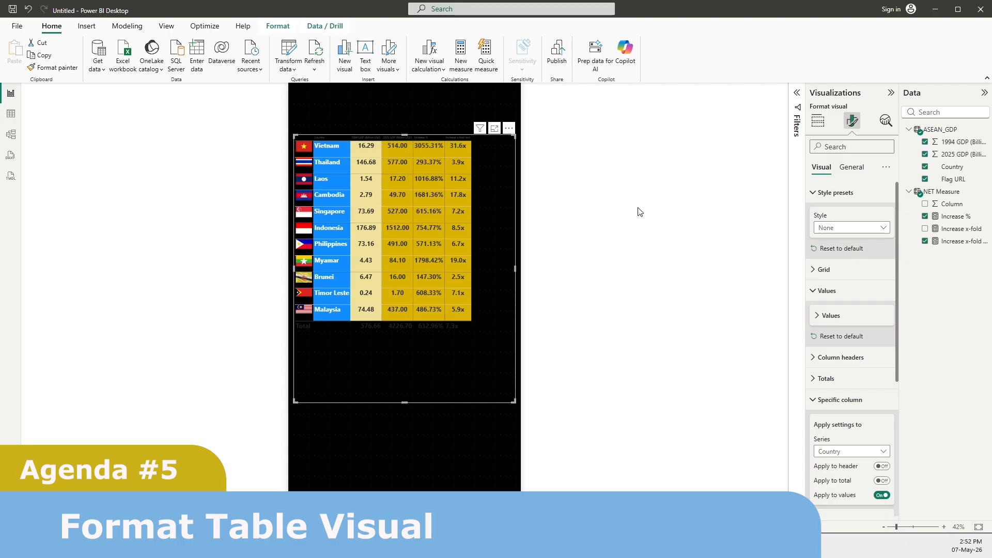
# Step: Set the font size of the table's column headers to 22
pyautogui.click(814, 400)
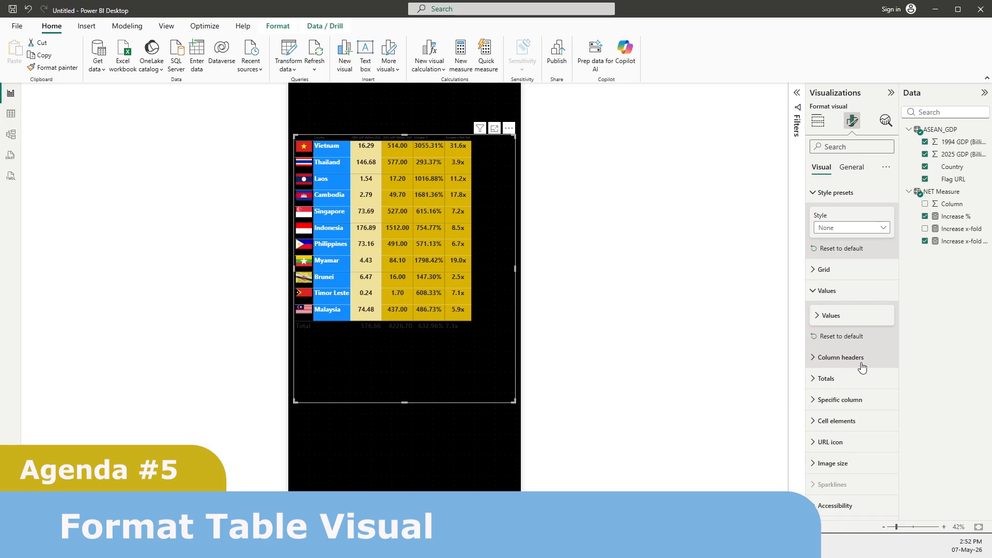
pyautogui.click(813, 359)
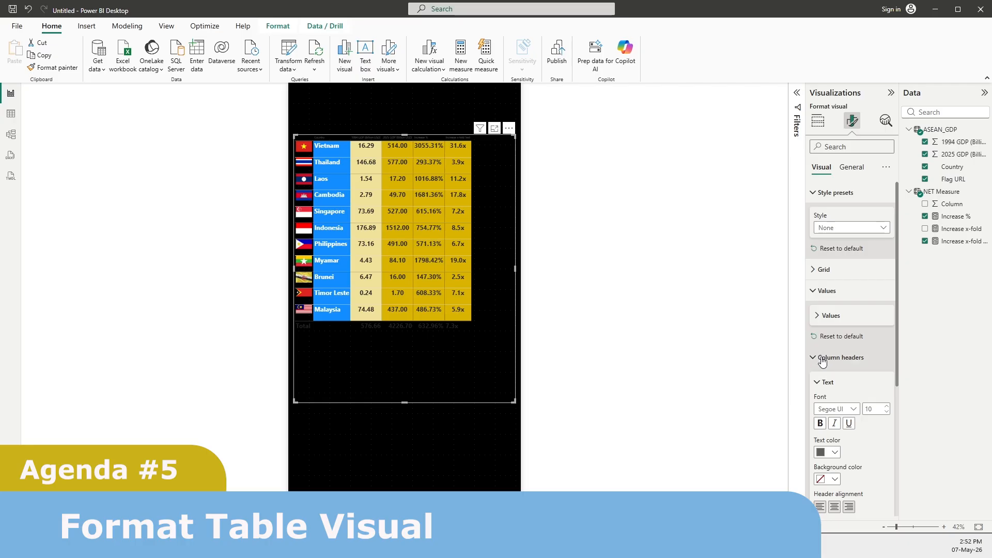
pyautogui.scroll(-1, 838, 355)
pyautogui.doubleClick(875, 357)
pyautogui.write('22')
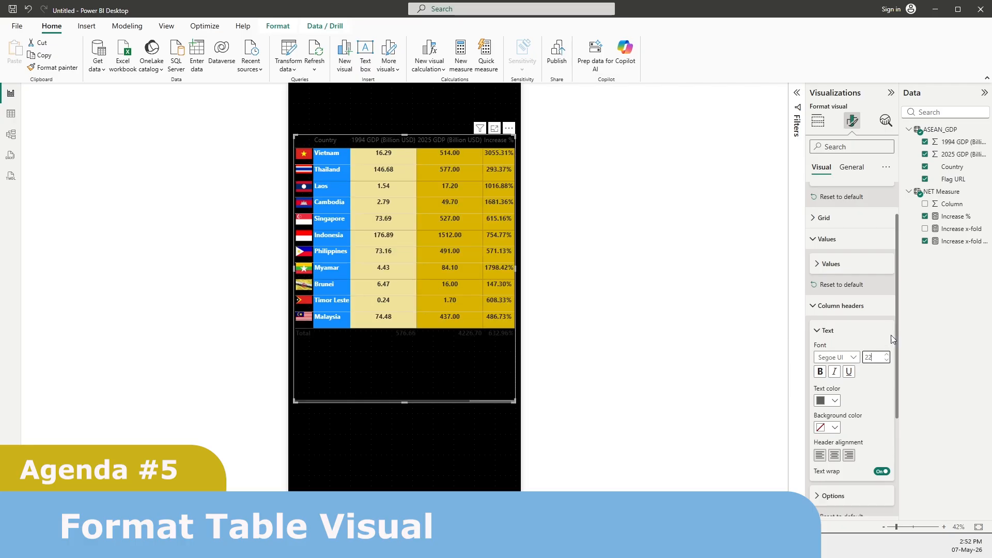
pyautogui.click(885, 332)
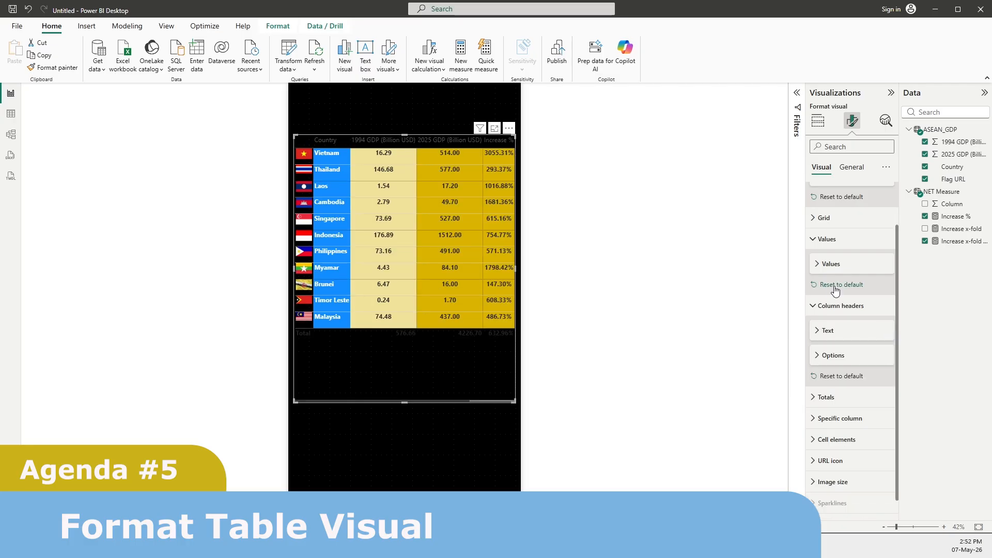
# Step: Set the column headers' font to Segoe UI Bold and their text color to white
pyautogui.click(822, 330)
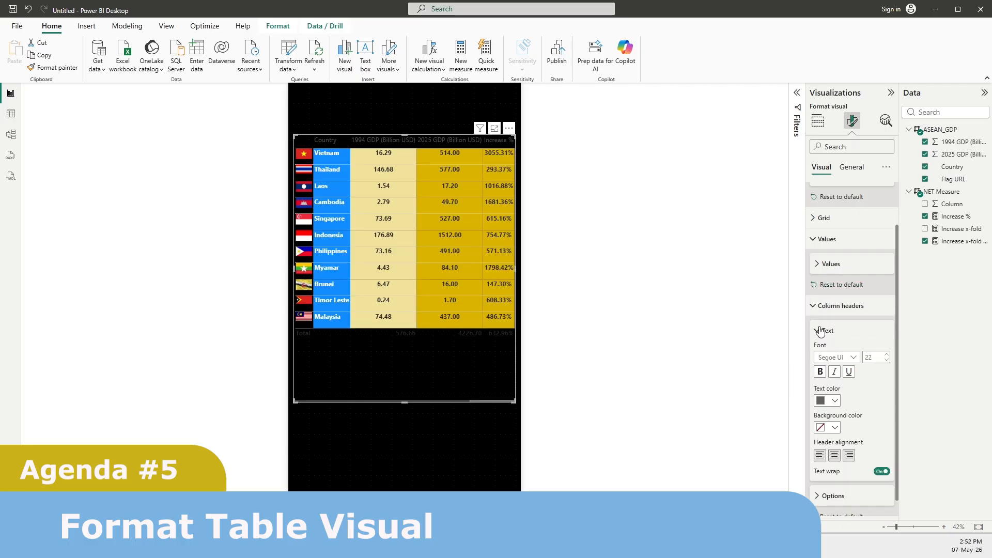
pyautogui.click(854, 359)
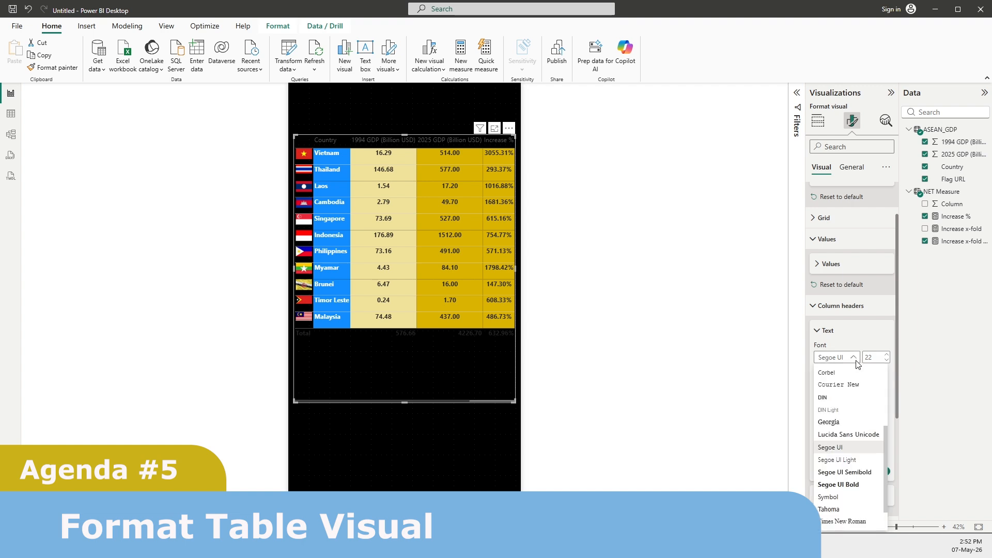
pyautogui.click(856, 485)
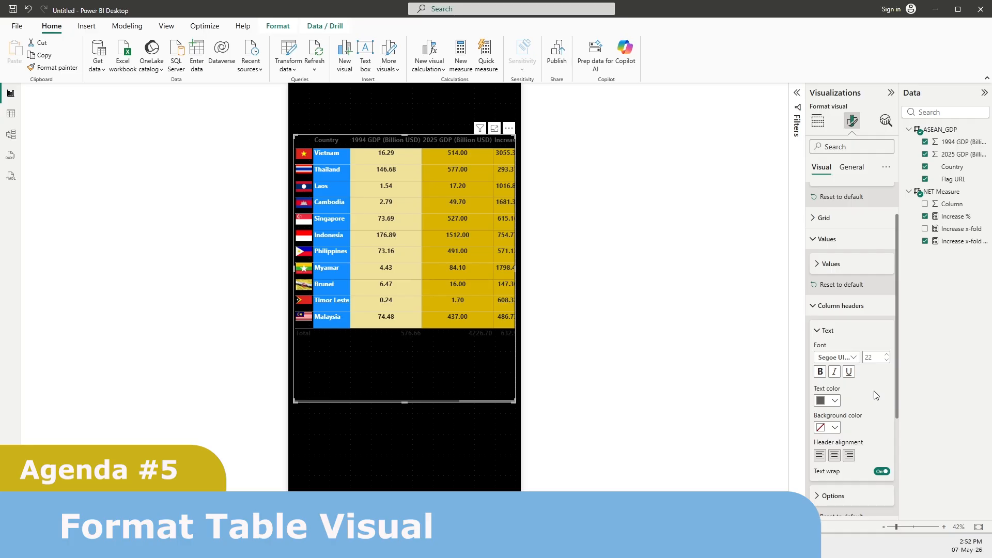
pyautogui.click(836, 401)
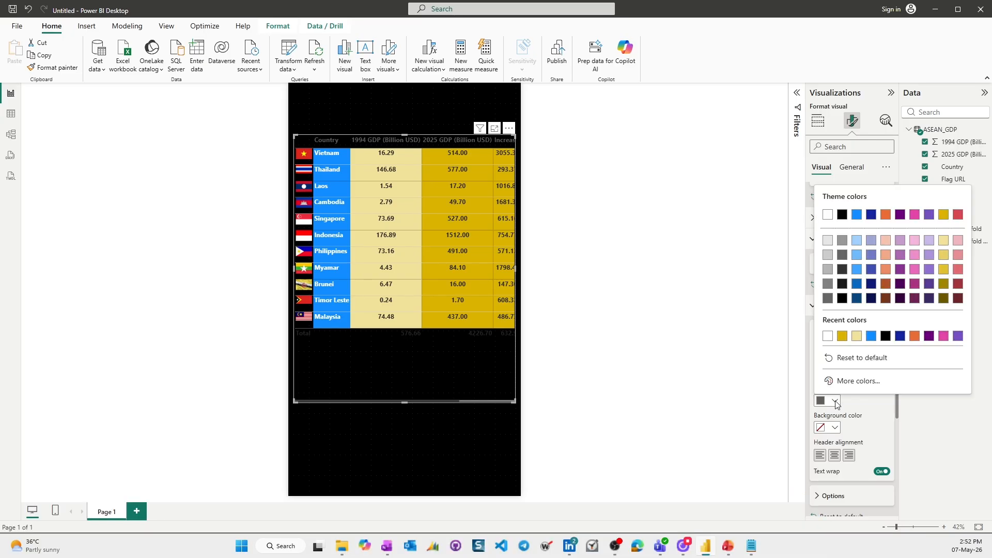
pyautogui.click(828, 214)
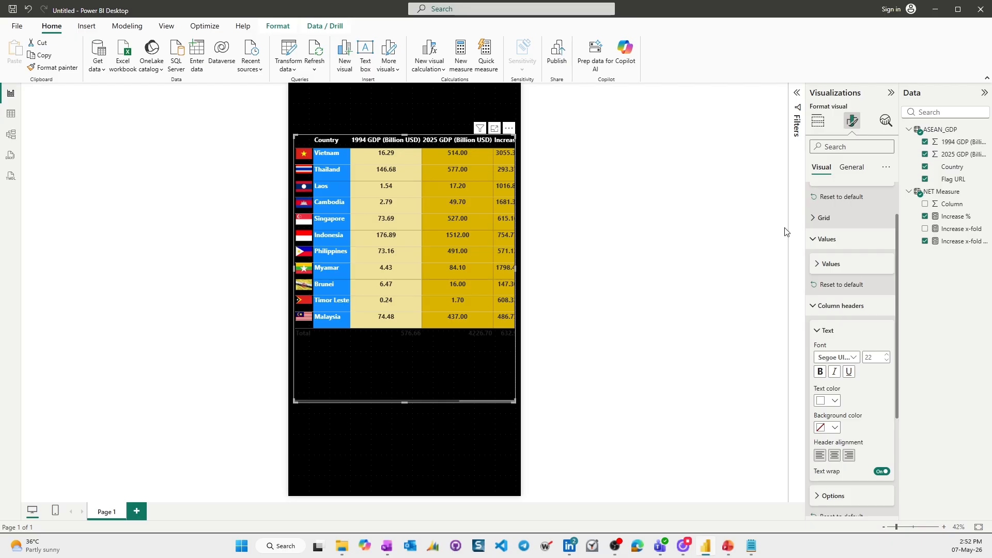
# Step: Narrow the 1994 GDP (Billion USD) column so its header wraps onto two lines, and center-align the column headers
pyautogui.click(417, 141)
pyautogui.moveTo(422, 138); pyautogui.dragTo(399, 134)
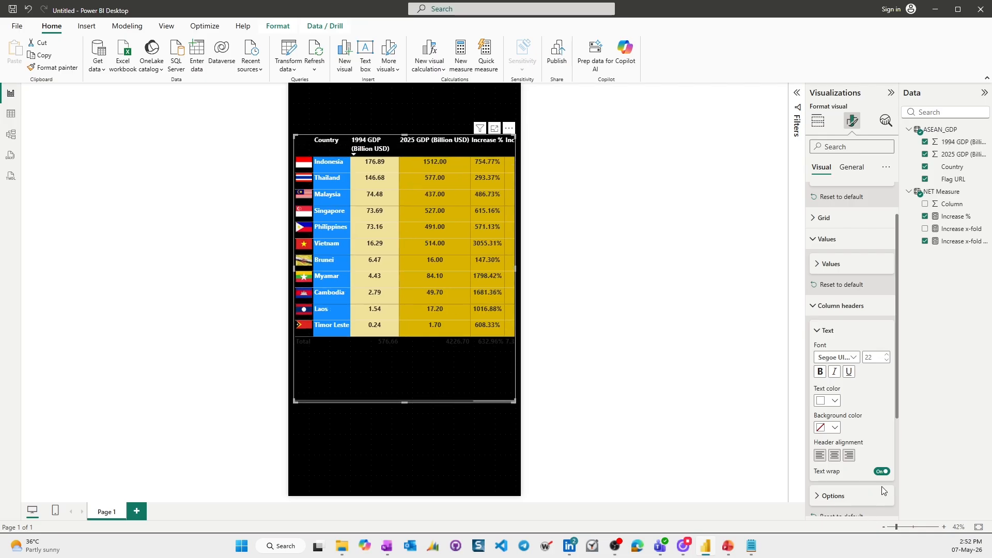
pyautogui.click(835, 456)
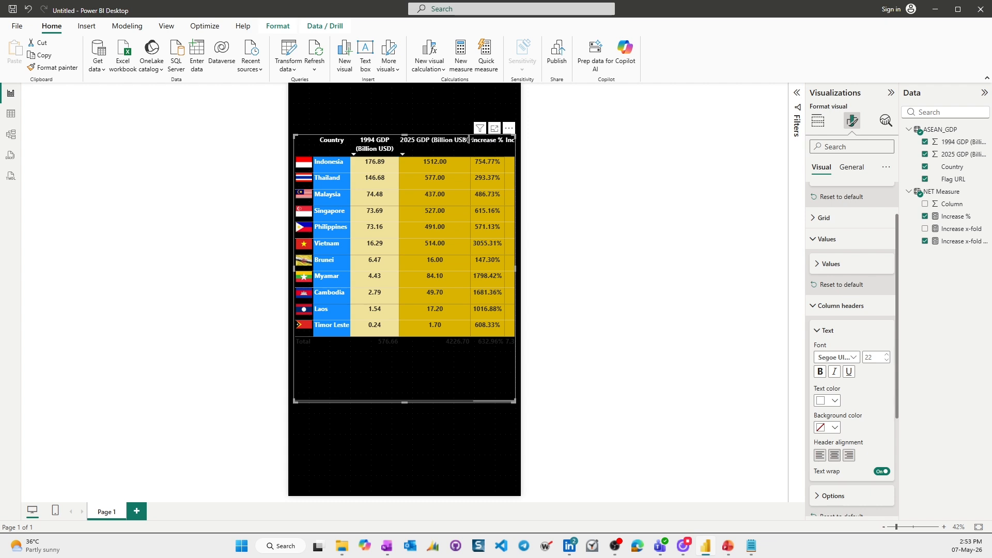
# Step: Narrow the 2025 GDP (Billion USD) column so its header wraps onto two lines, and slightly narrow the 1994 GDP (Billion USD) column
pyautogui.moveTo(469, 139); pyautogui.dragTo(446, 136)
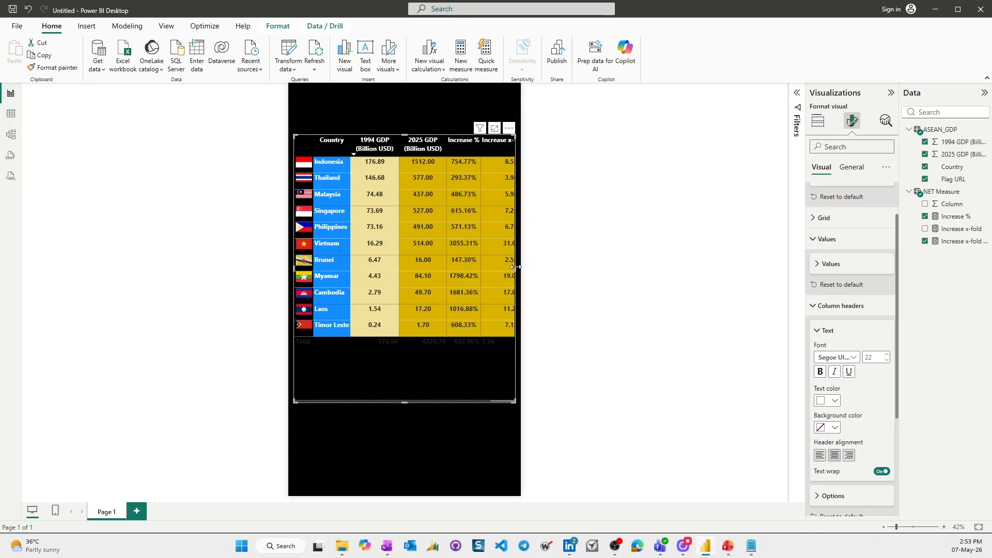
pyautogui.click(463, 149)
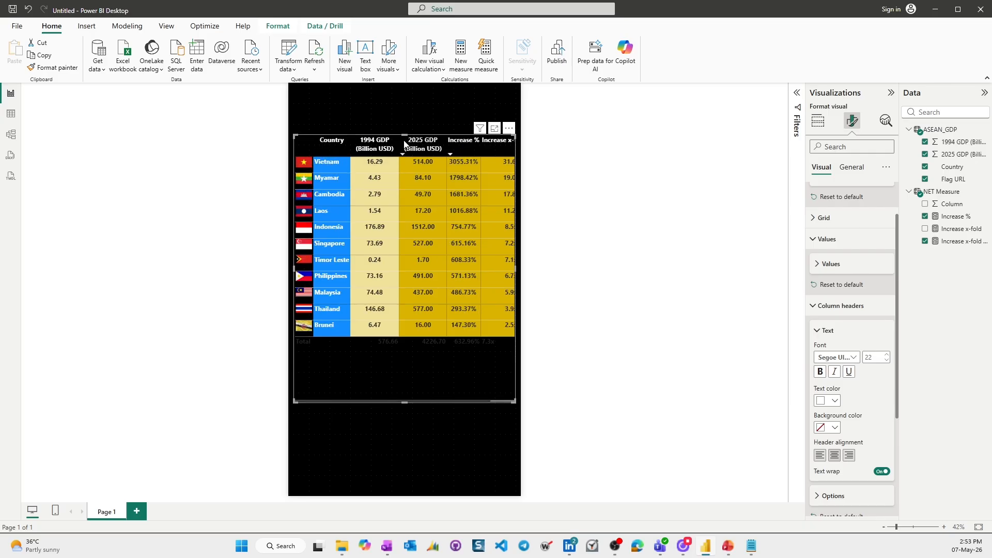
pyautogui.moveTo(399, 138); pyautogui.dragTo(392, 136)
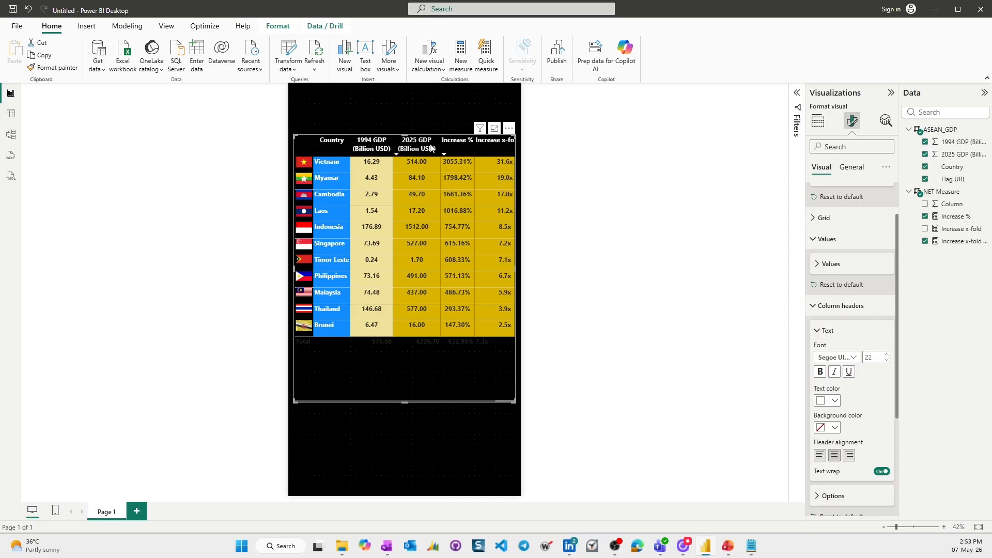
pyautogui.moveTo(440, 141); pyautogui.dragTo(435, 141)
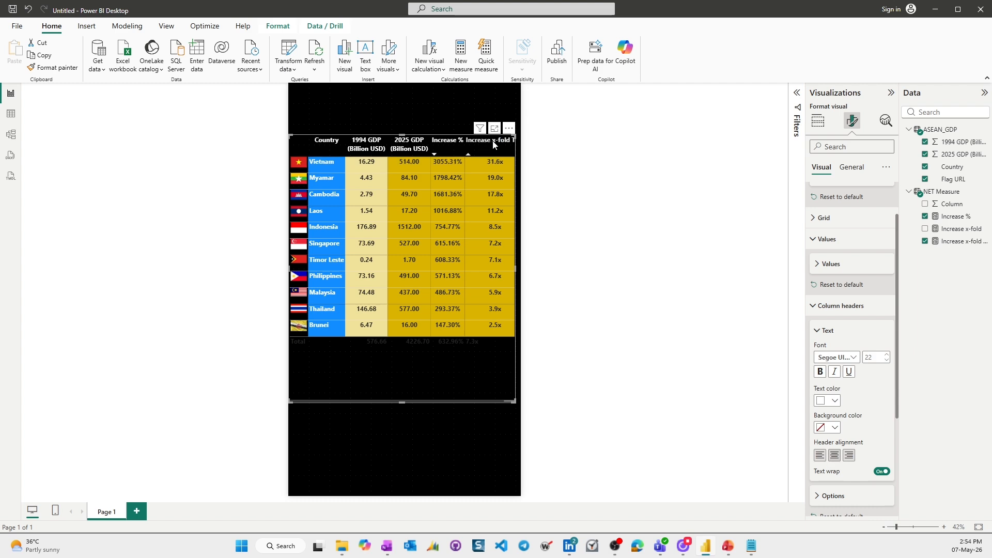
# Step: Rename the Increase x-fold Text column to Increase x-fold for this table visual
pyautogui.click(818, 121)
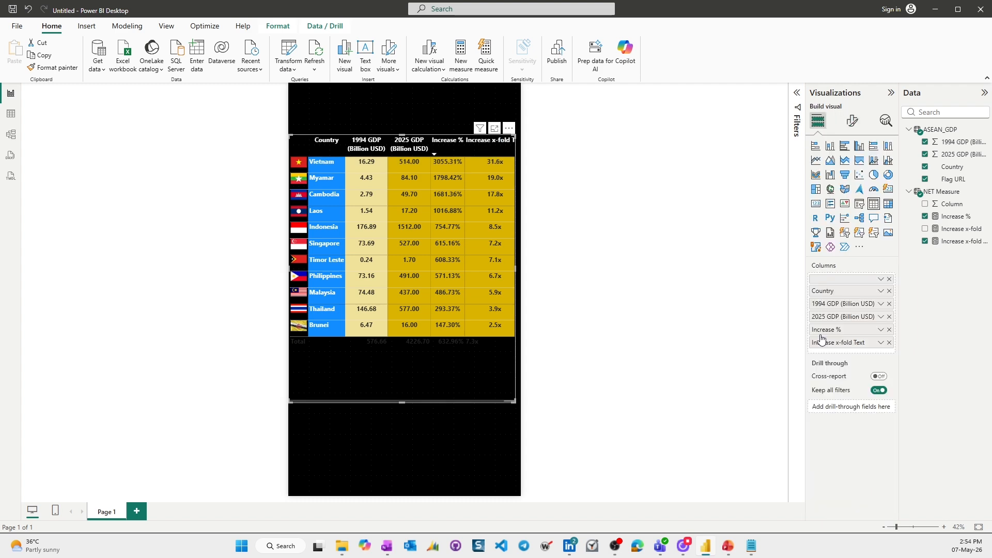
pyautogui.click(880, 348)
pyautogui.click(894, 359)
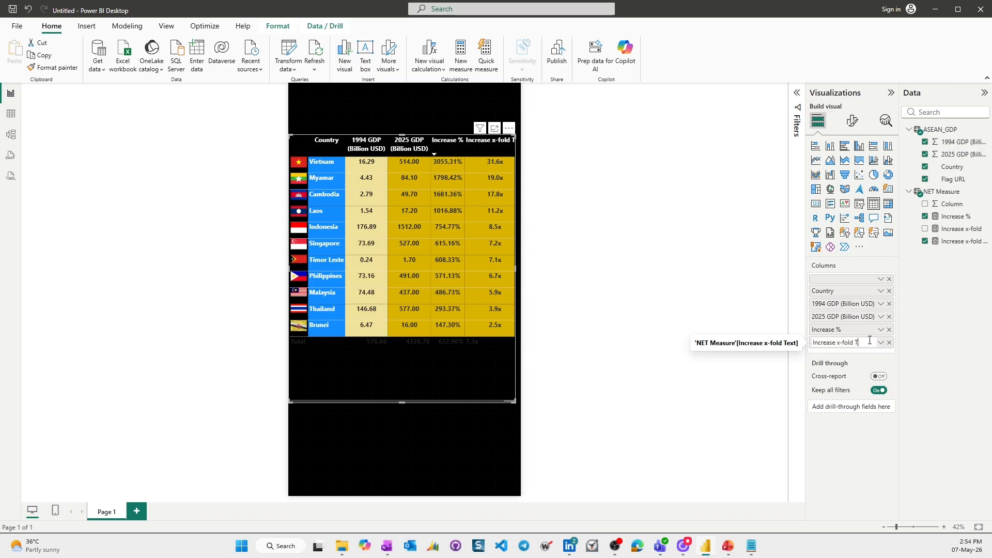
pyautogui.press('Return')
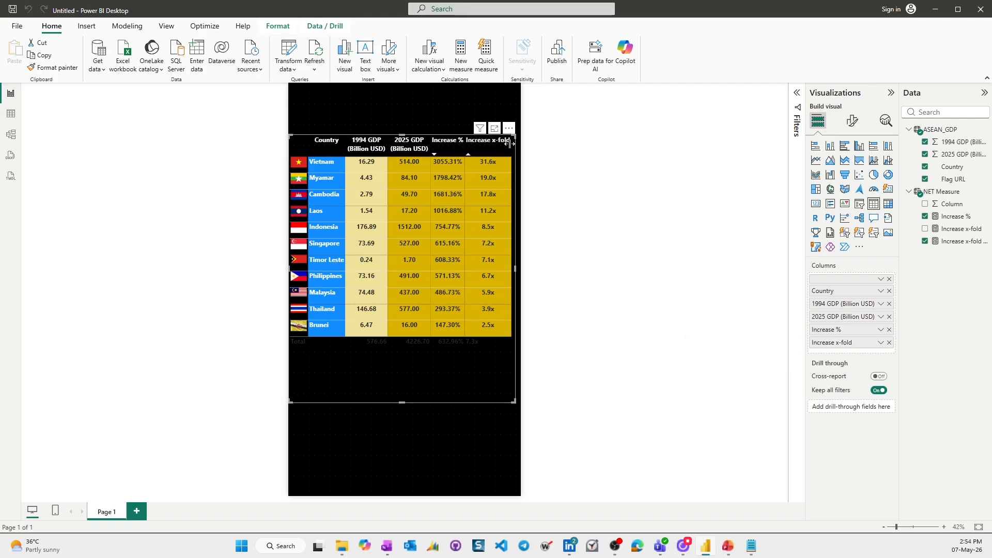
# Step: Narrow the Increase x-fold column so its header wraps onto two lines, and widen the Country column slightly
pyautogui.moveTo(510, 143); pyautogui.dragTo(503, 144)
pyautogui.moveTo(510, 143); pyautogui.dragTo(506, 143)
pyautogui.click(508, 144)
pyautogui.moveTo(510, 144); pyautogui.dragTo(506, 140)
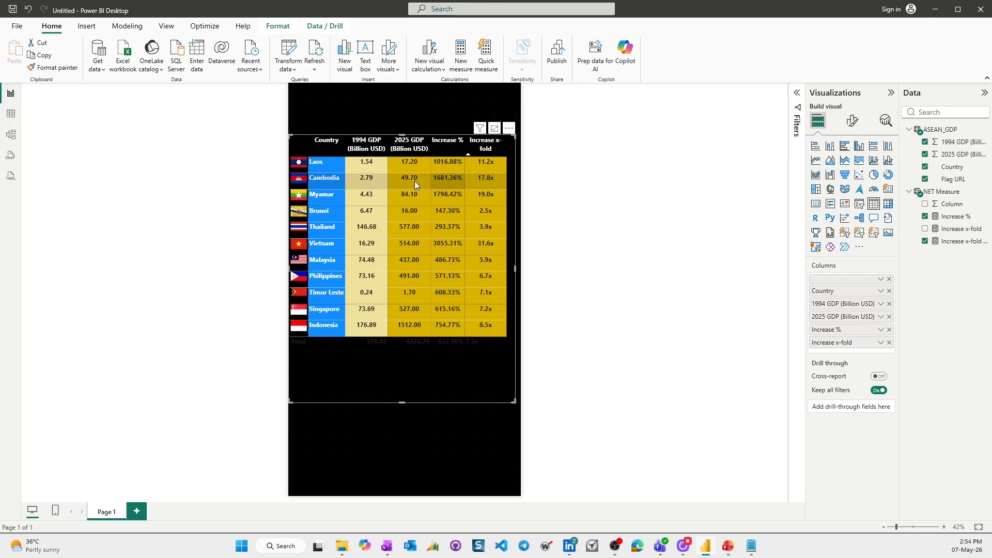
pyautogui.moveTo(343, 147); pyautogui.dragTo(351, 149)
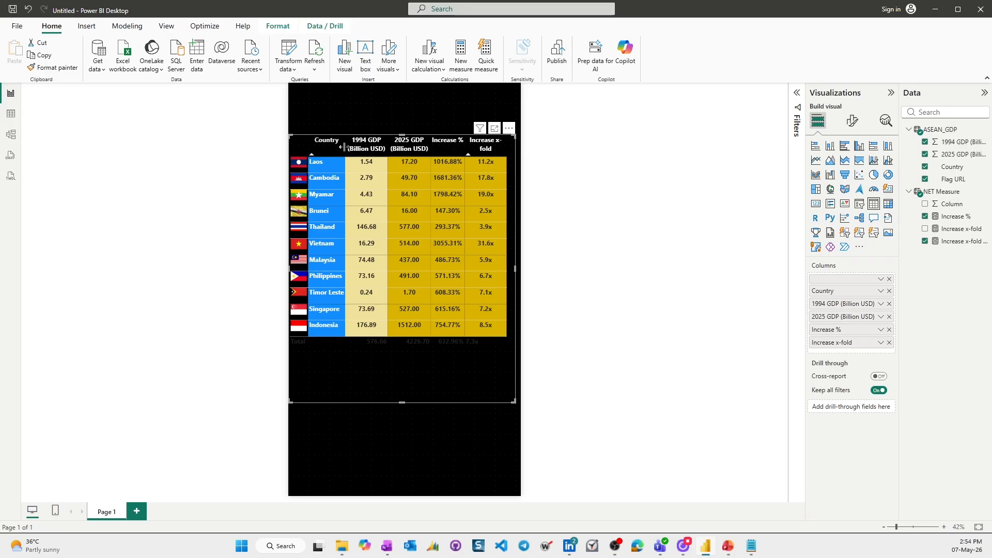
pyautogui.click(350, 148)
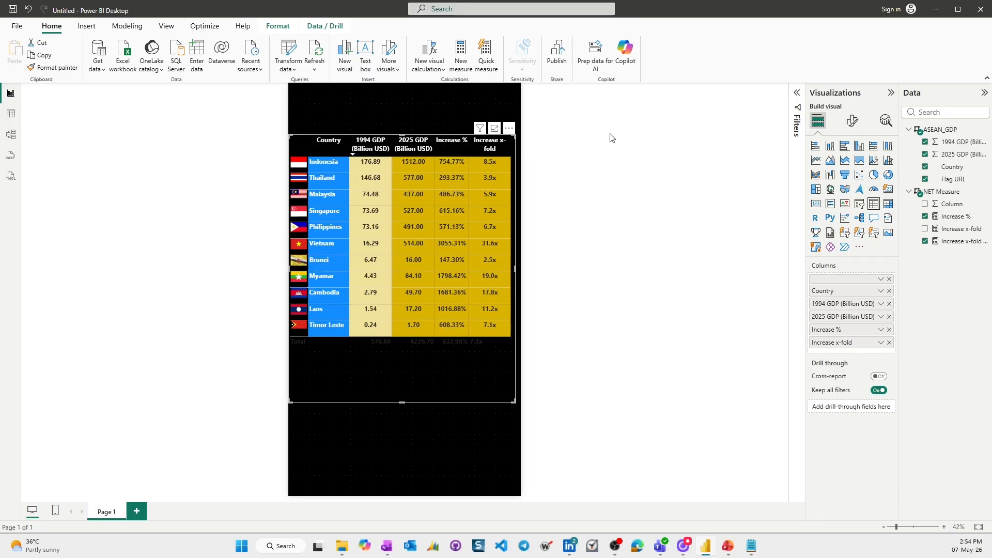
# Step: Turn off the totals row of the ASEAN GDP table
pyautogui.click(462, 446)
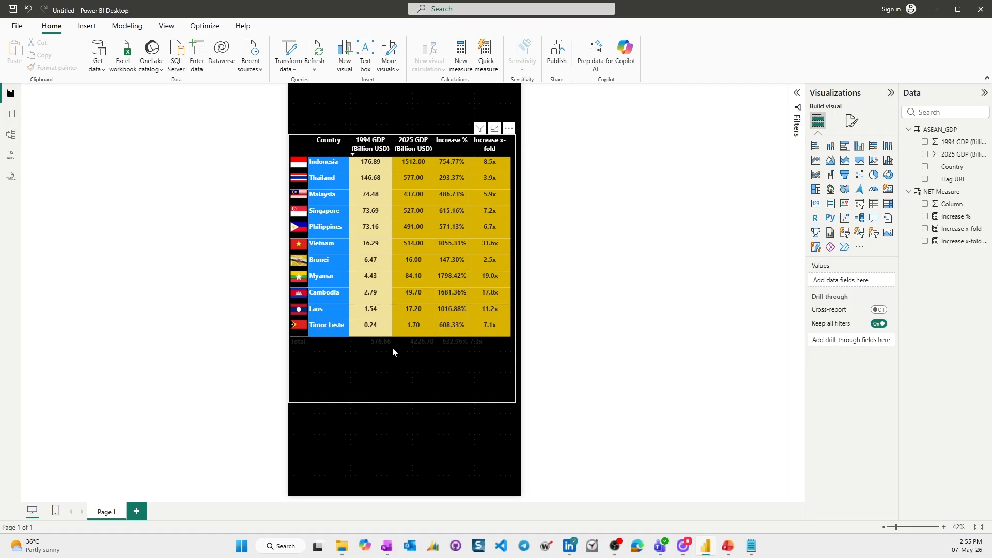
pyautogui.click(410, 392)
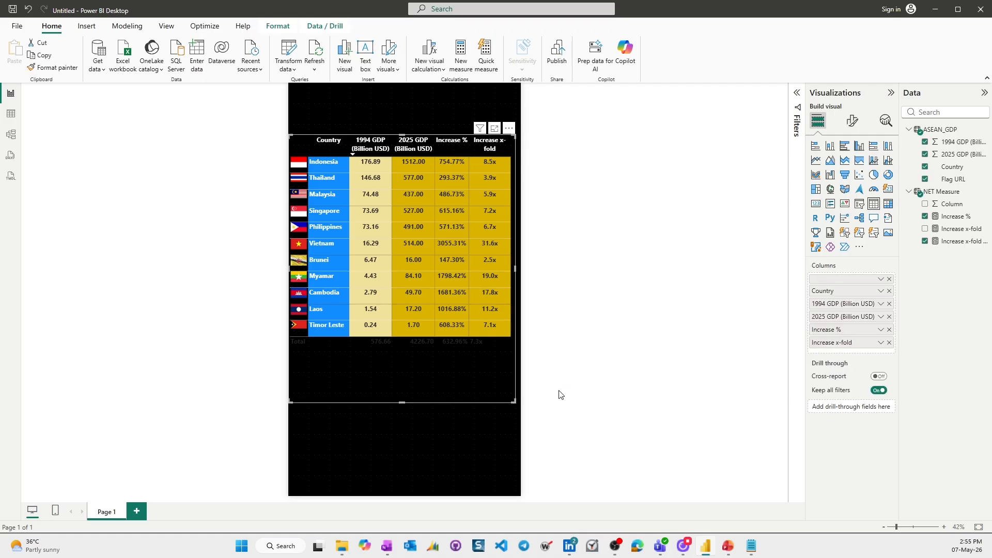
pyautogui.click(854, 122)
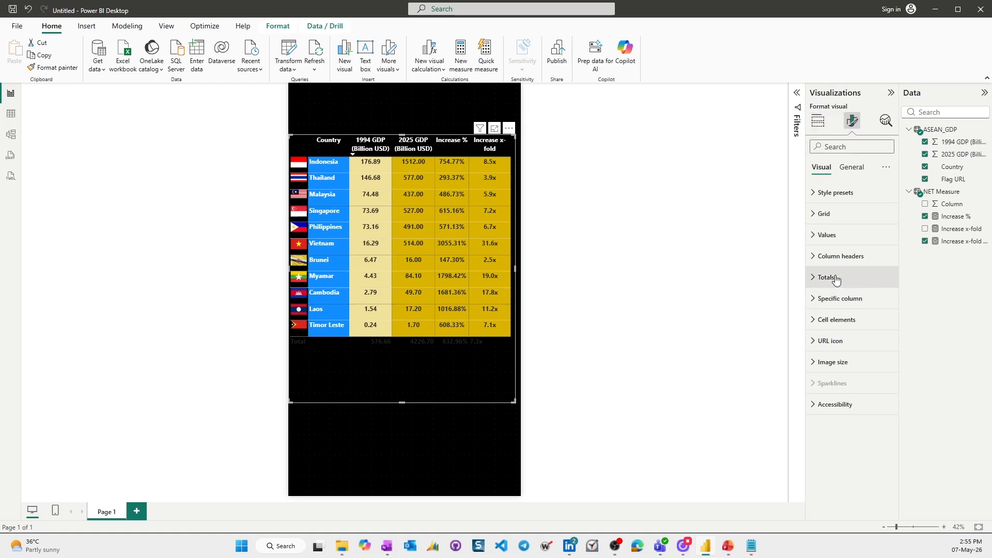
pyautogui.click(816, 282)
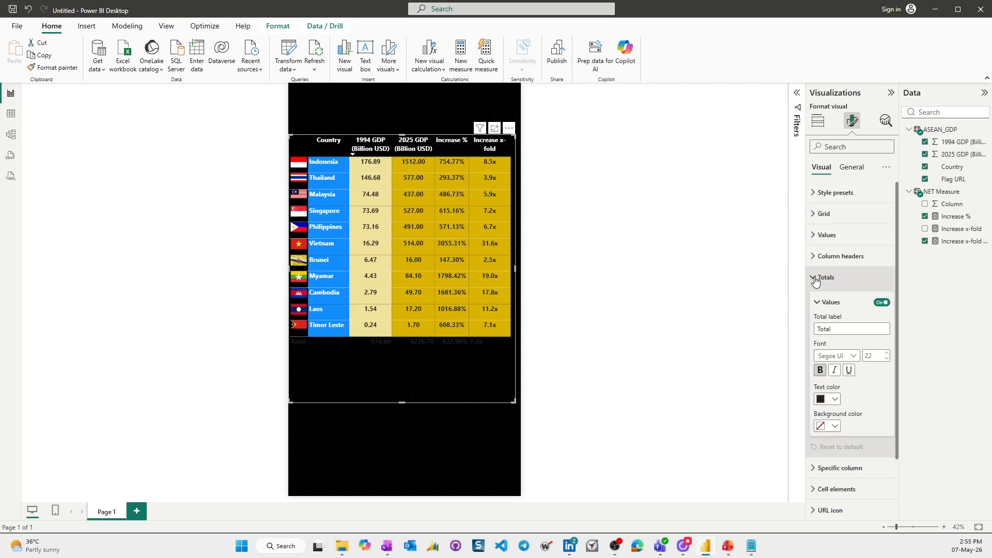
pyautogui.click(883, 303)
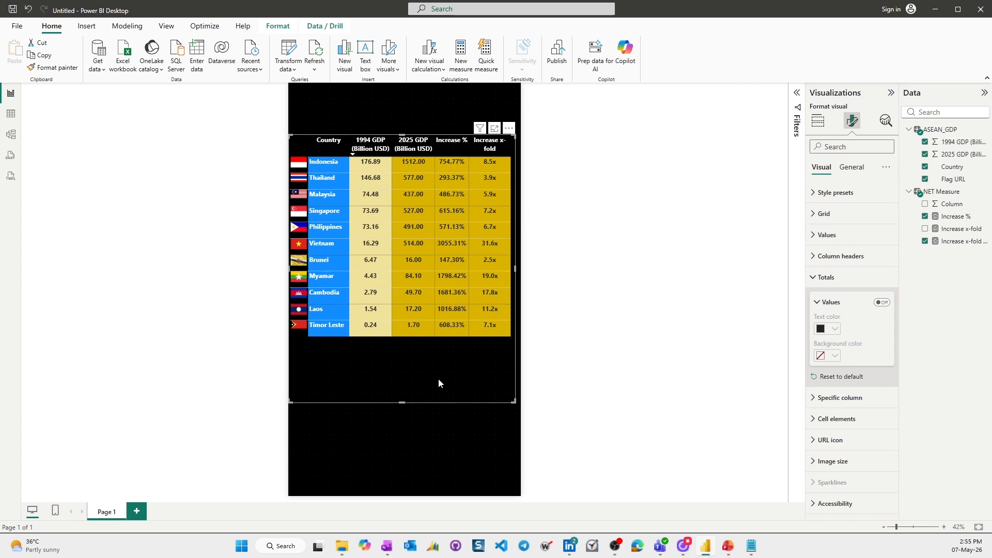
pyautogui.click(437, 455)
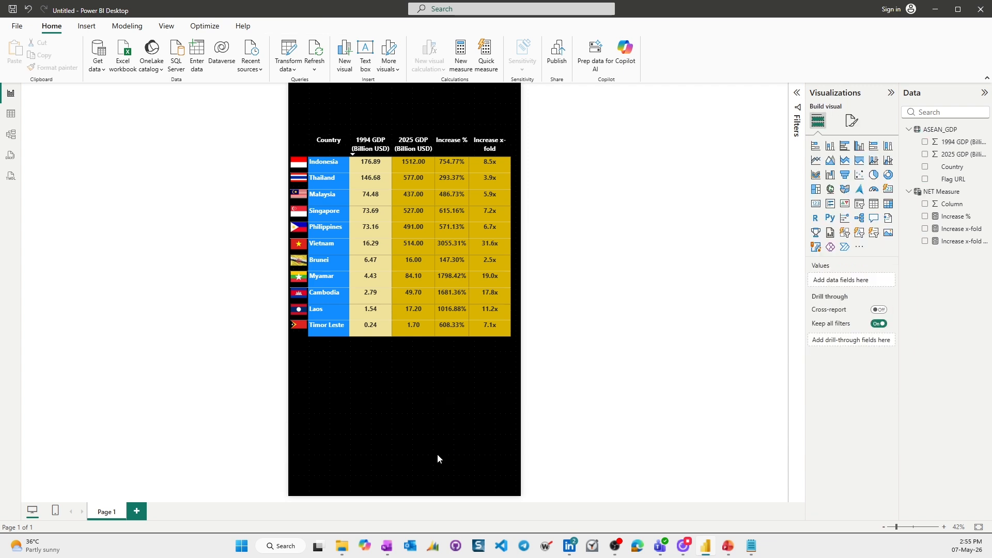
# Step: Sort the table by Increase % in descending order and move it lower on the canvas to free space above it
pyautogui.click(453, 376)
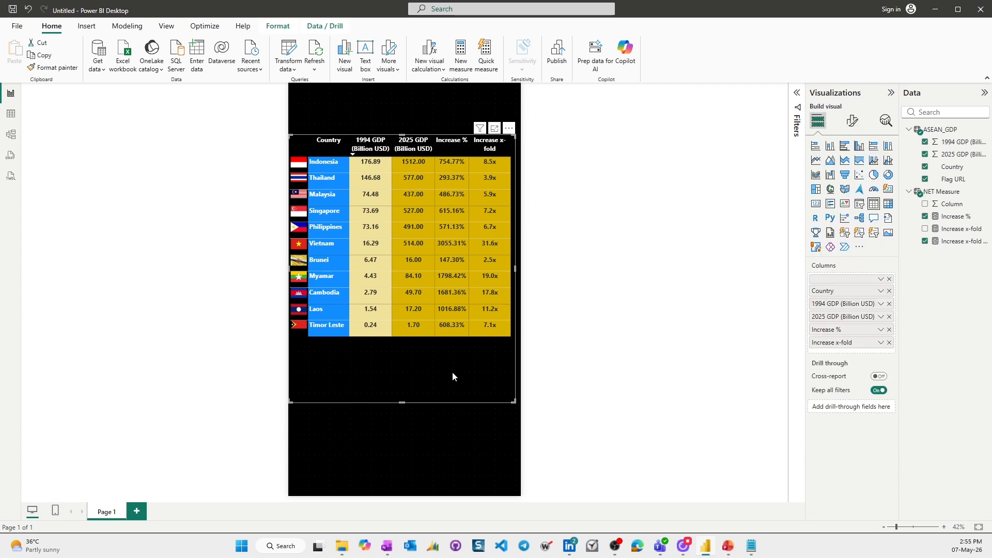
pyautogui.moveTo(456, 380); pyautogui.dragTo(451, 388)
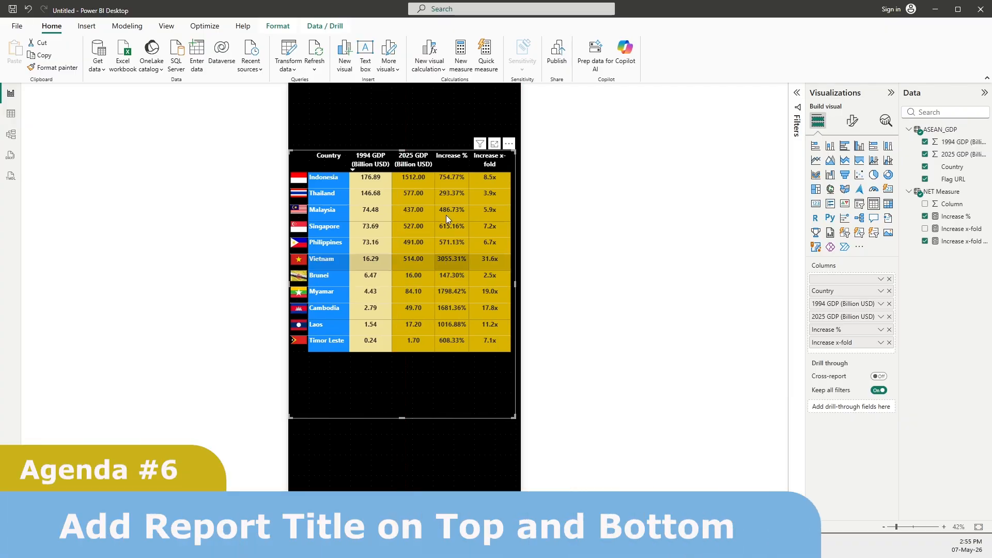
pyautogui.click(447, 162)
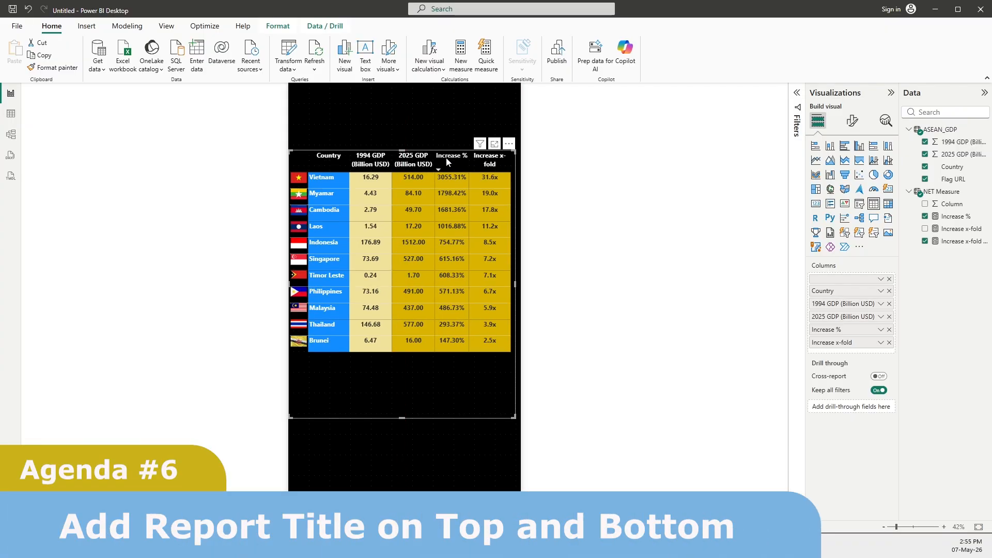
pyautogui.click(310, 179)
pyautogui.click(330, 193)
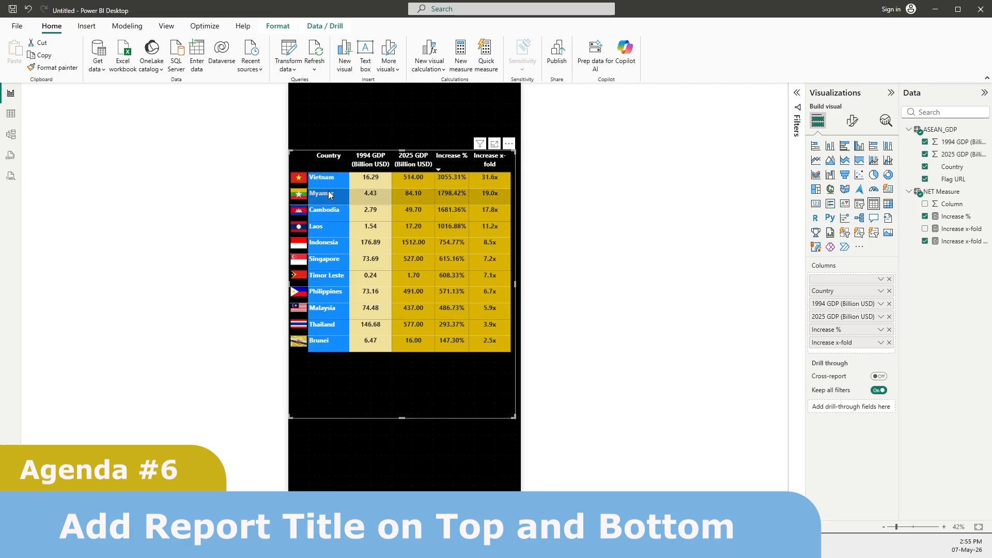
pyautogui.click(434, 448)
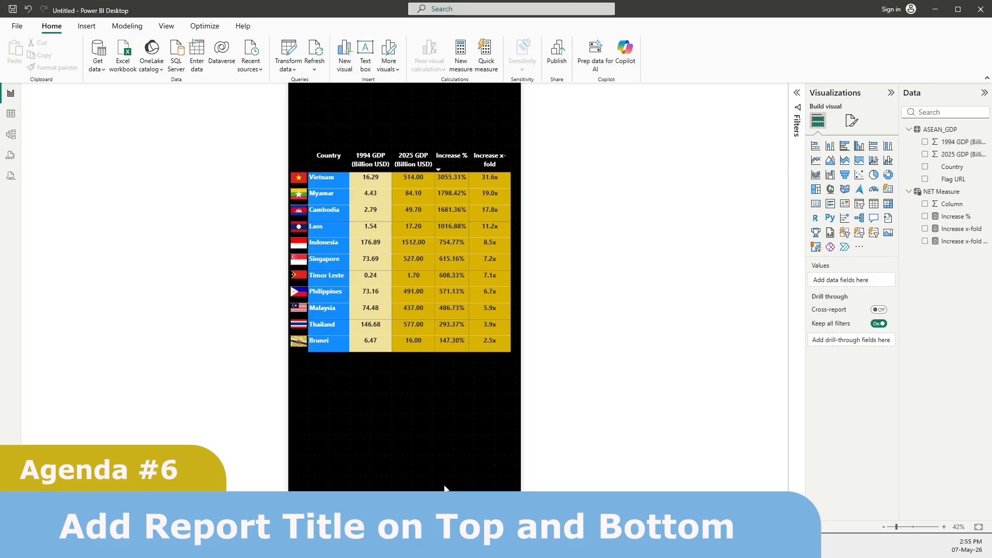
pyautogui.moveTo(435, 383); pyautogui.dragTo(437, 396)
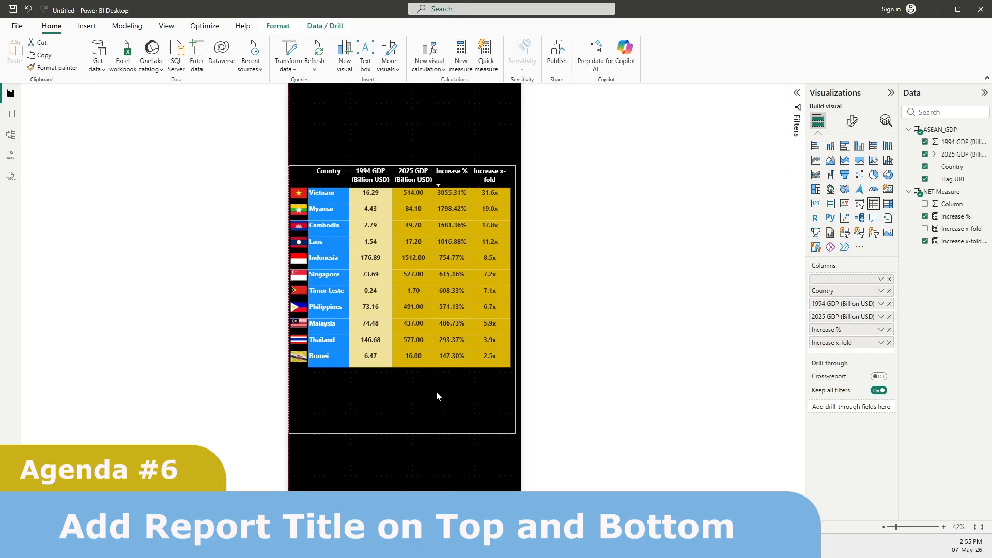
# Step: Insert a text box with the two-line title "THREE DECADES OF GDP GROWTH IN SOUTHEAST ASIA (1994-2025)"
pyautogui.click(457, 113)
pyautogui.click(87, 26)
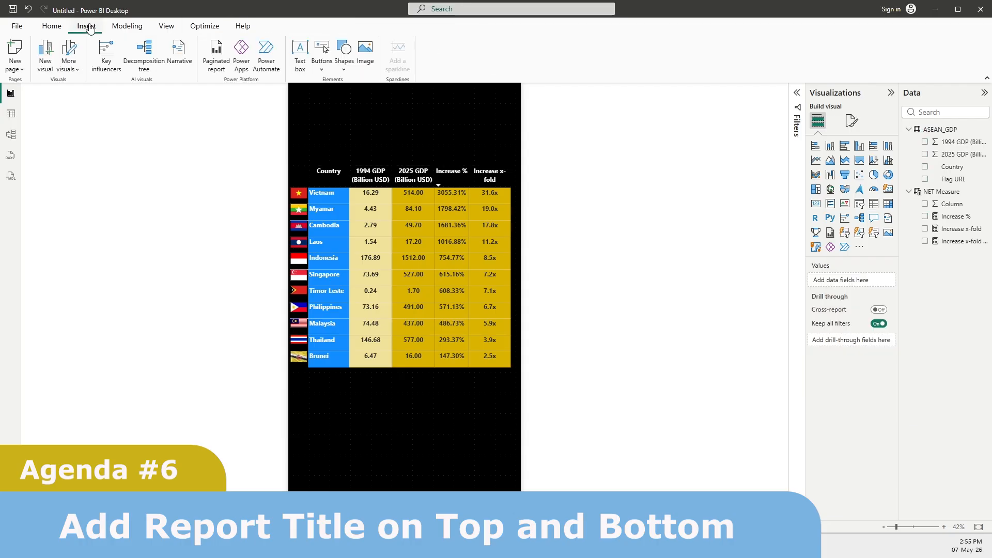
pyautogui.click(300, 52)
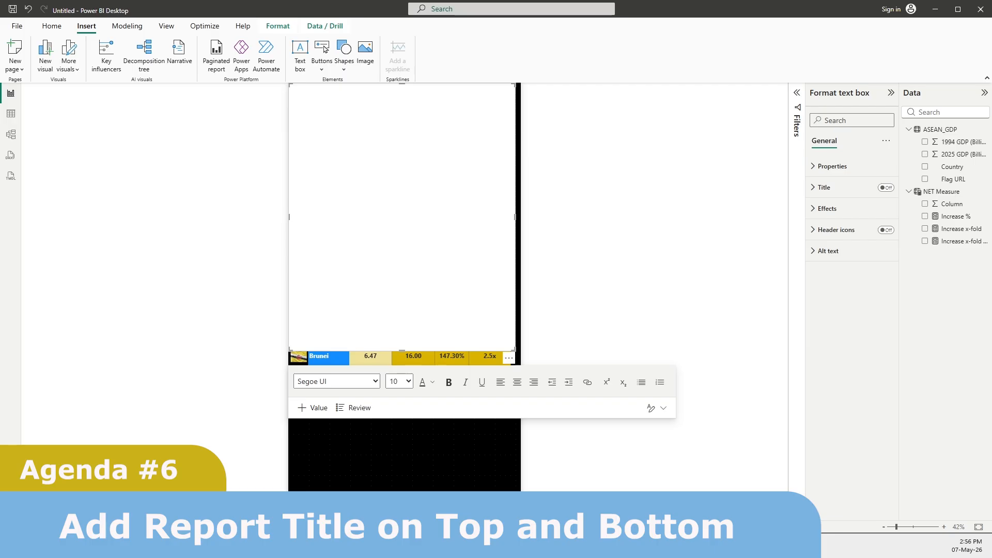
pyautogui.click(348, 154)
pyautogui.write('THREE DECADES OF GDP GROWTH IN SOUTHEAST ASIA (1994-2025)')
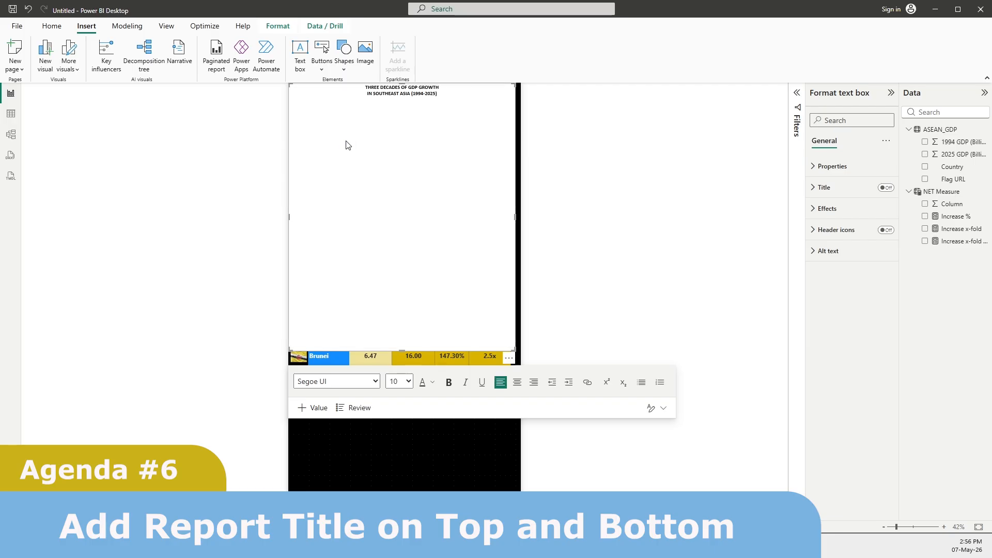
# Step: Set the font size of both title lines to 42
pyautogui.moveTo(447, 97); pyautogui.dragTo(364, 86)
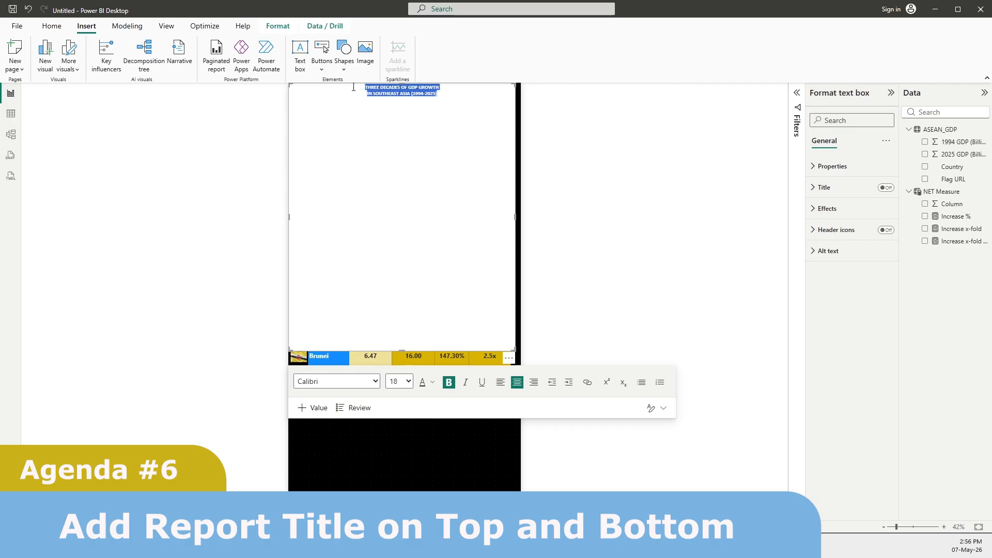
pyautogui.click(406, 381)
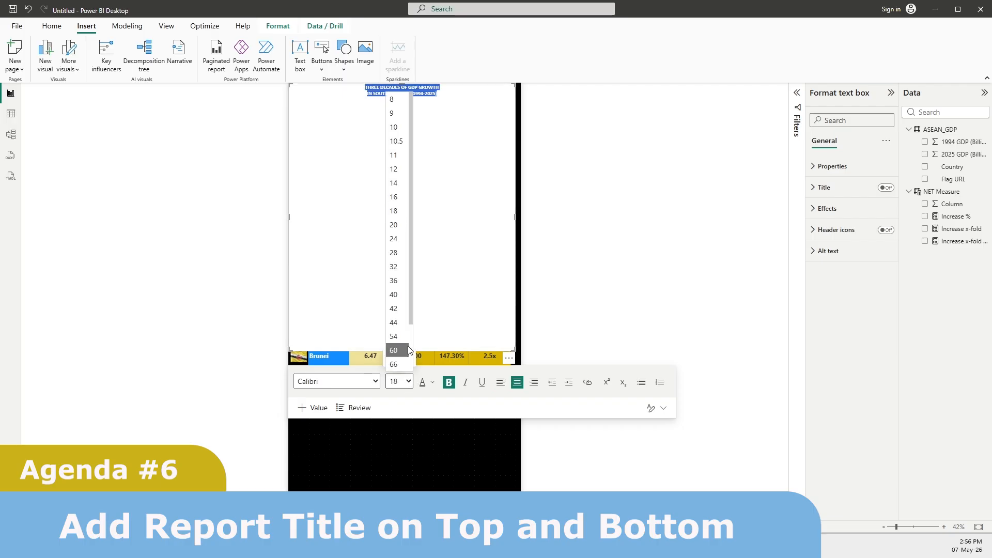
pyautogui.click(393, 308)
pyautogui.click(427, 241)
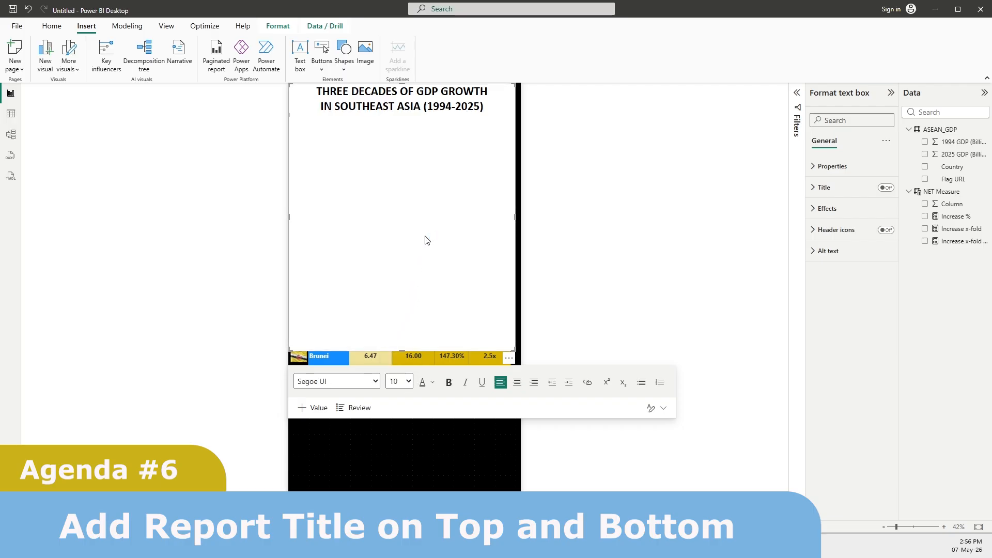
# Step: Change the font of the title line "THREE DECADES OF GDP GROWTH" to Segoe (Bold)
pyautogui.click(492, 91)
pyautogui.click(321, 92)
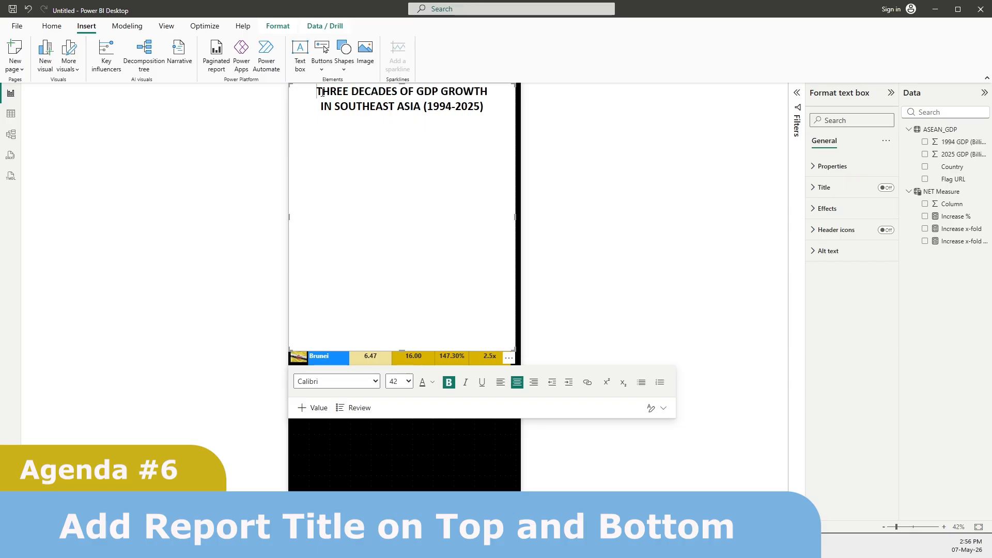
pyautogui.hotkey('shift', 'Left')
pyautogui.hotkey('shift', 'Left')
pyautogui.hotkey('shift', 'Left')
pyautogui.hotkey('shift', 'Left')
pyautogui.hotkey('shift', 'Left')
pyautogui.hotkey('shift', 'Left')
pyautogui.hotkey('shift', 'Left')
pyautogui.hotkey('shift', 'Left')
pyautogui.hotkey('shift', 'Left')
pyautogui.hotkey('shift', 'Left')
pyautogui.hotkey('shift', 'Left')
pyautogui.hotkey('shift', 'Left')
pyautogui.hotkey('shift', 'Left')
pyautogui.hotkey('shift', 'Left')
pyautogui.hotkey('shift', 'Left')
pyautogui.hotkey('shift', 'Left')
pyautogui.hotkey('shift', 'Left')
pyautogui.hotkey('shift', 'Left')
pyautogui.hotkey('shift', 'Left')
pyautogui.hotkey('shift', 'Left')
pyautogui.hotkey('shift', 'Left')
pyautogui.hotkey('shift', 'Left')
pyautogui.hotkey('shift', 'Left')
pyautogui.hotkey('shift', 'Left')
pyautogui.hotkey('shift', 'Left')
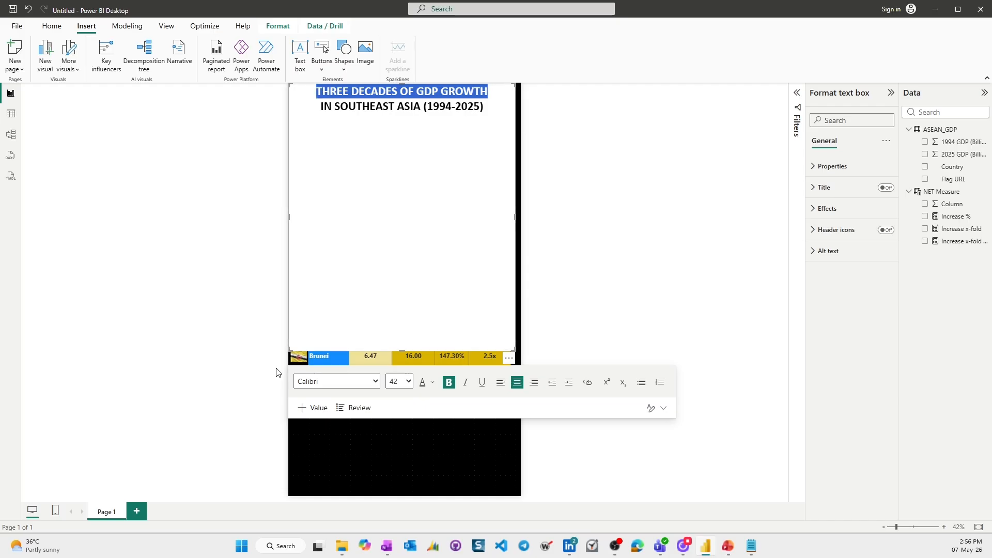
pyautogui.click(336, 382)
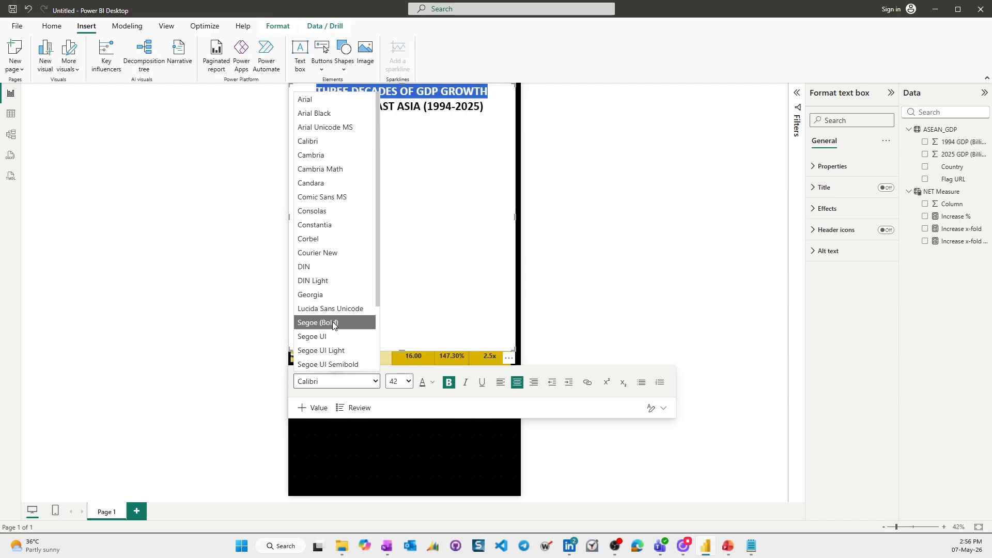
pyautogui.scroll(-2, 341, 336)
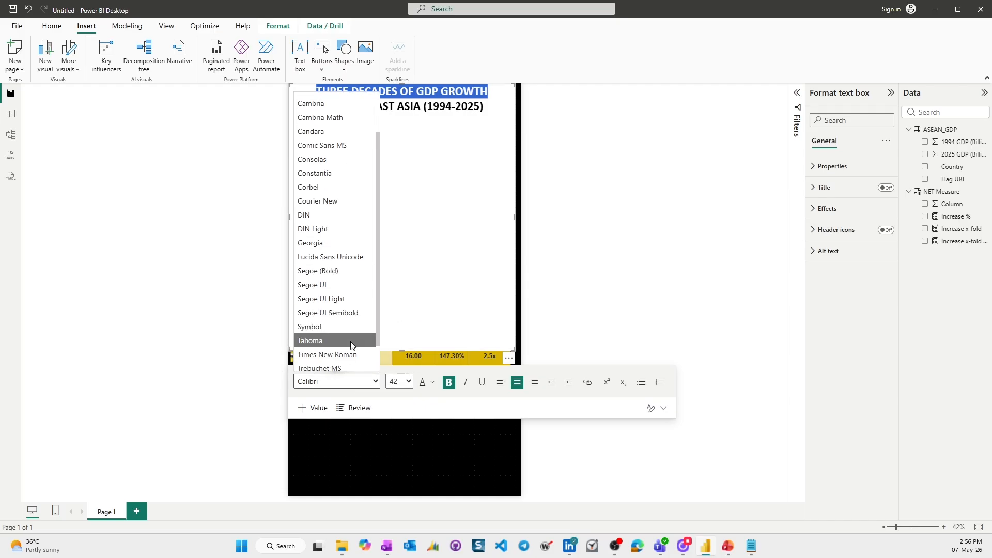
pyautogui.click(339, 275)
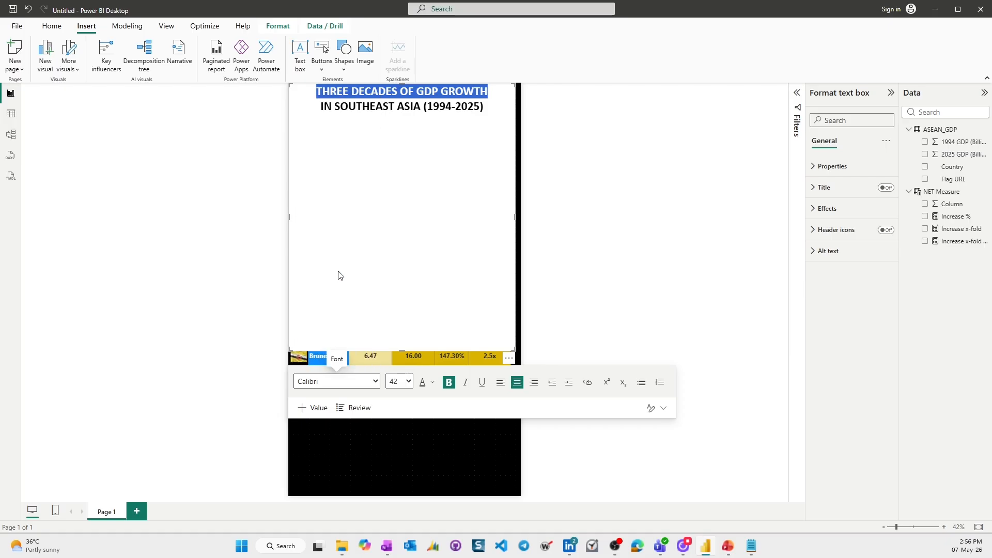
# Step: Change the font of the title line "IN SOUTHEAST ASIA (1994-2025)" to Segoe UI
pyautogui.click(491, 108)
pyautogui.hotkey('shift', 'Left')
pyautogui.hotkey('shift', 'Left')
pyautogui.hotkey('shift', 'Left')
pyautogui.hotkey('shift', 'Left')
pyautogui.hotkey('shift', 'Left')
pyautogui.hotkey('shift', 'Left')
pyautogui.hotkey('shift', 'Left')
pyautogui.hotkey('shift', 'Left')
pyautogui.hotkey('shift', 'Left')
pyautogui.hotkey('shift', 'Left')
pyautogui.hotkey('shift', 'Left')
pyautogui.hotkey('shift', 'Left')
pyautogui.hotkey('shift', 'Left')
pyautogui.hotkey('shift', 'Left')
pyautogui.hotkey('shift', 'Left')
pyautogui.hotkey('shift', 'Left')
pyautogui.hotkey('shift', 'Left')
pyautogui.hotkey('shift', 'Left')
pyautogui.hotkey('shift', 'Left')
pyautogui.hotkey('shift', 'Left')
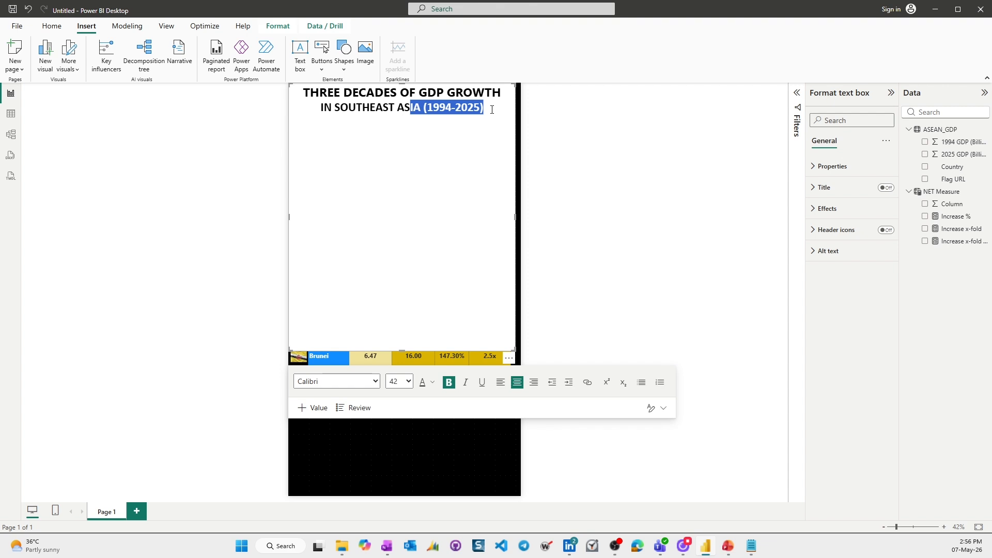
pyautogui.hotkey('shift', 'Left')
pyautogui.hotkey('shift', 'Left')
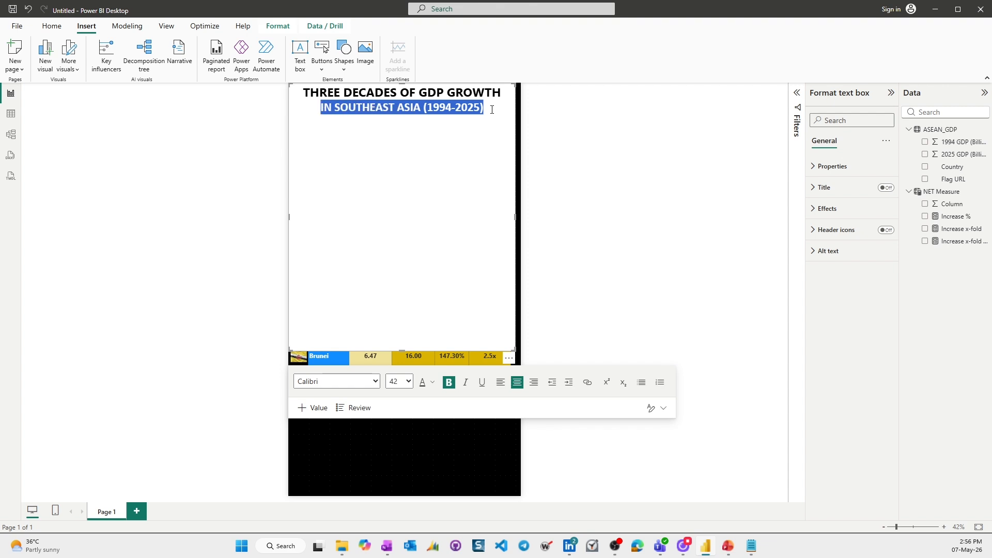
pyautogui.click(377, 382)
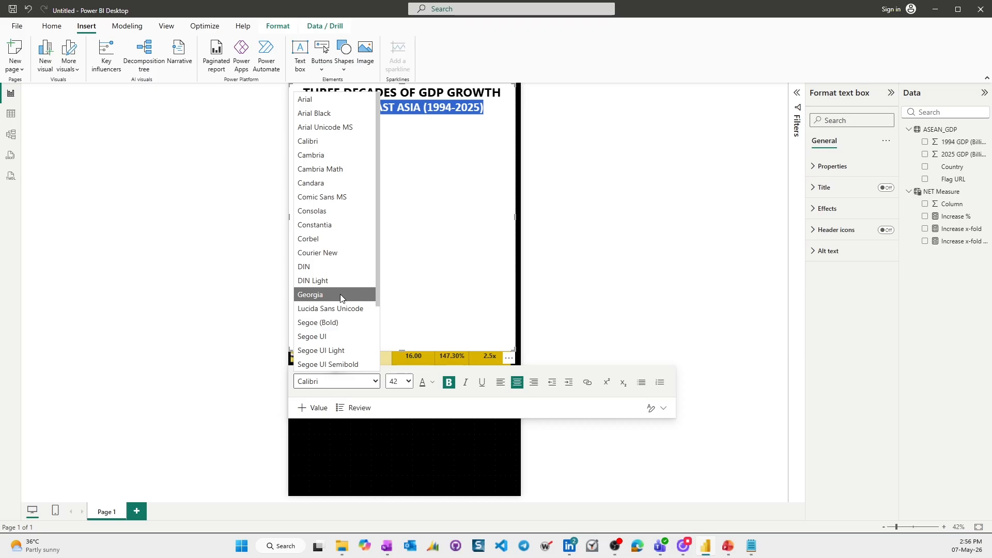
pyautogui.click(339, 336)
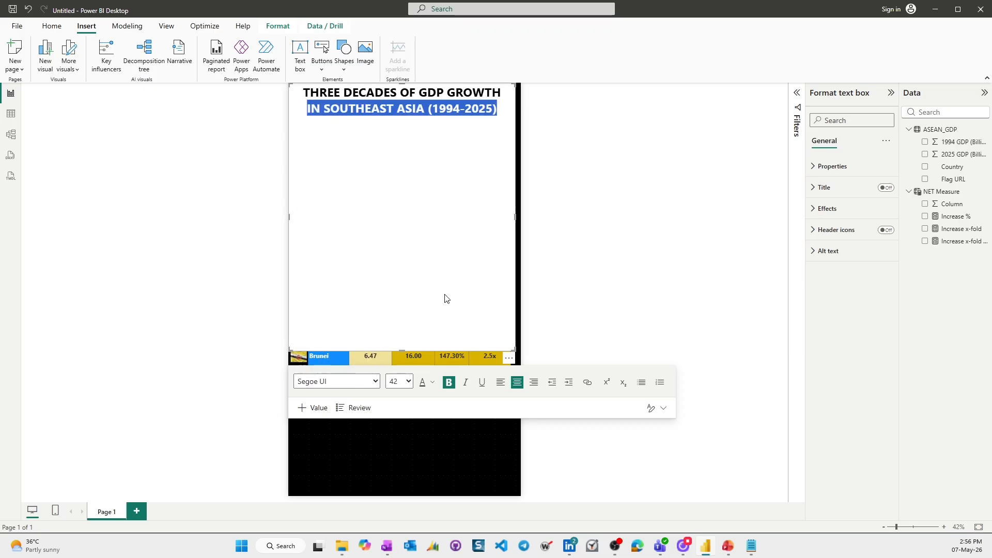
# Step: Reduce the title text box's height so it fits tightly around the two lines above the table
pyautogui.moveTo(400, 351); pyautogui.dragTo(420, 158)
pyautogui.click(420, 130)
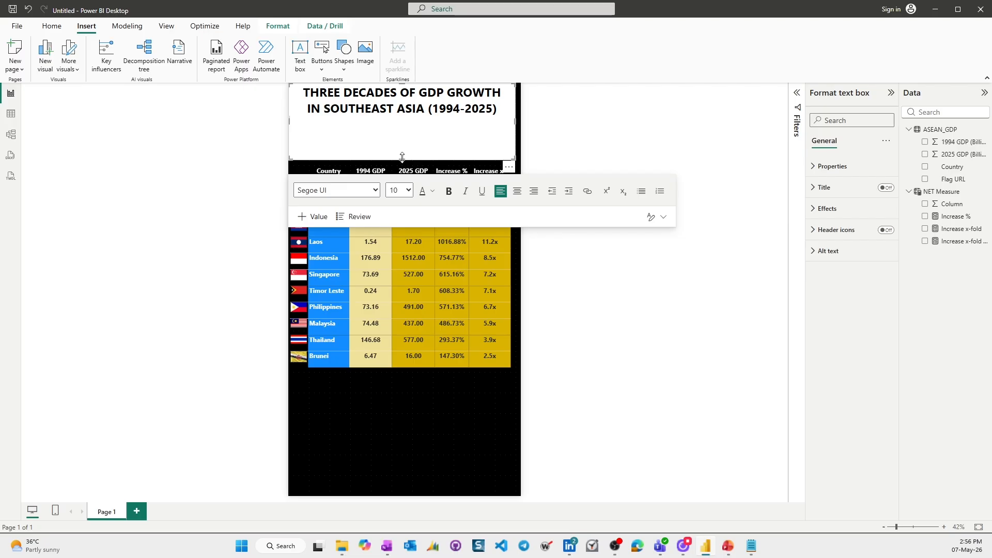
pyautogui.moveTo(400, 158); pyautogui.dragTo(408, 119)
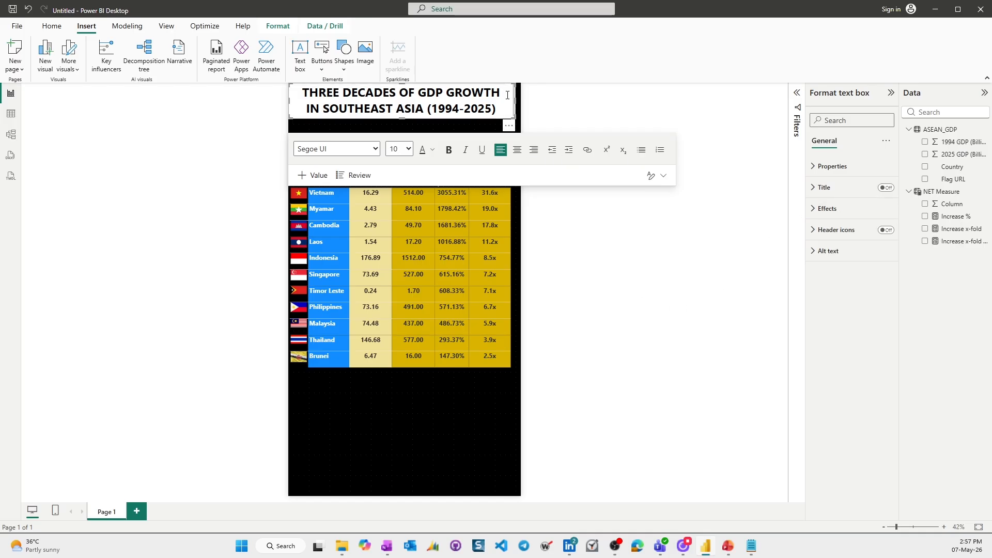
# Step: Set the title text box's background color to black
pyautogui.click(815, 211)
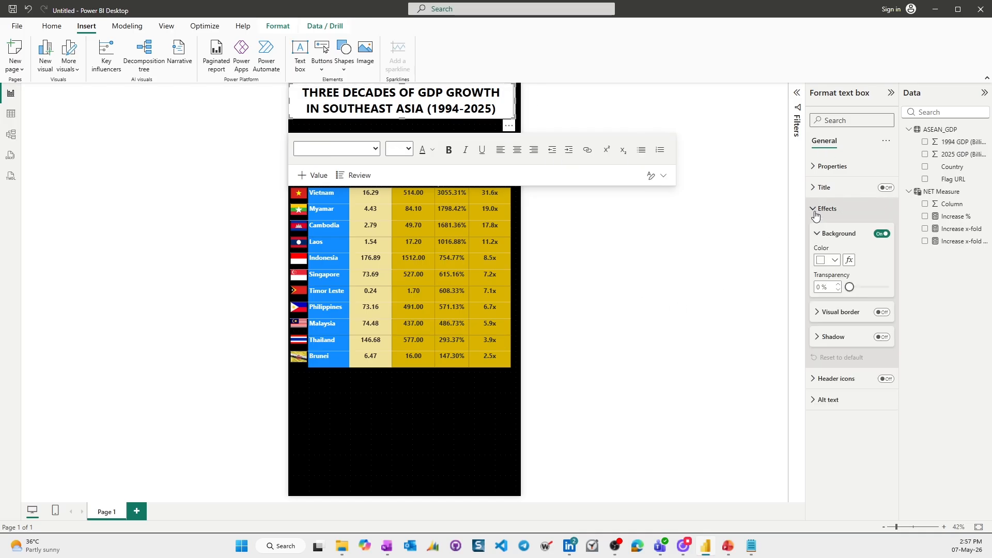
pyautogui.click(835, 261)
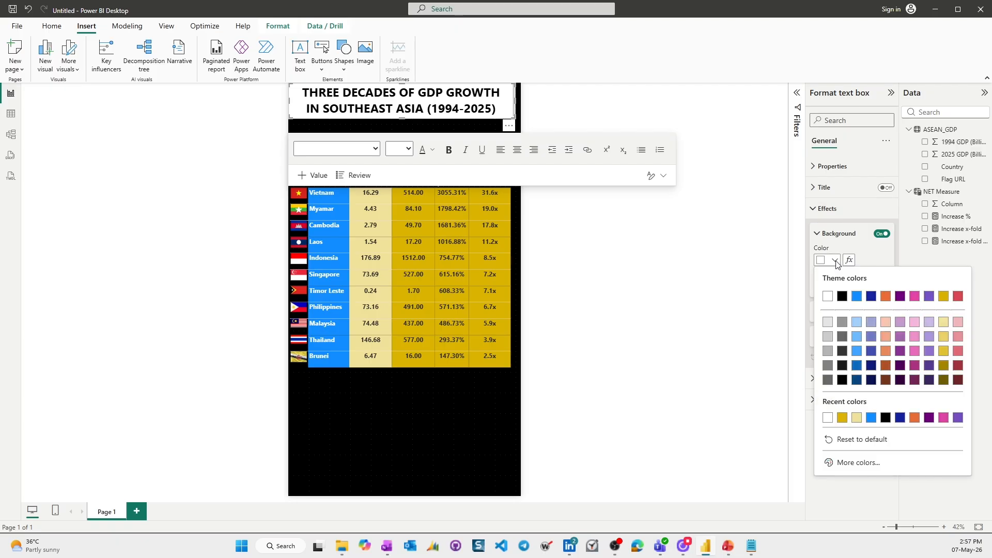
pyautogui.click(842, 296)
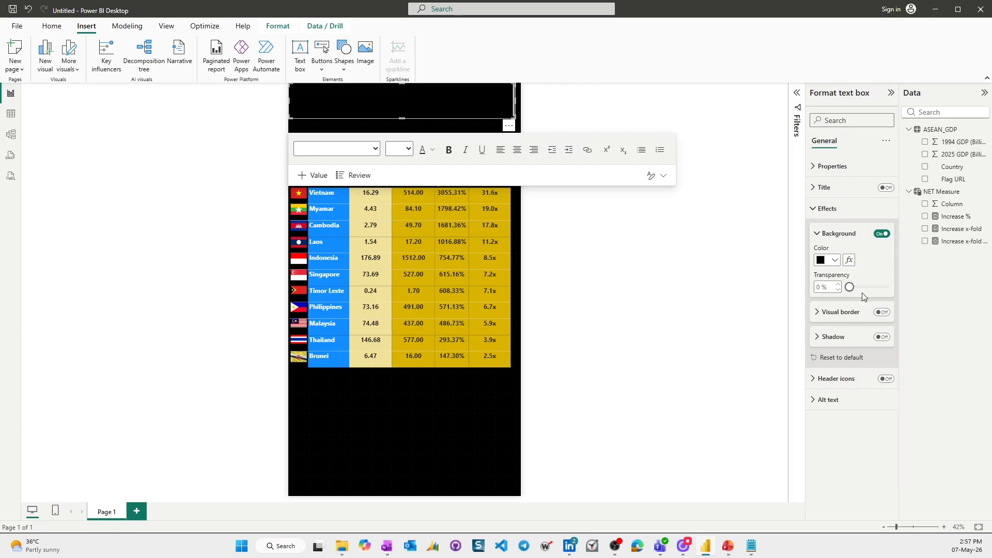
# Step: Set the font color of both lines in the title text box to white
pyautogui.click(467, 106)
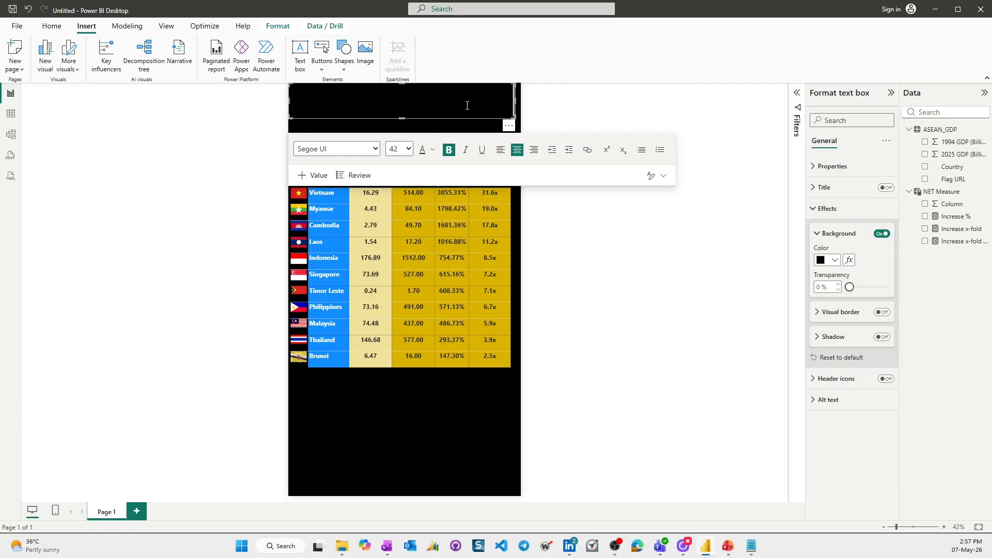
pyautogui.hotkey('ctrl', 'a')
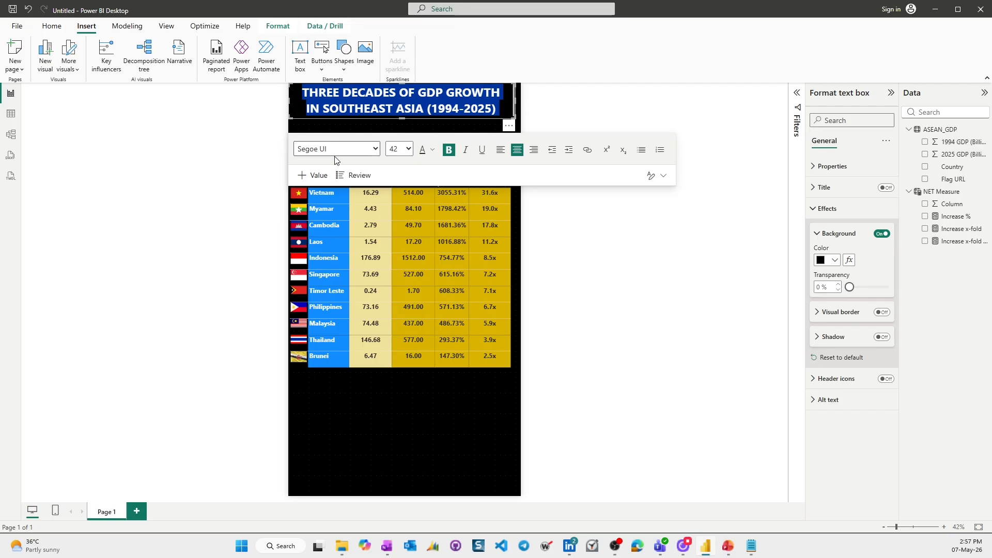
pyautogui.click(432, 150)
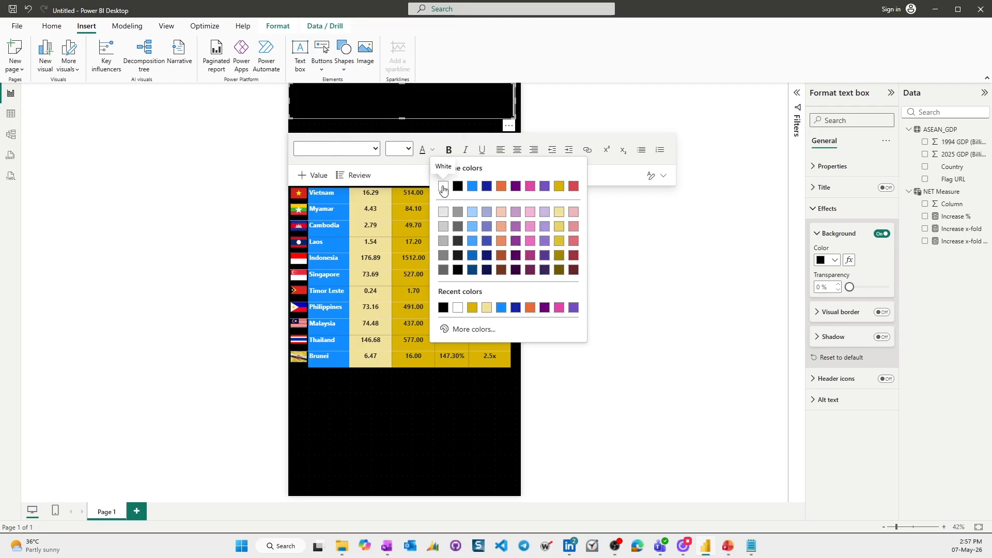
pyautogui.click(443, 186)
pyautogui.doubleClick(493, 92)
# Step: Move the title text box down to just above the table and shorten the table visual to end just below the Brunei row
pyautogui.click(442, 126)
pyautogui.click(429, 111)
pyautogui.moveTo(487, 119); pyautogui.dragTo(486, 151)
pyautogui.click(659, 296)
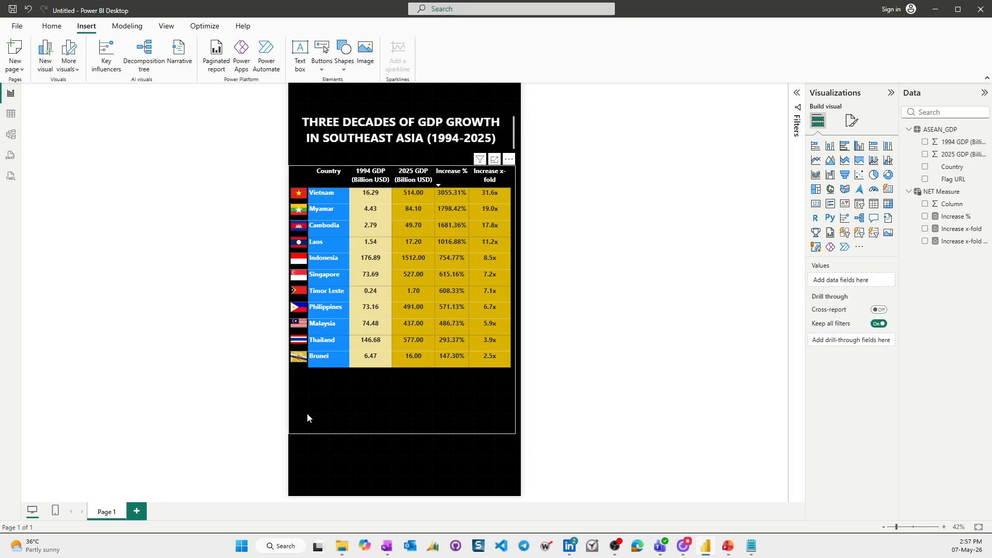
pyautogui.moveTo(399, 434); pyautogui.dragTo(404, 380)
pyautogui.click(399, 428)
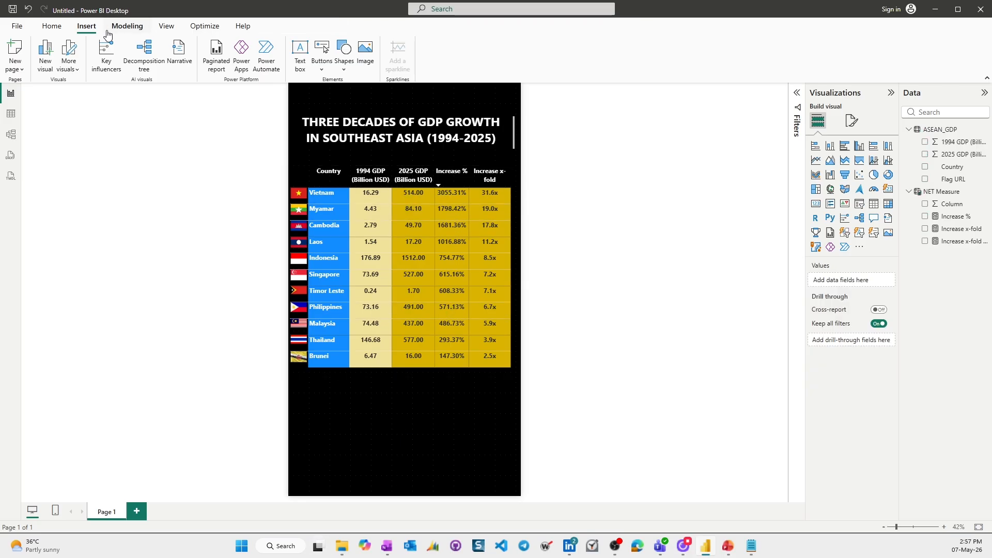
# Step: Insert a page-wide text box below the table, remove the extra small one, and enter the source note beginning "Source: Seaasia.stats research. The 2025 GDP figures"
pyautogui.click(301, 57)
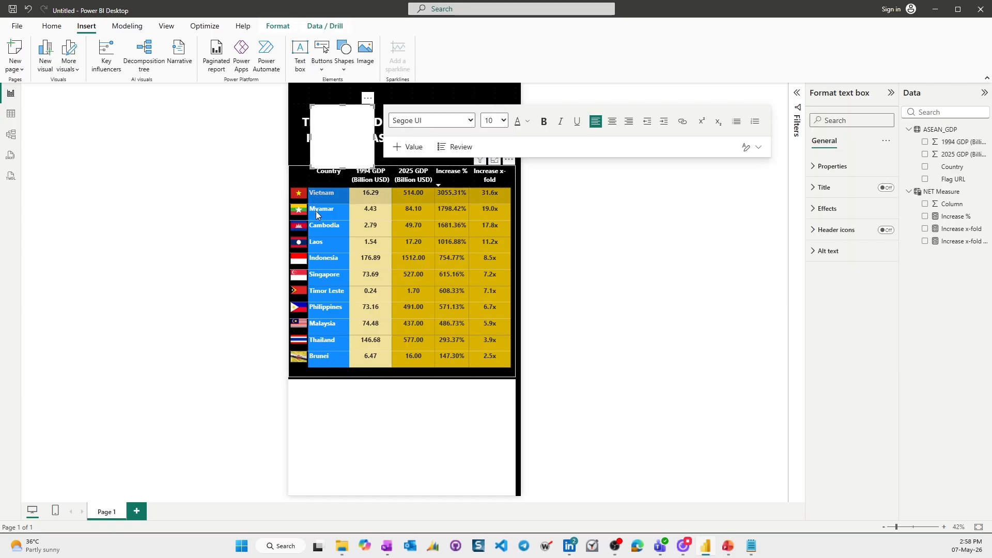
pyautogui.moveTo(315, 117); pyautogui.dragTo(299, 401)
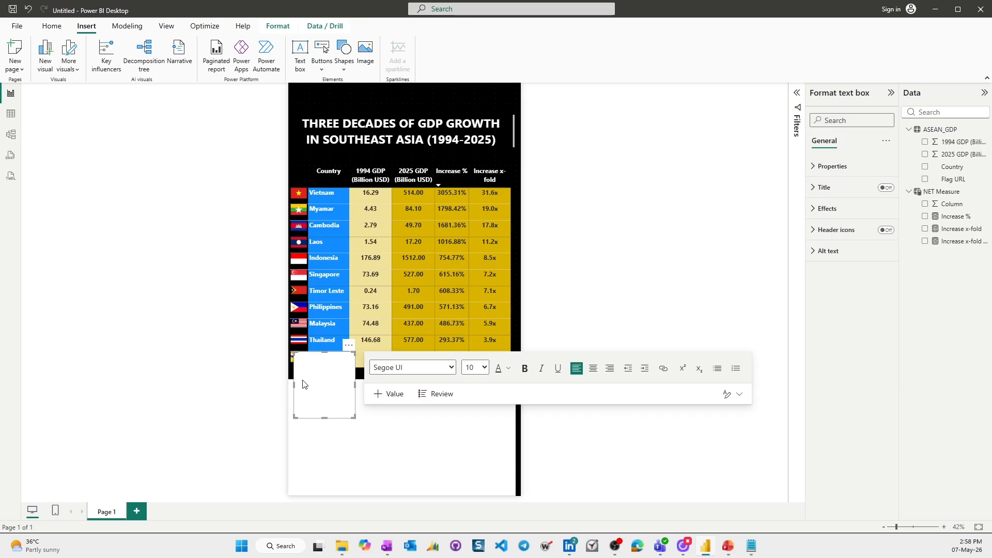
pyautogui.press('Delete')
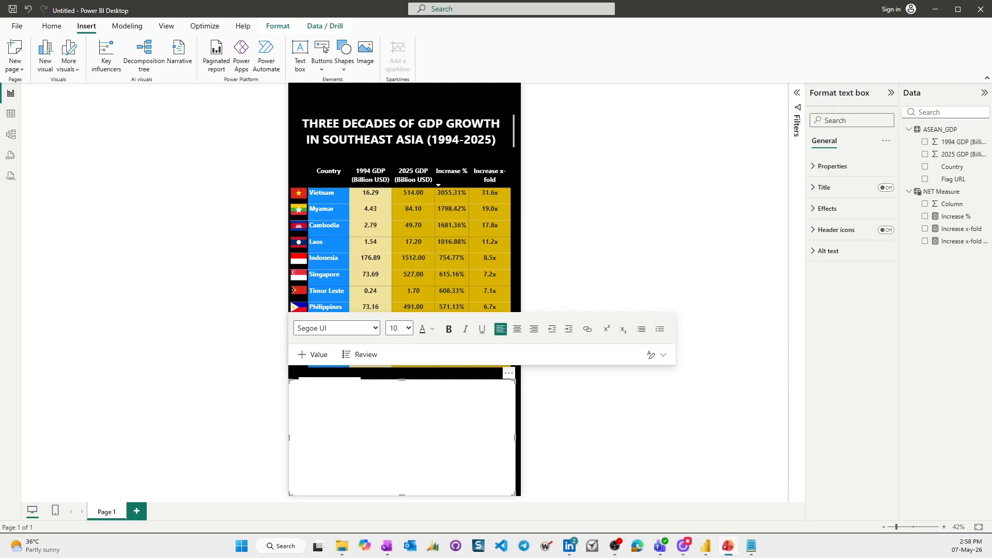
pyautogui.write('Source: Seaasia.stats research. The 2025 GDP figures in this table are based on the most recent projections from the World Bank, IMF, and other economic databases Growth percentage are calculated using the original 1994 GDP figure')
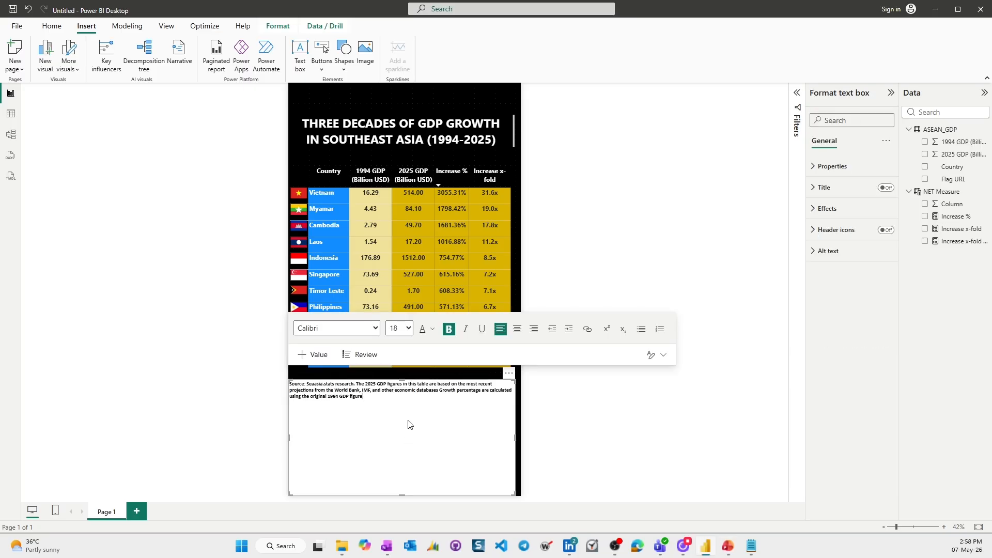
# Step: Set the source note's font color to white and its text box background to black
pyautogui.hotkey('ctrl', 'a')
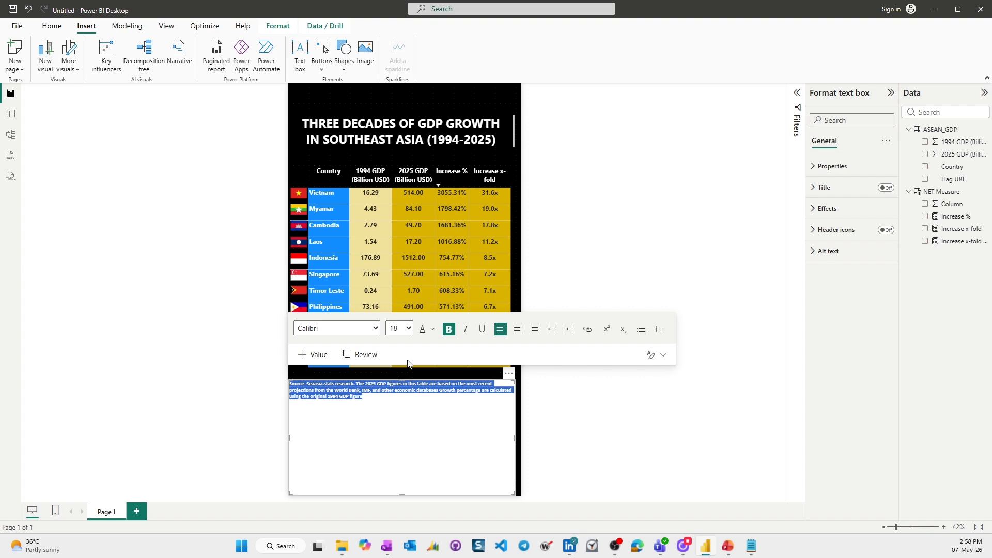
pyautogui.click(433, 330)
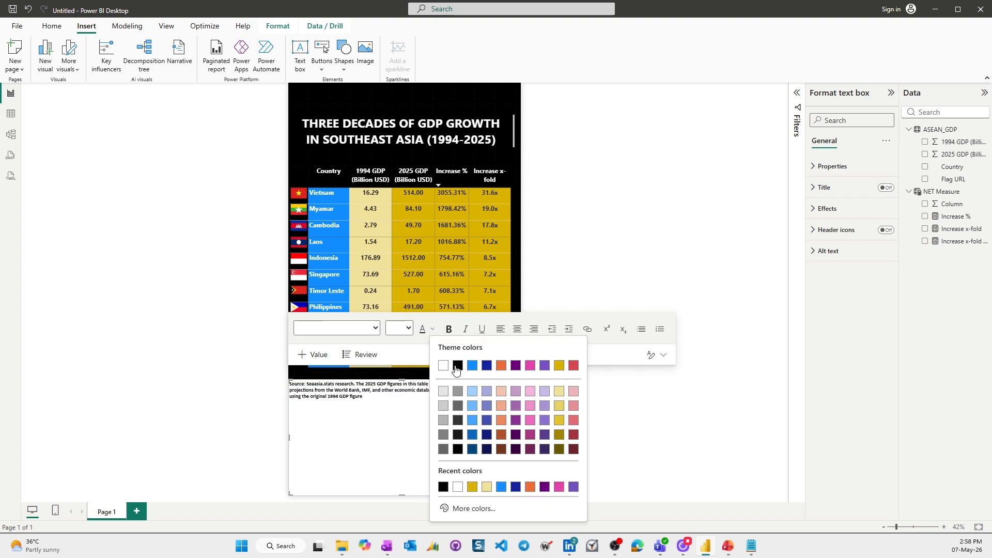
pyautogui.click(443, 366)
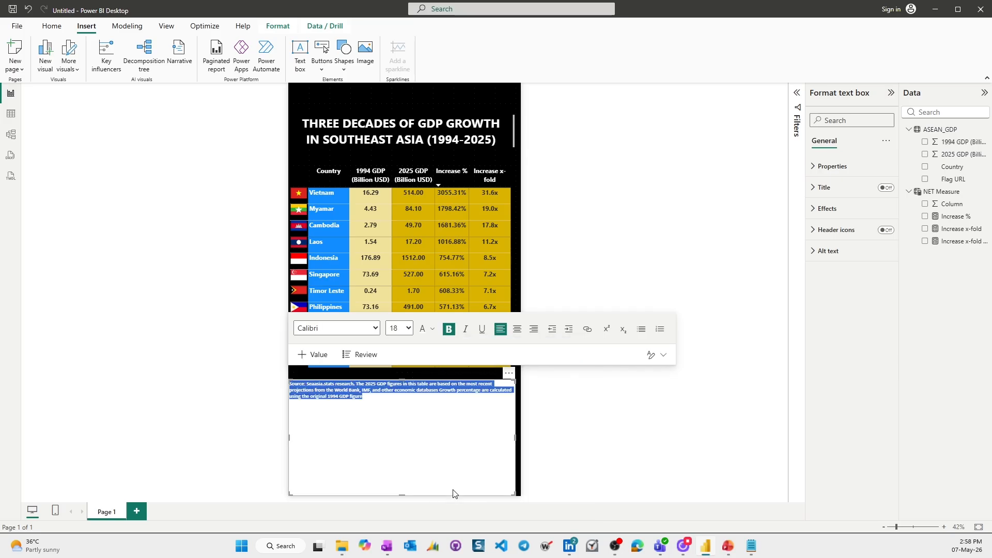
pyautogui.press('Delete')
pyautogui.click(815, 213)
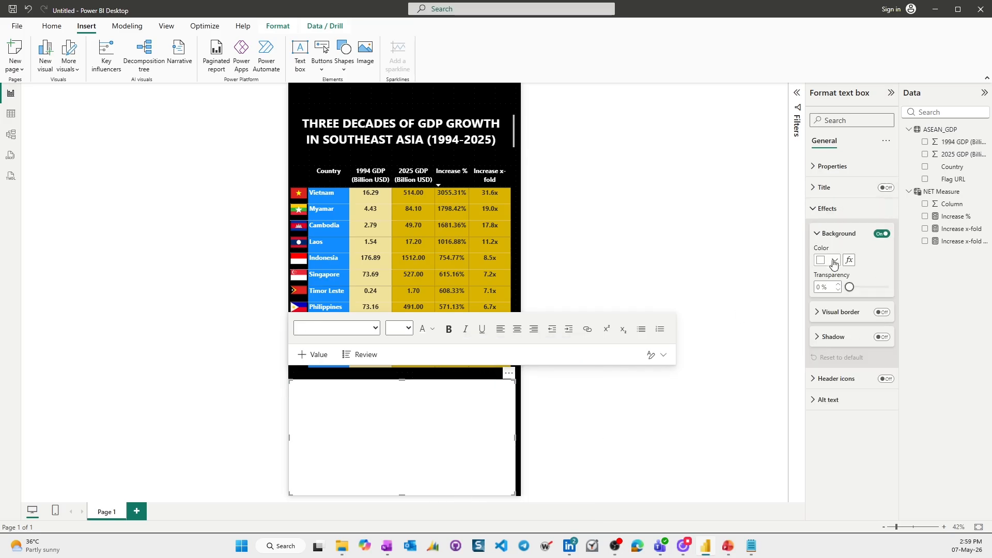
pyautogui.click(835, 261)
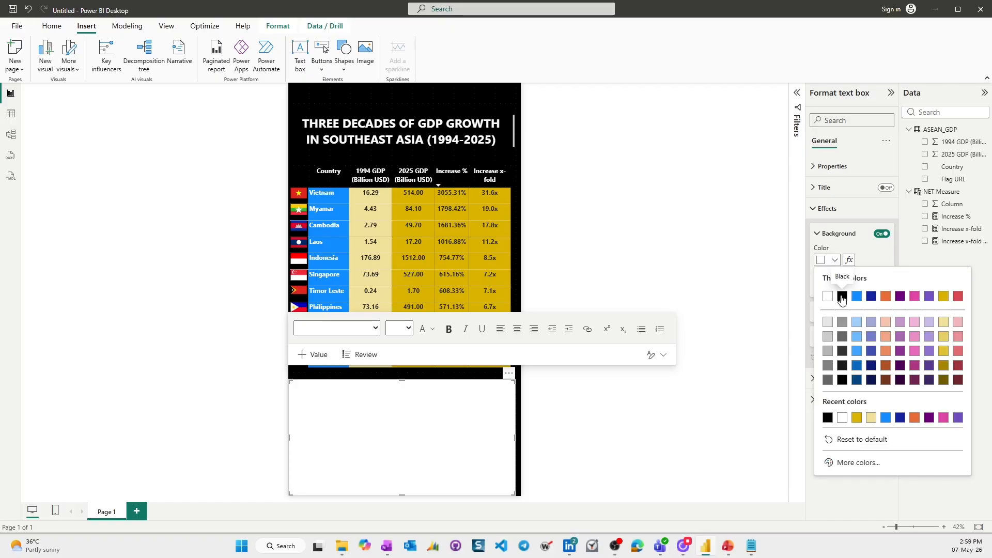
pyautogui.click(842, 297)
# Step: Reduce the source note text box's height so it fits tightly around its three lines below the table
pyautogui.click(402, 456)
pyautogui.moveTo(400, 495); pyautogui.dragTo(401, 402)
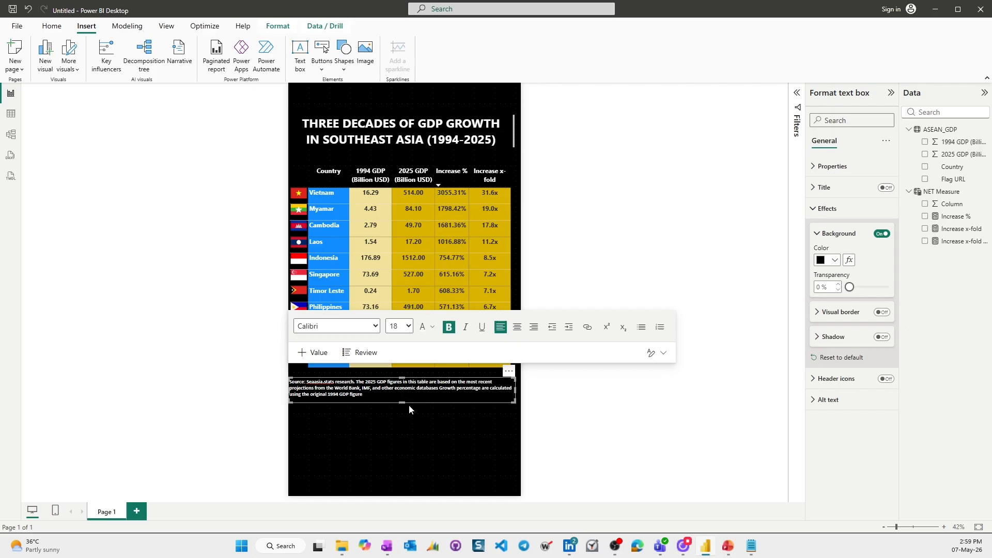
pyautogui.click(404, 423)
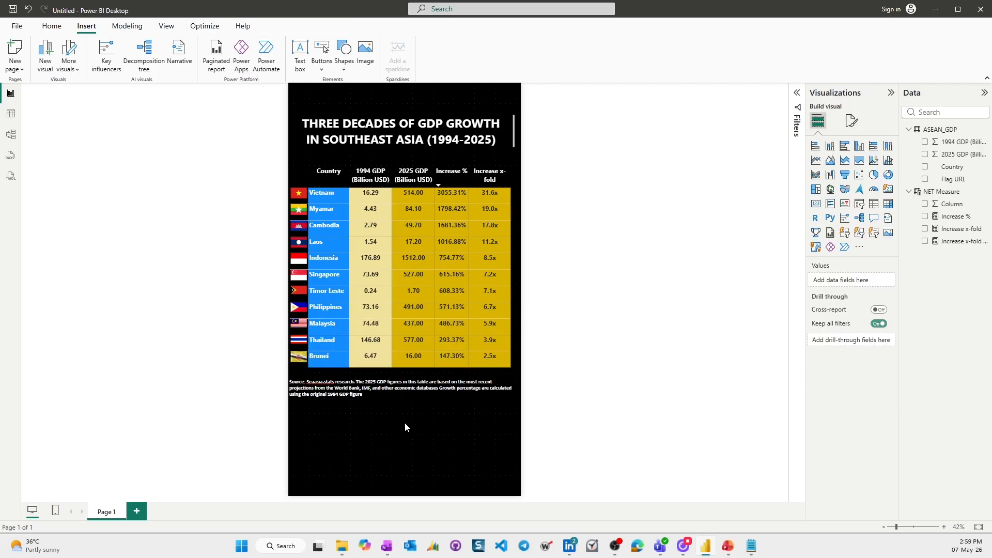
pyautogui.click(397, 395)
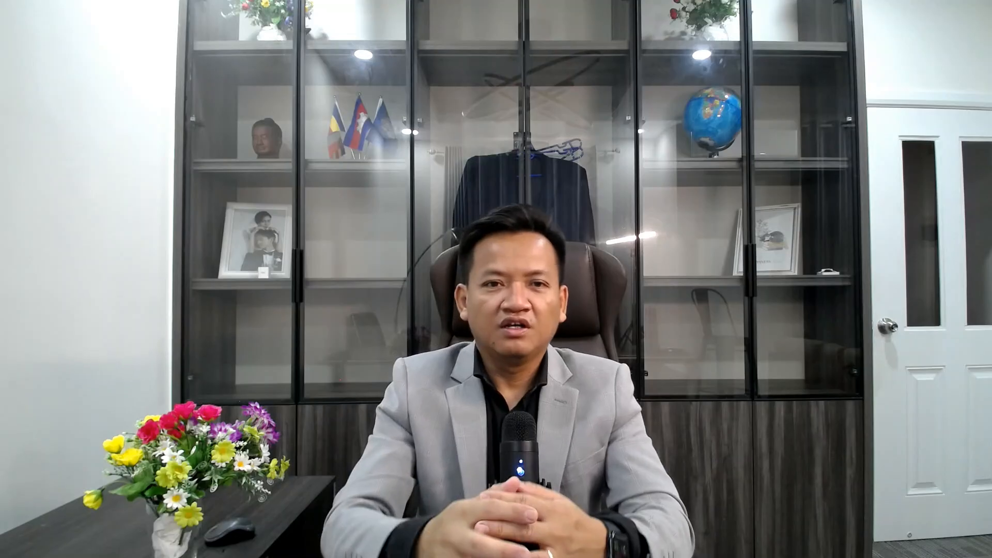